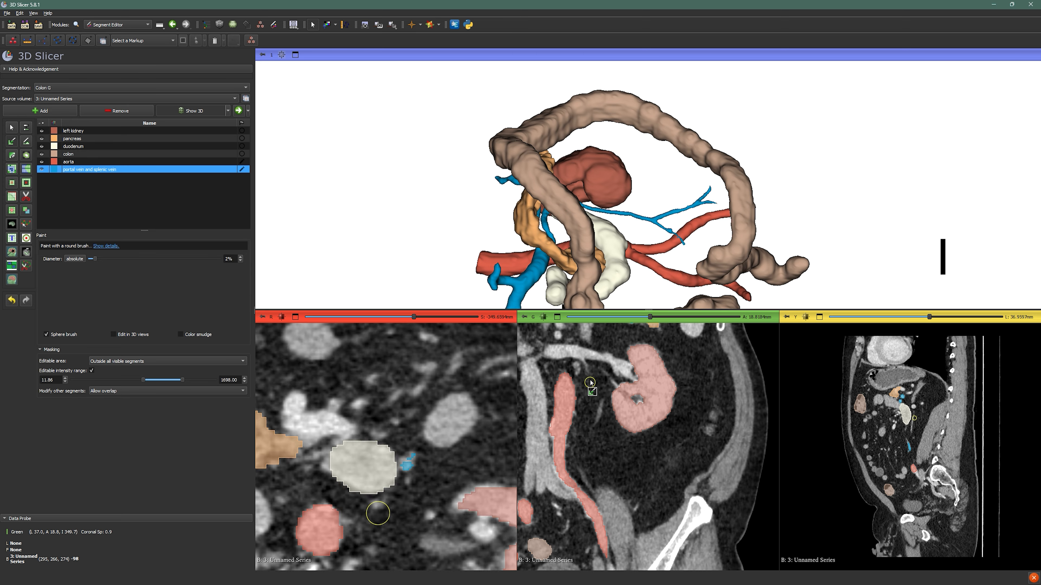
# Step: Paint a side branch of the portal vein and splenic vein segment, starting beside the duodenum on the coronal slices, with a 1% sphere brush
pyautogui.moveTo(509, 254); pyautogui.dragTo(489, 242)
pyautogui.scroll(4, 542, 228)
pyautogui.keyDown('ctrl'); pyautogui.scroll(-4, 374, 438); pyautogui.keyUp('ctrl')
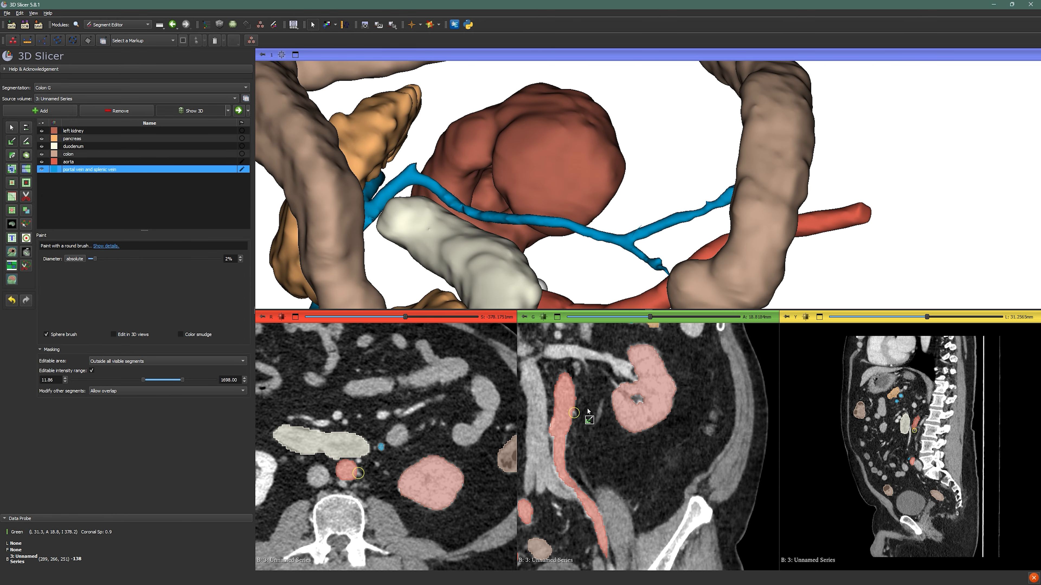
pyautogui.keyDown('ctrl'); pyautogui.scroll(-4, 612, 458); pyautogui.keyUp('ctrl')
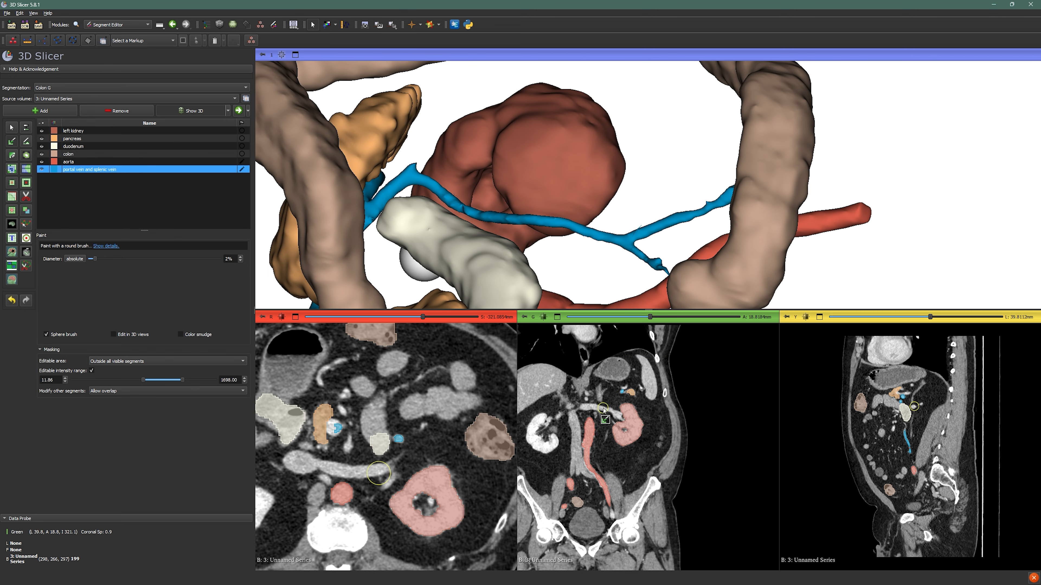
pyautogui.moveTo(399, 442)
pyautogui.keyDown('ctrl'); pyautogui.scroll(5, 606, 412); pyautogui.keyUp('ctrl')
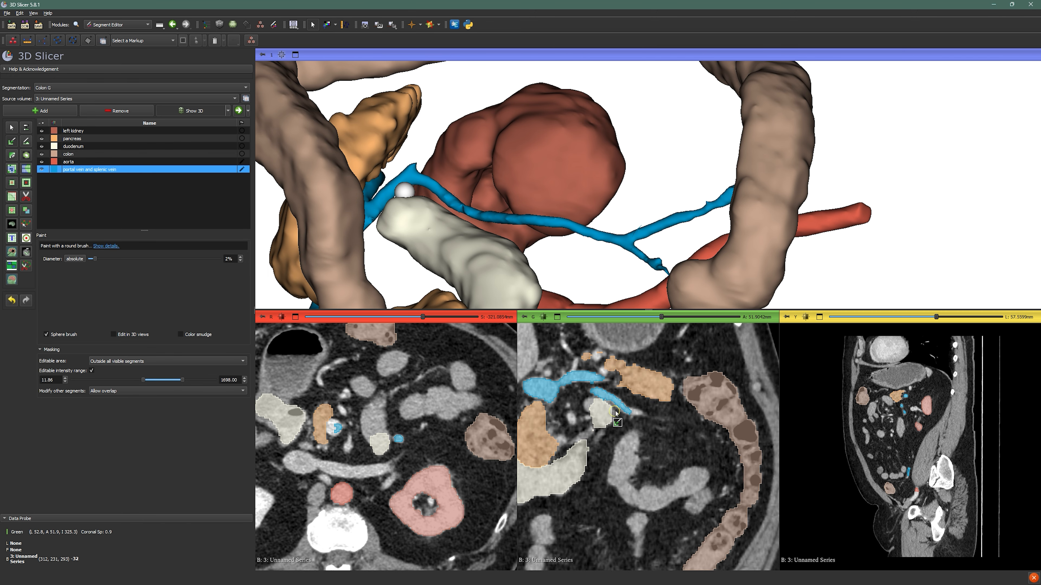
pyautogui.moveTo(629, 410)
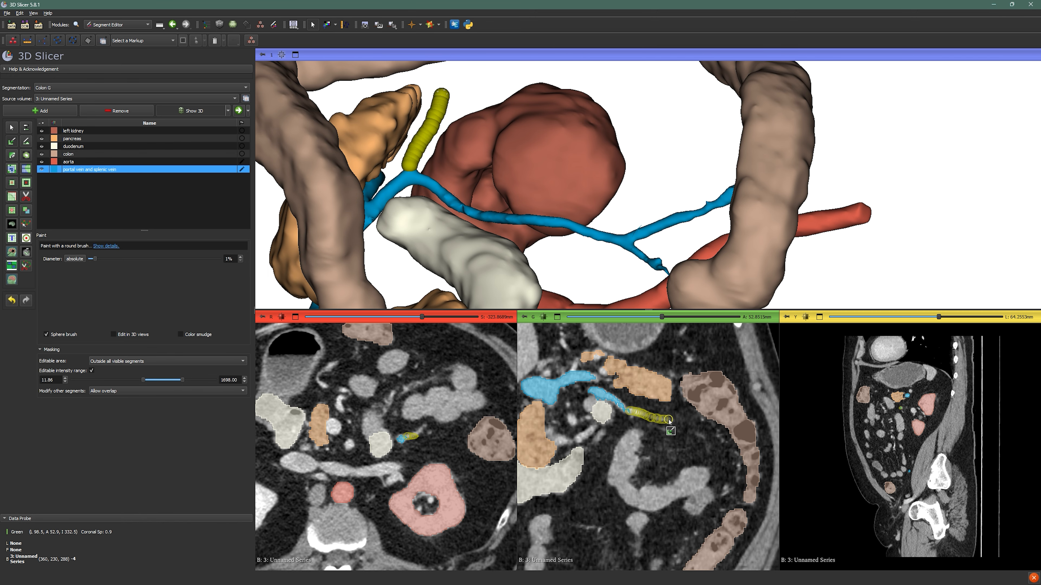
pyautogui.moveTo(668, 421); pyautogui.dragTo(668, 421)
pyautogui.scroll(4, 655, 420)
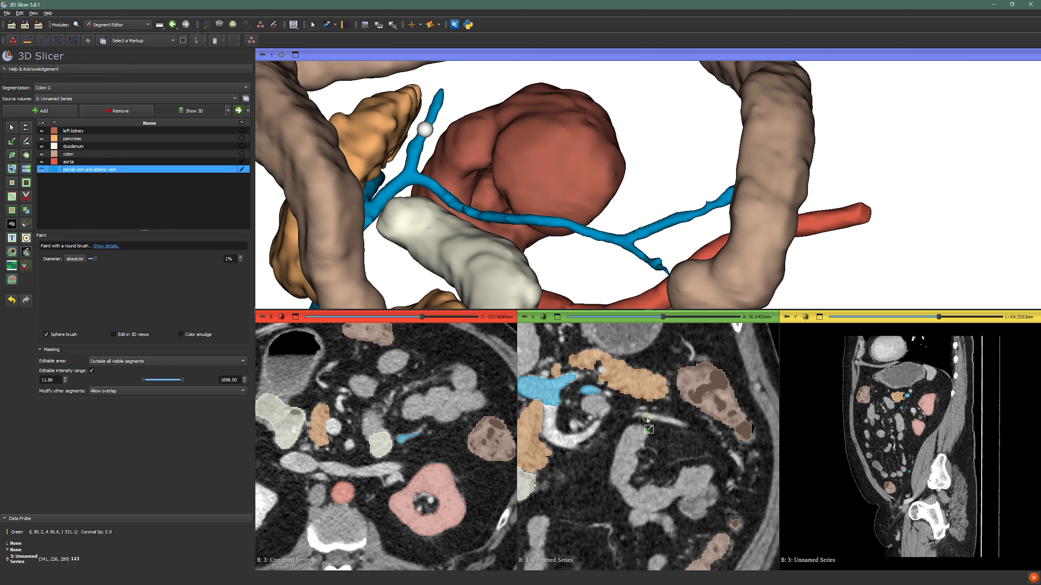
# Step: Extend the 1% brush painting of the vein branch through successive coronal slices toward the descending colon
pyautogui.scroll(3, 710, 438)
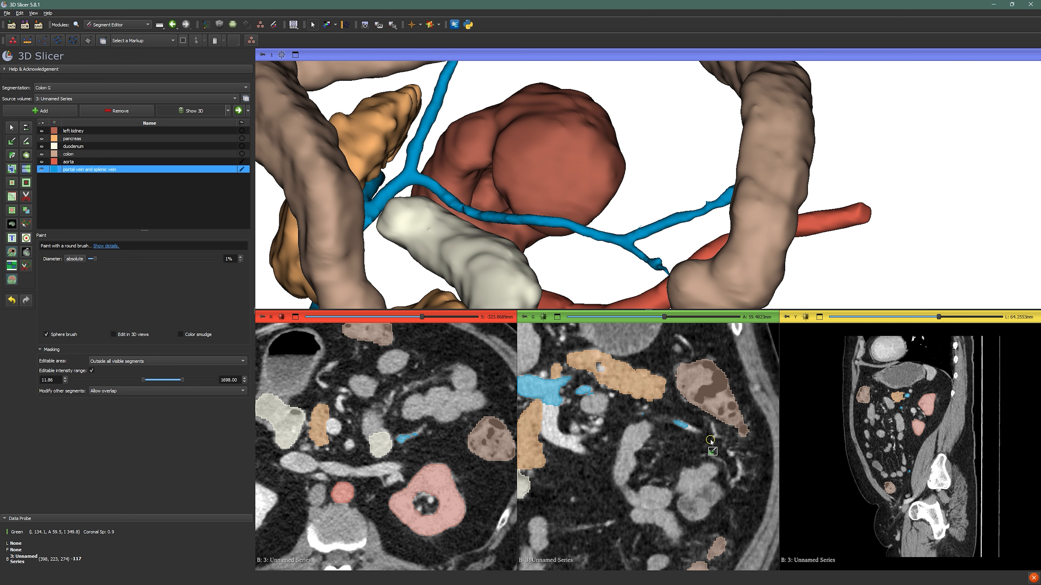
pyautogui.scroll(4, 701, 447)
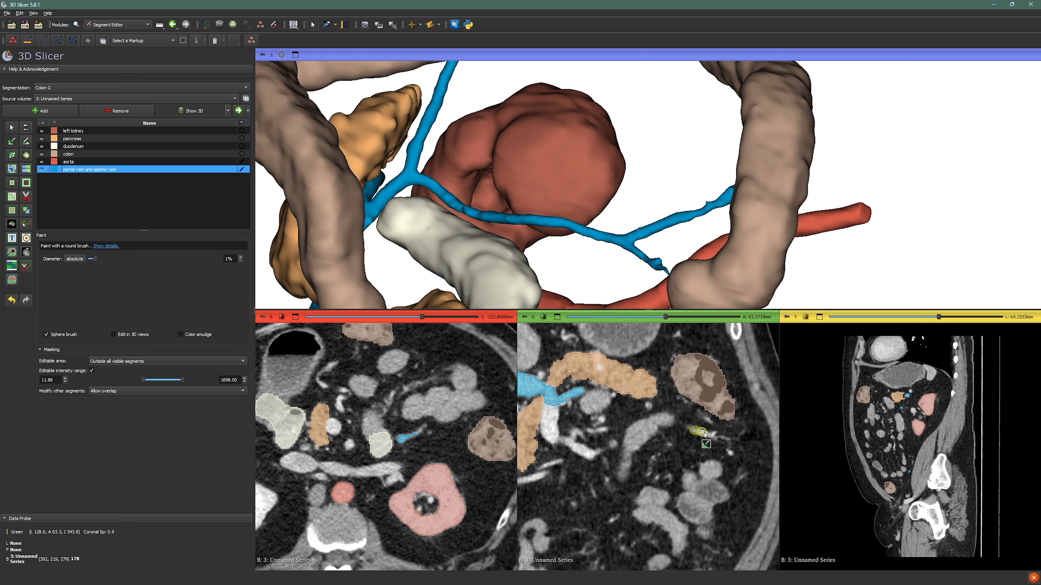
pyautogui.scroll(-2, 624, 288)
pyautogui.moveTo(625, 288)
pyautogui.mouseDown()
pyautogui.moveTo(411, 227)
pyautogui.moveTo(455, 341)
pyautogui.mouseUp()
pyautogui.scroll(-3, 574, 211)
pyautogui.moveTo(574, 210)
pyautogui.mouseDown()
pyautogui.moveTo(590, 173)
pyautogui.moveTo(606, 206)
pyautogui.mouseUp()
pyautogui.scroll(4, 689, 441)
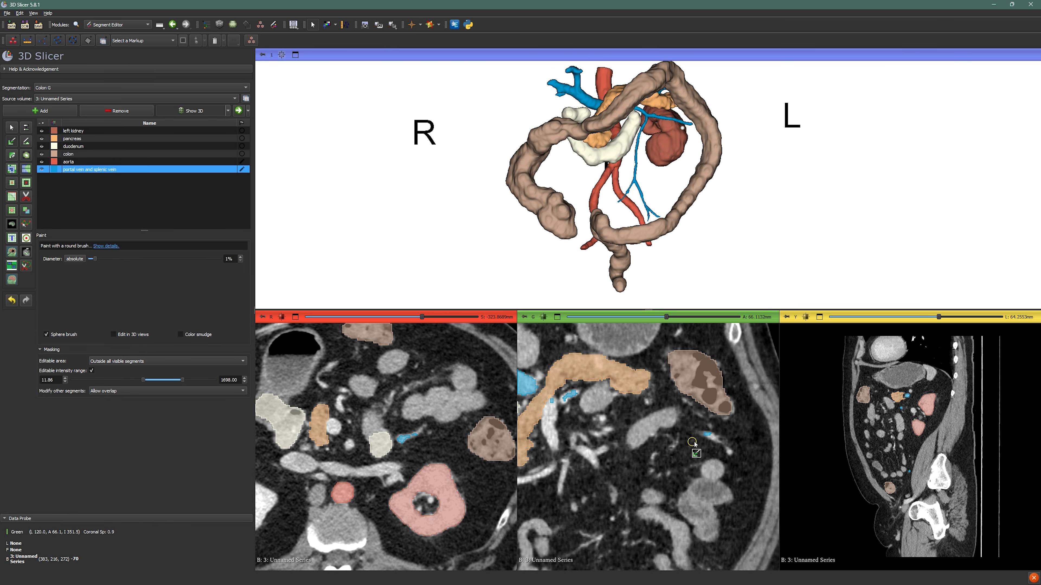
# Step: Raise the lower threshold to 24.05 and use the range for masking
pyautogui.click(27, 128)
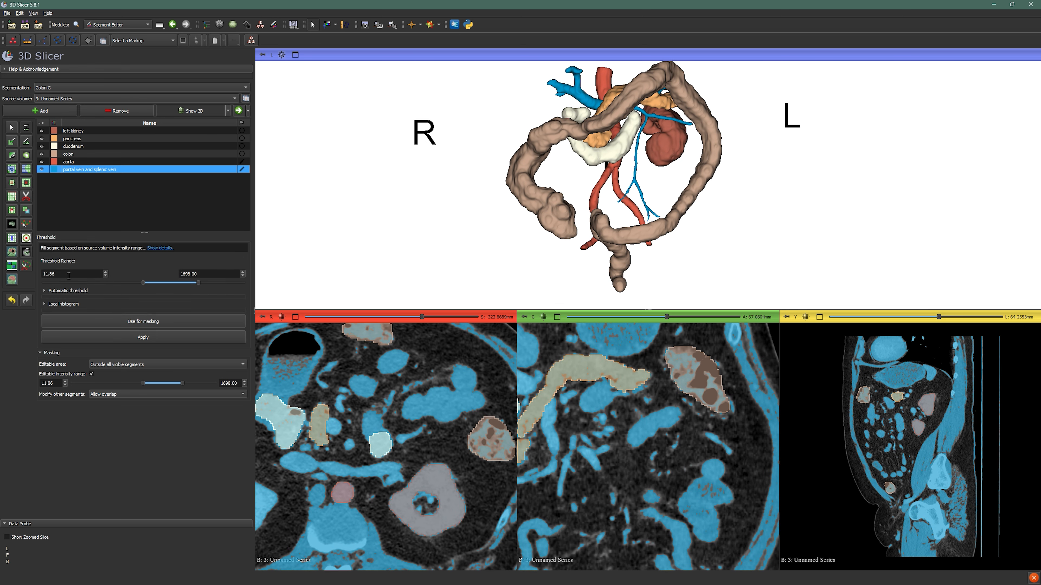
pyautogui.click(143, 322)
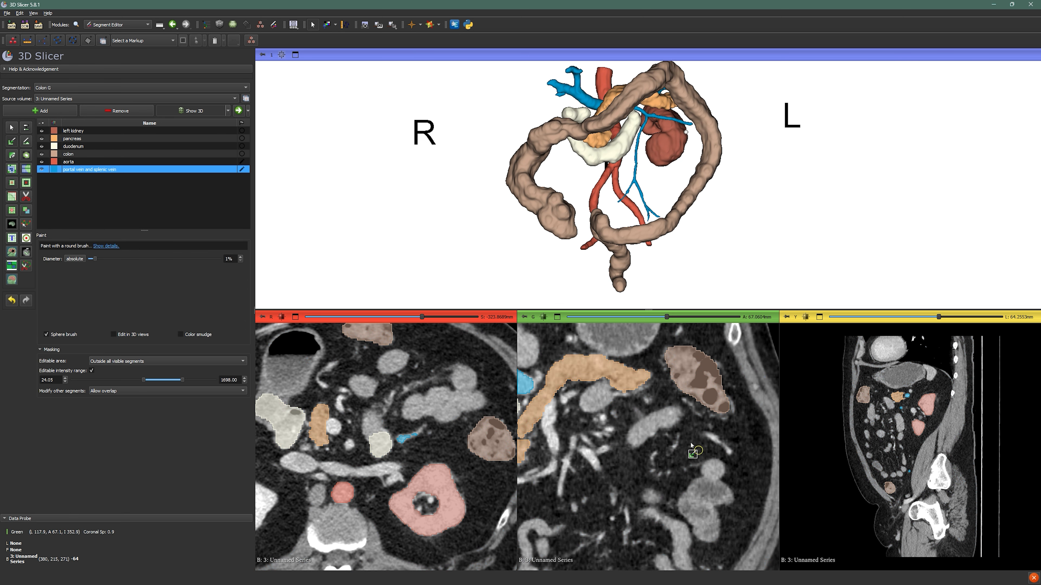
pyautogui.press('shift')
# Step: Paint the outer end of the vein branch alongside the descending colon on the coronal slices, using a 2% brush
pyautogui.moveTo(721, 452); pyautogui.dragTo(720, 452)
pyautogui.scroll(-4, 714, 455)
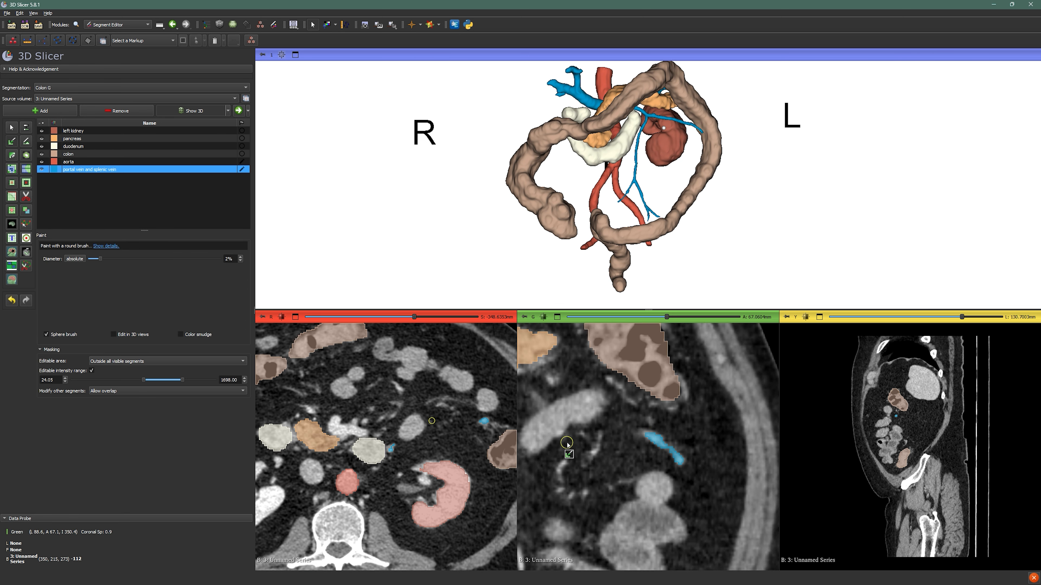
pyautogui.press('shift')
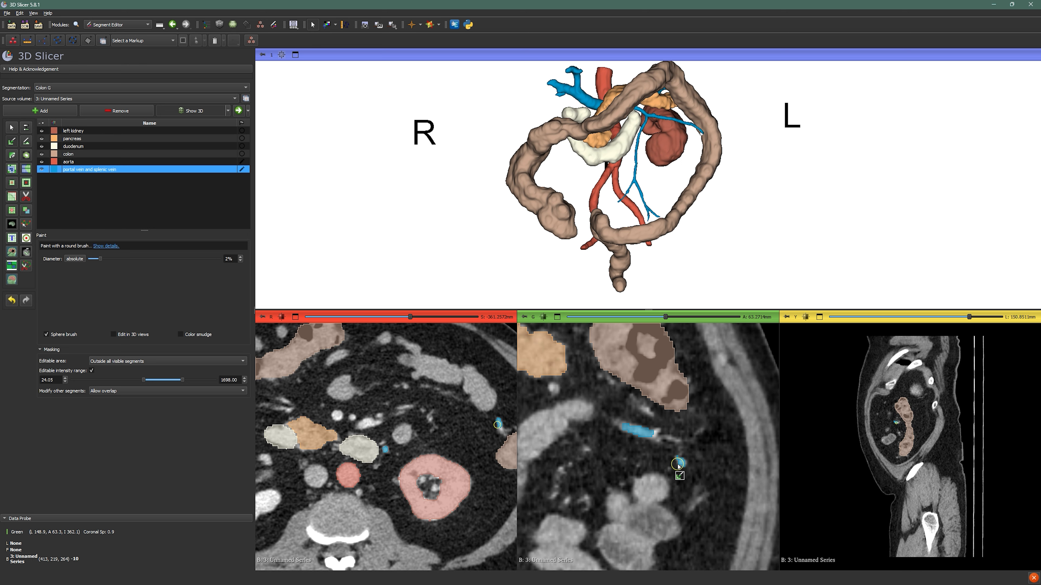
pyautogui.scroll(-4, 678, 465)
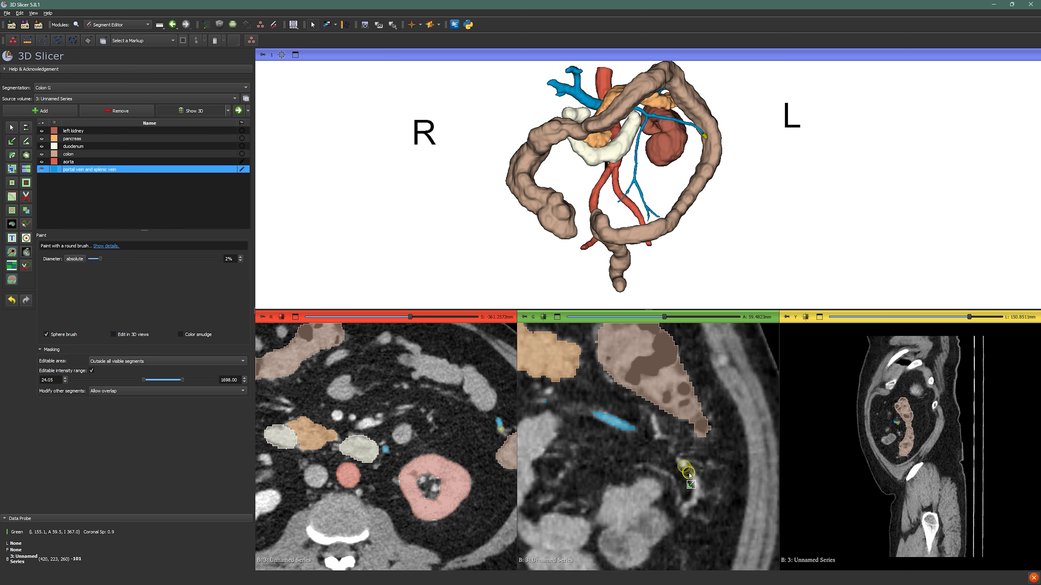
# Step: Inspect the painted vein branches and surrounding organs in the 3D view from the front
pyautogui.scroll(12, 689, 473)
pyautogui.moveTo(633, 186)
pyautogui.mouseDown()
pyautogui.moveTo(525, 225)
pyautogui.moveTo(629, 151)
pyautogui.moveTo(631, 183)
pyautogui.mouseUp()
pyautogui.scroll(5, 631, 185)
pyautogui.moveTo(617, 141); pyautogui.dragTo(588, 134)
pyautogui.moveTo(588, 134); pyautogui.dragTo(598, 259, button='middle')
pyautogui.scroll(-4, 599, 258)
pyautogui.moveTo(598, 258)
pyautogui.mouseDown()
pyautogui.moveTo(549, 230)
pyautogui.moveTo(564, 221)
pyautogui.mouseUp()
# Step: In the aorta segment, paint the first stretch of the artery leaving the aorta below the duodenum on the coronal slice, with a 2% brush
pyautogui.press('shift')
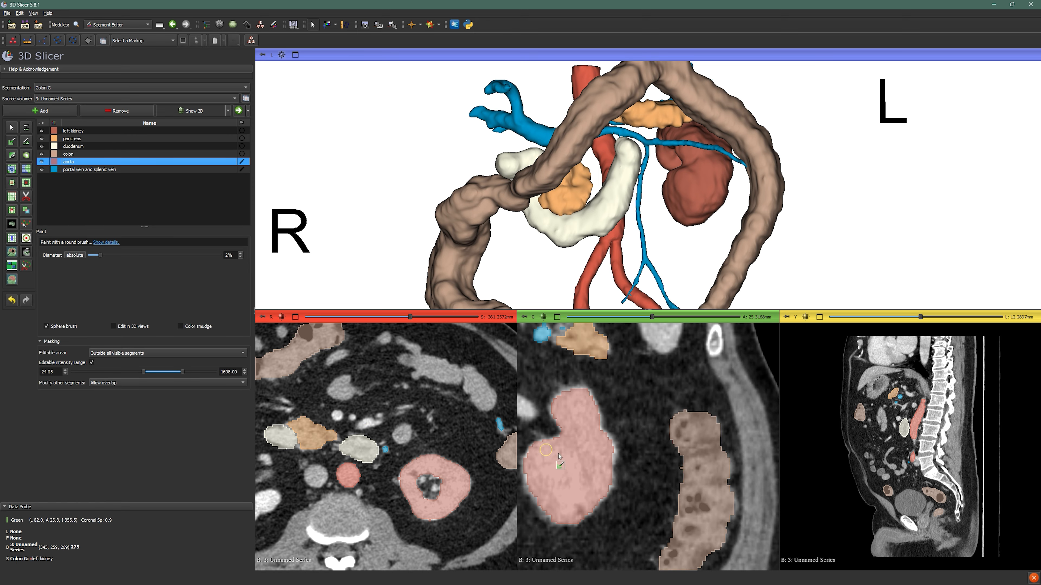
pyautogui.moveTo(575, 554); pyautogui.dragTo(608, 401, button='right')
pyautogui.press('shift')
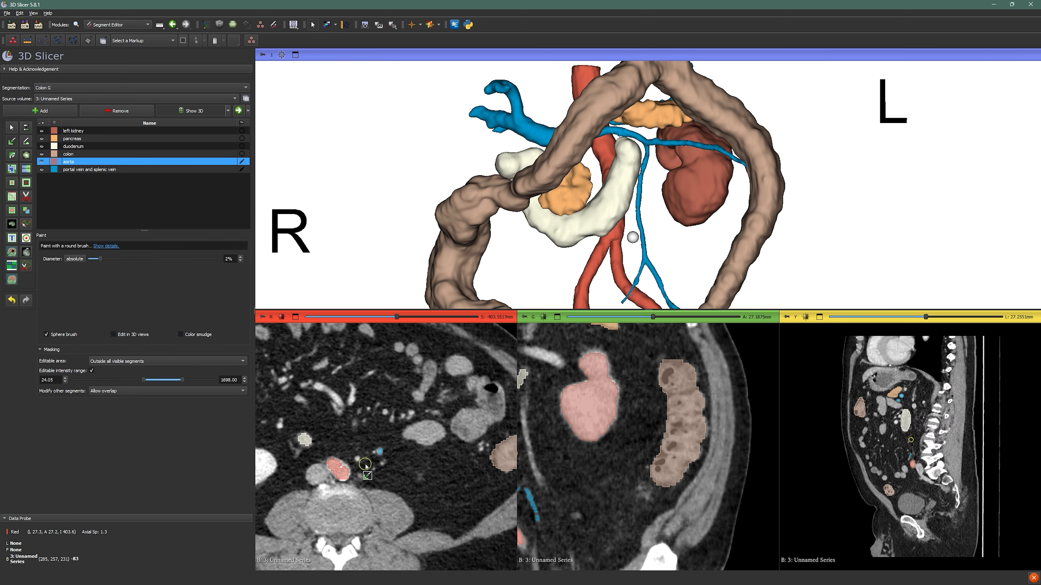
pyautogui.moveTo(578, 491); pyautogui.dragTo(685, 466, button='middle')
pyautogui.press('shift')
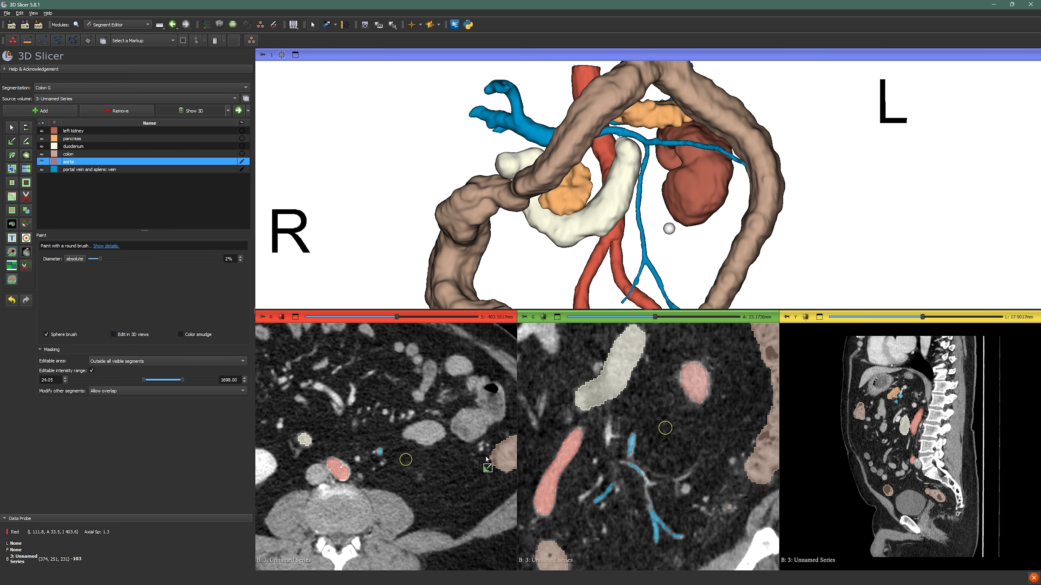
pyautogui.moveTo(614, 420); pyautogui.dragTo(593, 450, button='right')
pyautogui.press('shift')
pyautogui.press('shift')
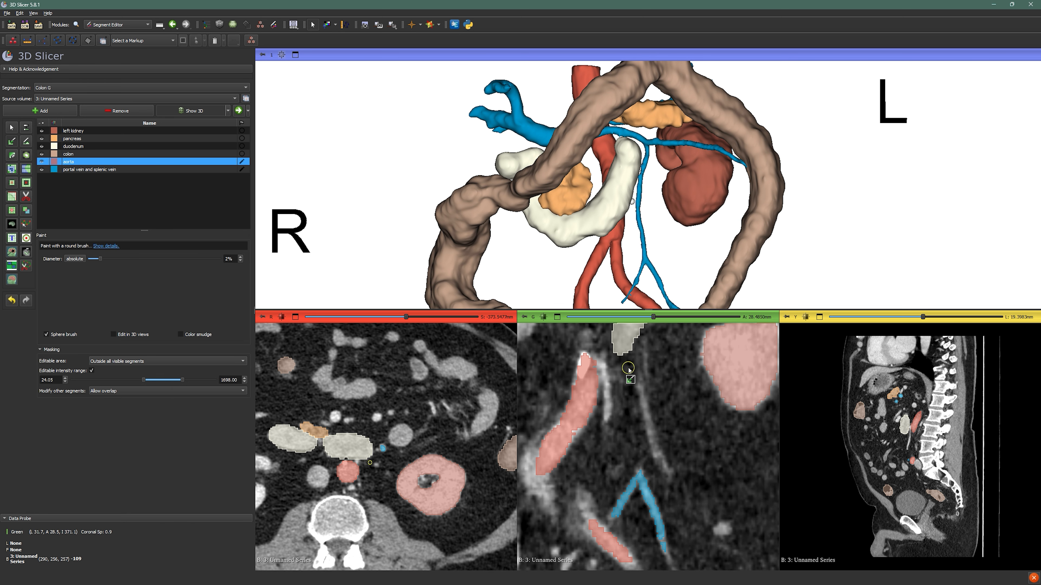
pyautogui.press('shift')
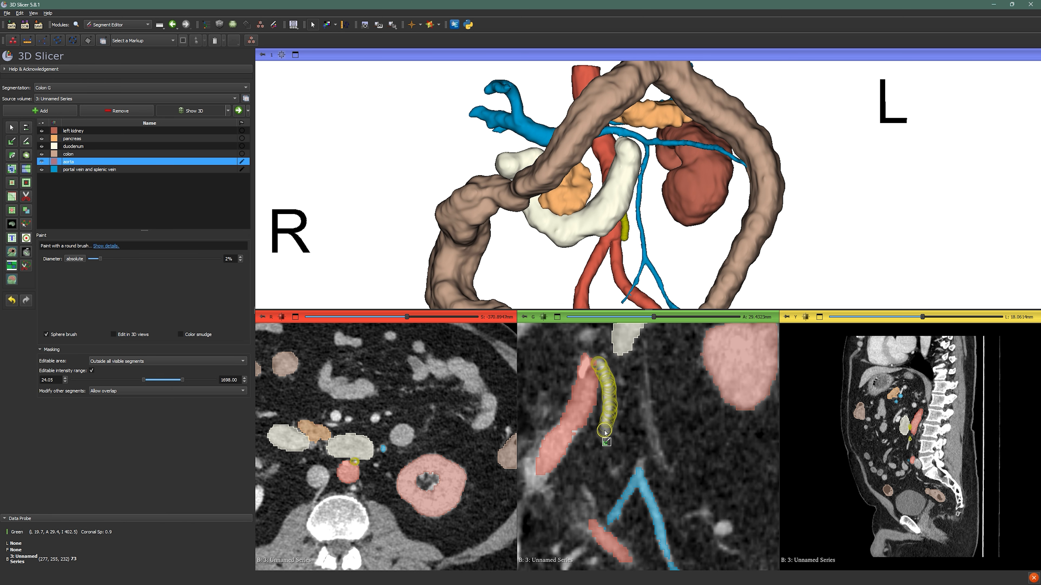
# Step: Continue painting the artery downward in front of the spine on the coronal and sagittal slices
pyautogui.scroll(3, 622, 429)
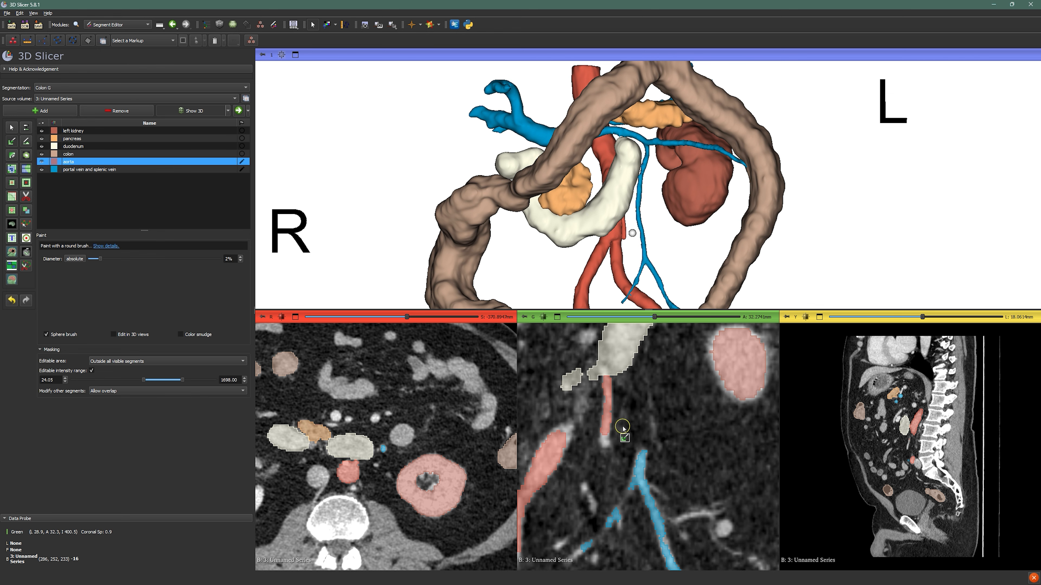
pyautogui.press('shift')
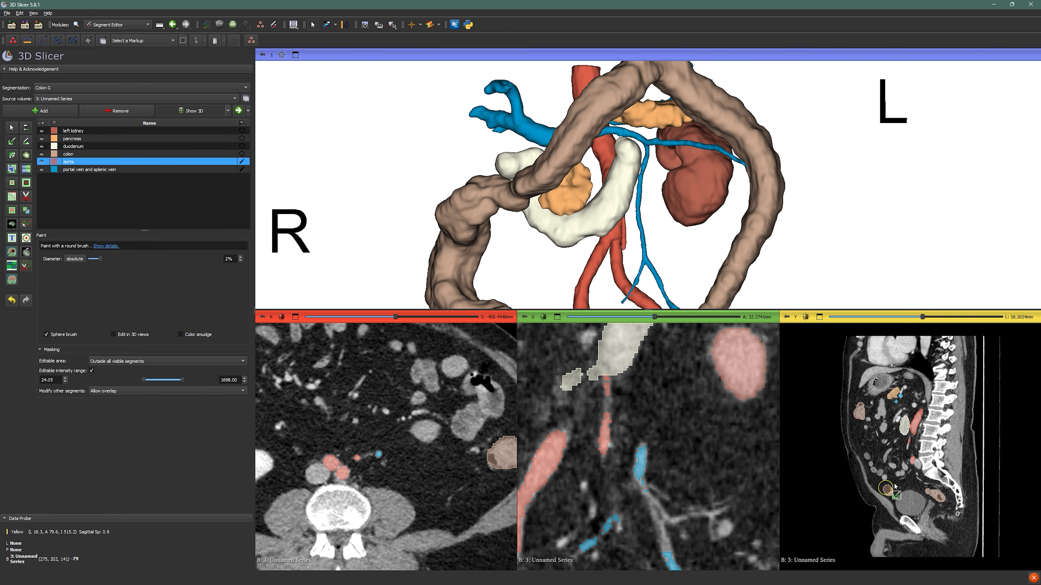
pyautogui.keyDown('ctrl'); pyautogui.scroll(6, 922, 448); pyautogui.keyUp('ctrl')
pyautogui.press('shift')
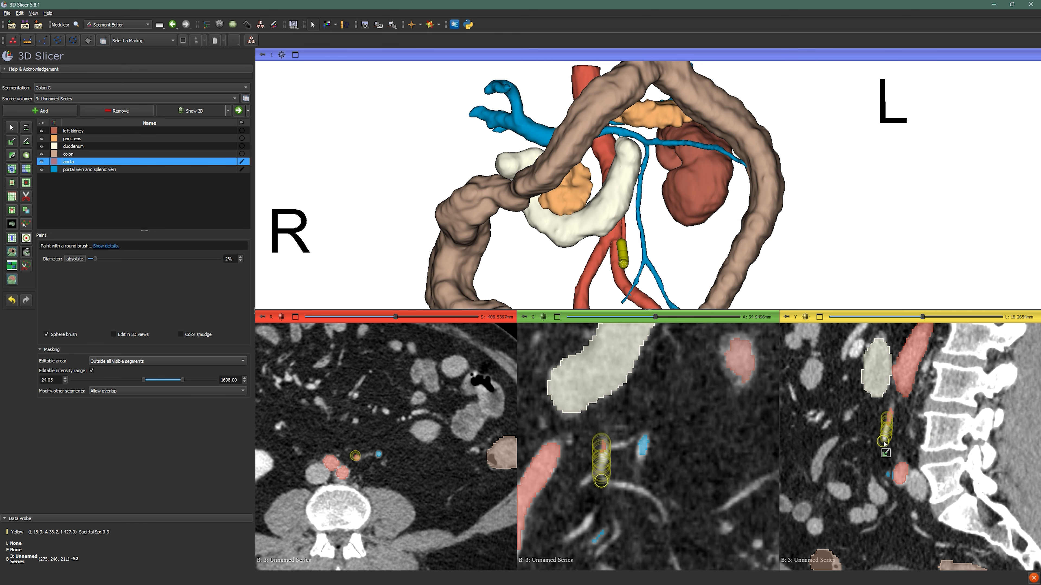
# Step: Paint the fork at the lower end of the artery and the beginnings of its two branches
pyautogui.scroll(6, 888, 445)
pyautogui.press('shift')
pyautogui.scroll(-4, 384, 462)
pyautogui.scroll(7, 385, 462)
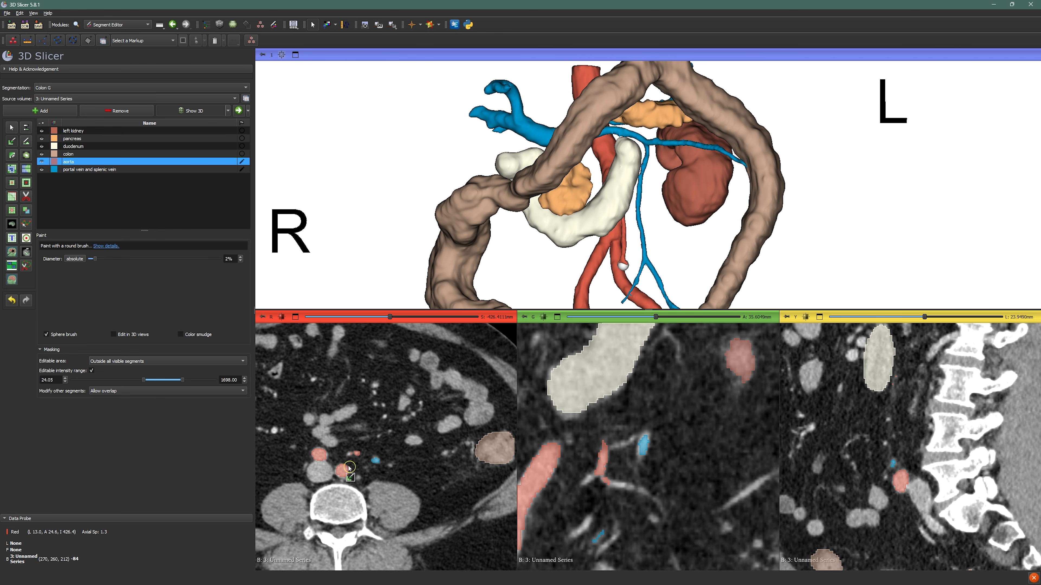
pyautogui.press('shift')
pyautogui.click(350, 456)
pyautogui.keyDown('ctrl'); pyautogui.scroll(5, 610, 497); pyautogui.keyUp('ctrl')
pyautogui.scroll(2, 611, 497)
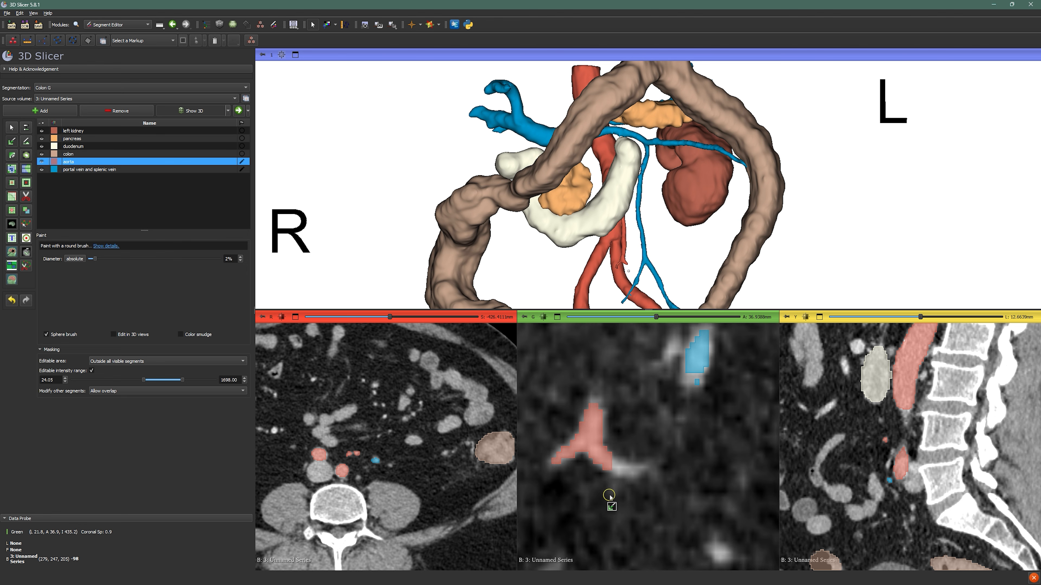
# Step: Paint the artery's left-side branch across the blue vein on the coronal slices, enlarging the brush to 3%
pyautogui.keyDown('ctrl'); pyautogui.scroll(-3, 609, 481); pyautogui.keyUp('ctrl')
pyautogui.press('shift')
pyautogui.keyDown('shift'); pyautogui.scroll(2, 611, 470); pyautogui.keyUp('shift')
pyautogui.moveTo(636, 481); pyautogui.dragTo(635, 481)
pyautogui.scroll(-2, 633, 482)
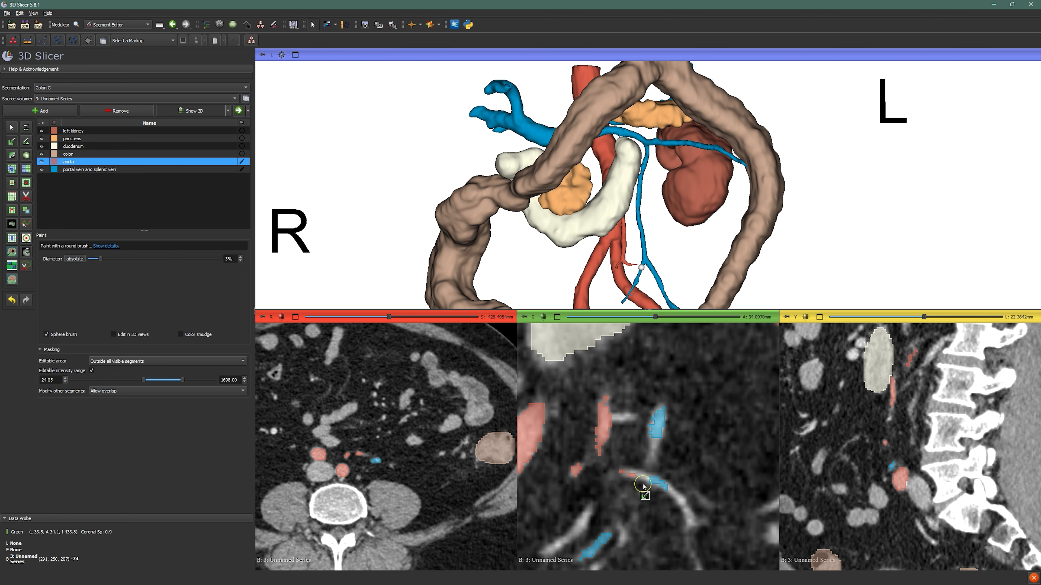
pyautogui.scroll(-3, 612, 473)
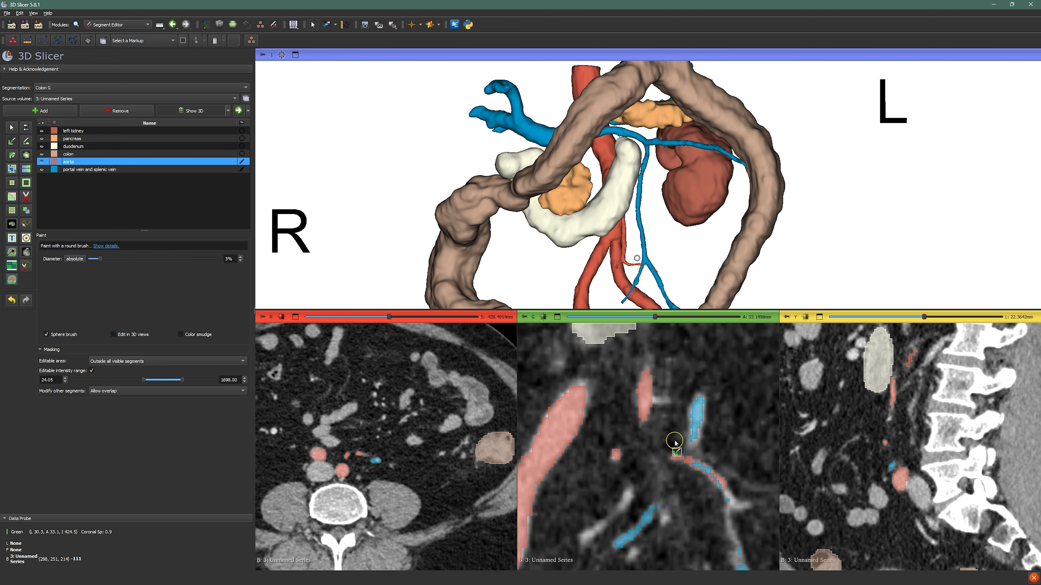
# Step: Paint the lower stretch of the artery's other branch beside the short blue vein on the coronal slices
pyautogui.scroll(1, 673, 492)
pyautogui.moveTo(614, 487); pyautogui.dragTo(614, 486)
pyautogui.scroll(1, 616, 484)
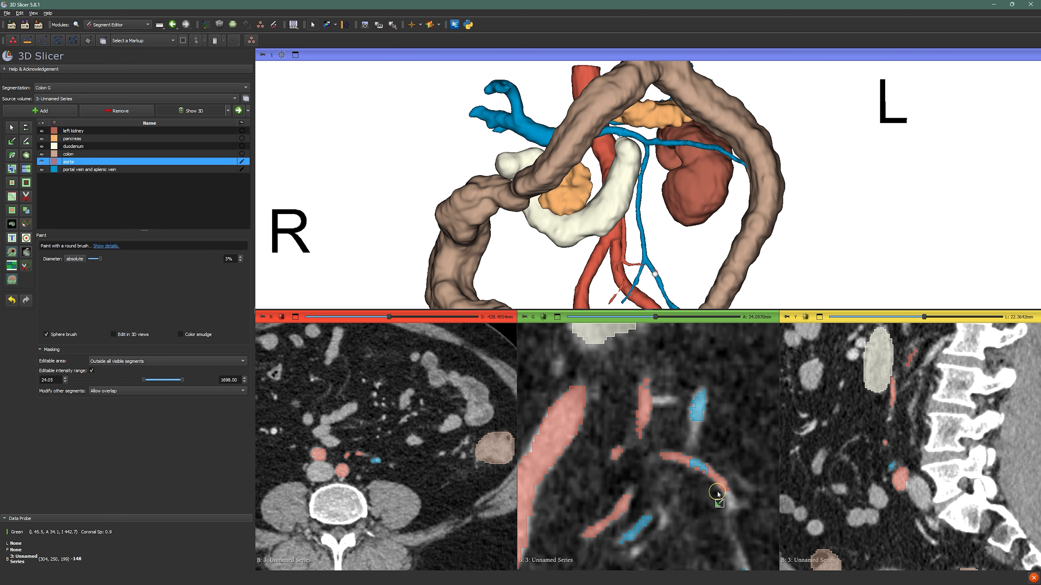
# Step: Enlarge the 3D view and examine where the painted artery branch crosses the blue vein
pyautogui.scroll(6, 551, 225)
pyautogui.moveTo(631, 106); pyautogui.dragTo(627, 257, button='middle')
pyautogui.scroll(2, 627, 258)
pyautogui.doubleClick(636, 255)
pyautogui.scroll(-5, 635, 263)
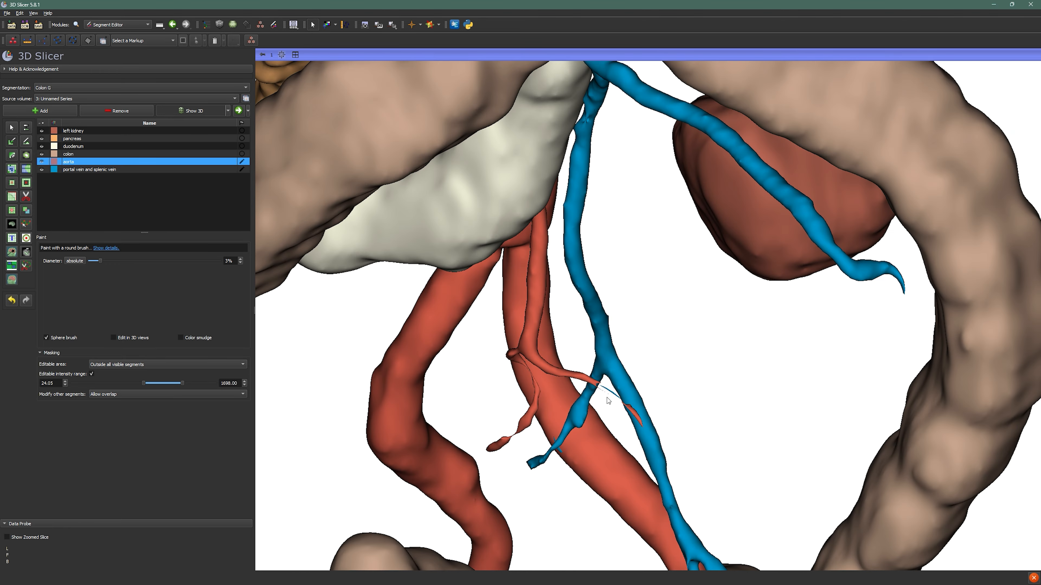
pyautogui.scroll(-2, 609, 401)
pyautogui.moveTo(608, 401); pyautogui.dragTo(574, 368)
pyautogui.scroll(6, 627, 320)
pyautogui.moveTo(627, 320); pyautogui.dragTo(639, 258, button='middle')
pyautogui.moveTo(639, 258); pyautogui.dragTo(782, 262)
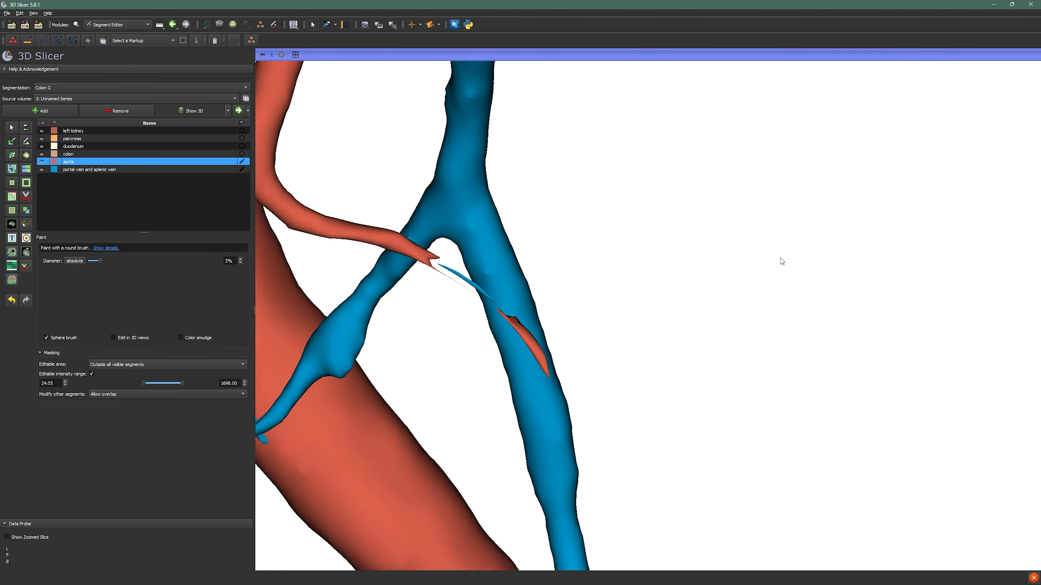
# Step: Hide the colon segment and orient the 3D view so the blue sliver in the artery branch stands clear of the vein
pyautogui.scroll(-4, 469, 323)
pyautogui.moveTo(469, 323); pyautogui.dragTo(626, 264, button='middle')
pyautogui.moveTo(625, 264); pyautogui.dragTo(457, 294)
pyautogui.click(39, 154)
pyautogui.moveTo(492, 258); pyautogui.dragTo(426, 111)
pyautogui.scroll(4, 546, 299)
pyautogui.moveTo(545, 300); pyautogui.dragTo(647, 330, button='middle')
pyautogui.moveTo(648, 334); pyautogui.dragTo(451, 287)
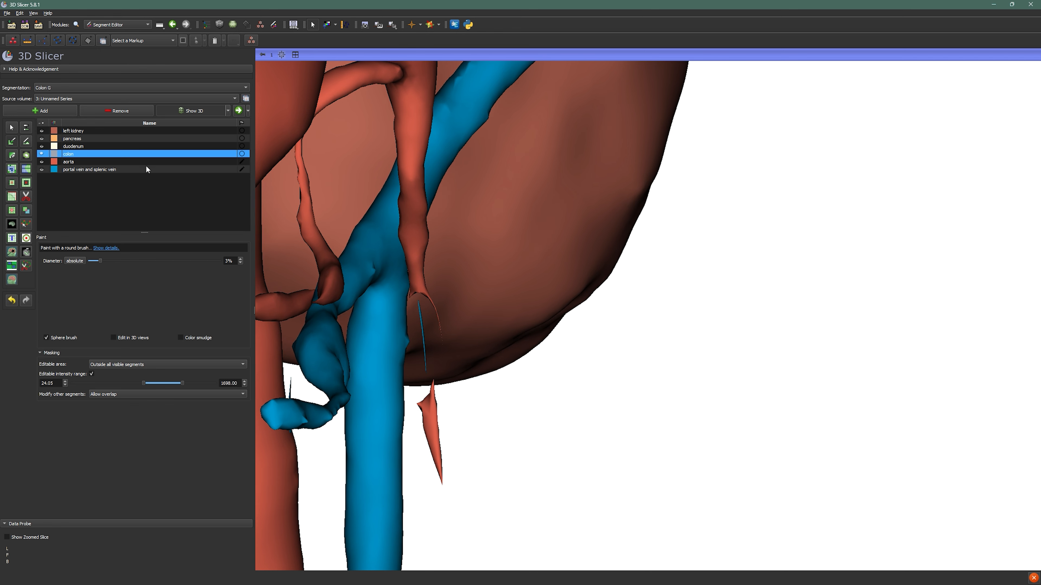
# Step: Reassign the sliver to the aorta with free-form Scissors, using Fill inside, editable area Inside portal vein and splenic vein, and Overwrite visible
pyautogui.click(73, 163)
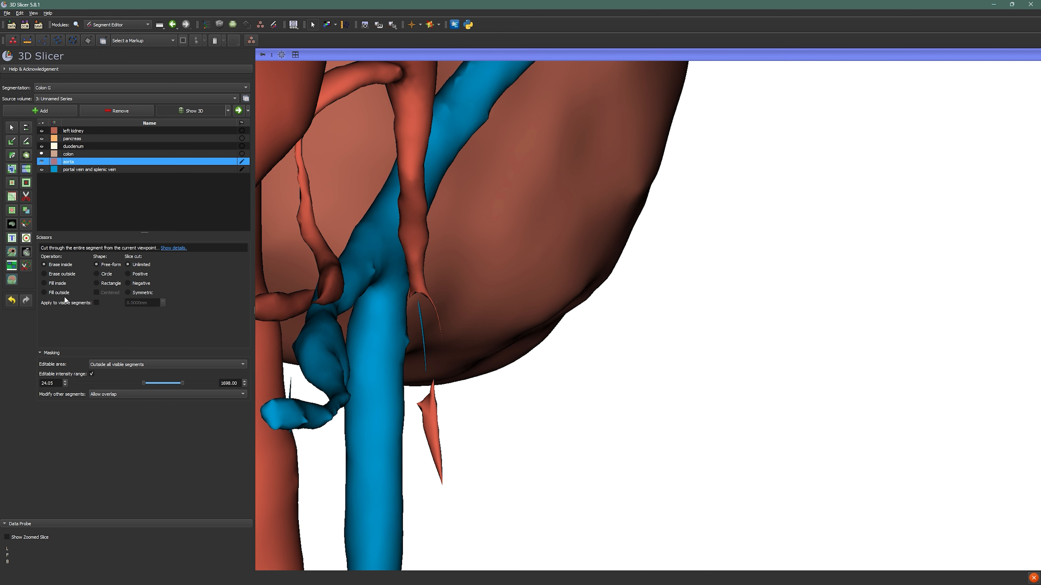
pyautogui.click(117, 363)
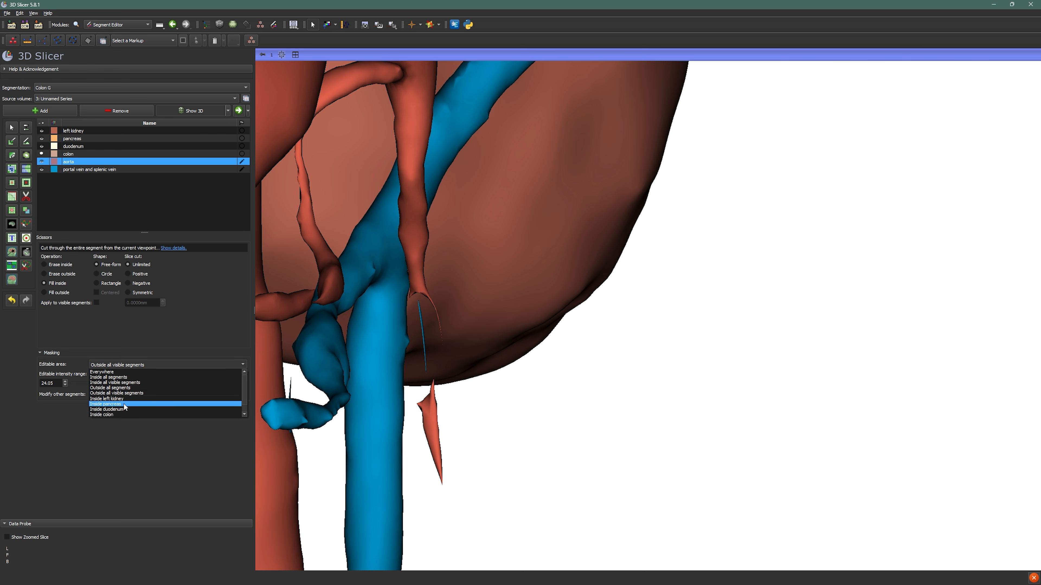
pyautogui.click(138, 415)
pyautogui.click(110, 395)
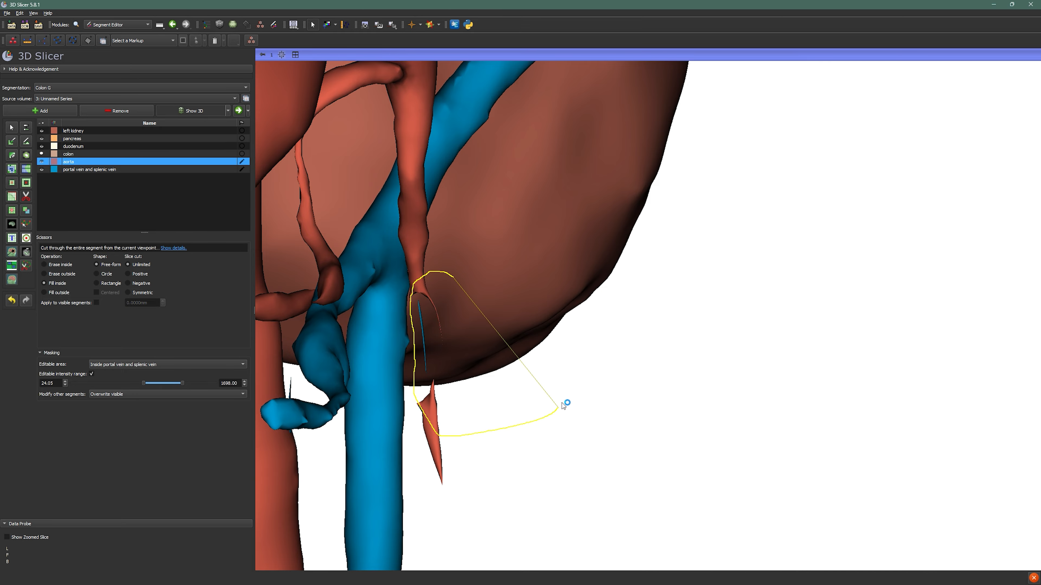
pyautogui.scroll(-5, 533, 372)
pyautogui.moveTo(691, 284); pyautogui.dragTo(467, 314)
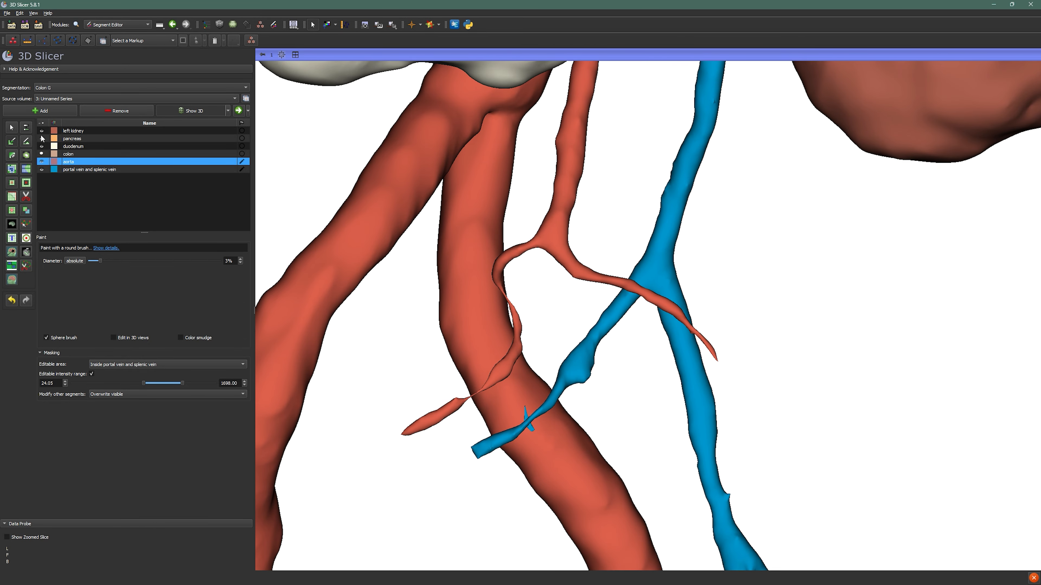
# Step: Return to the slice views and try to paint the artery's small side branch towards the vein on the coronal slice
pyautogui.doubleClick(534, 280)
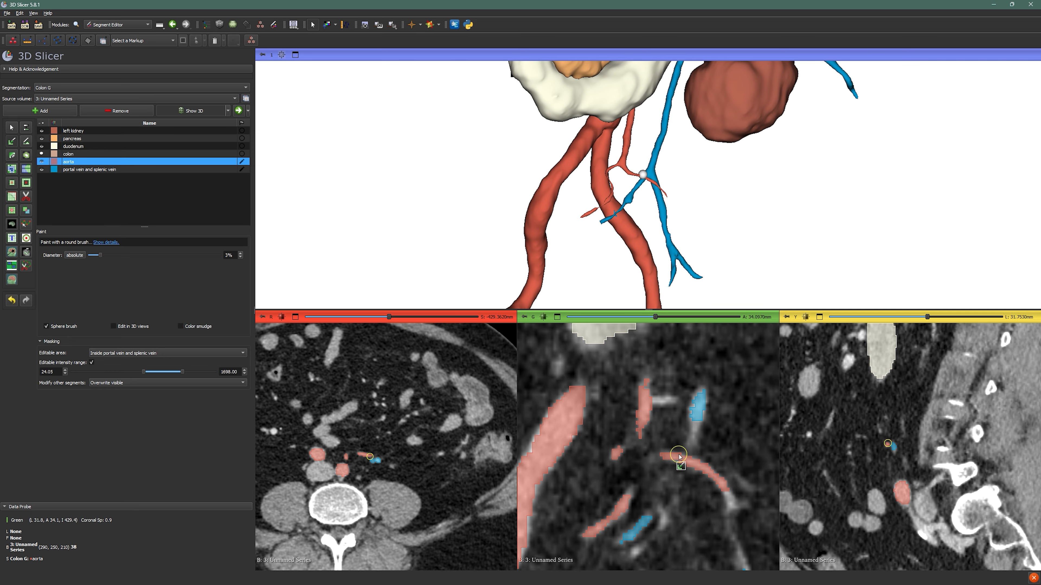
pyautogui.press('shift')
pyautogui.scroll(-3, 656, 422)
pyautogui.scroll(6, 655, 423)
pyautogui.scroll(-3, 652, 407)
pyautogui.moveTo(649, 402); pyautogui.dragTo(666, 401)
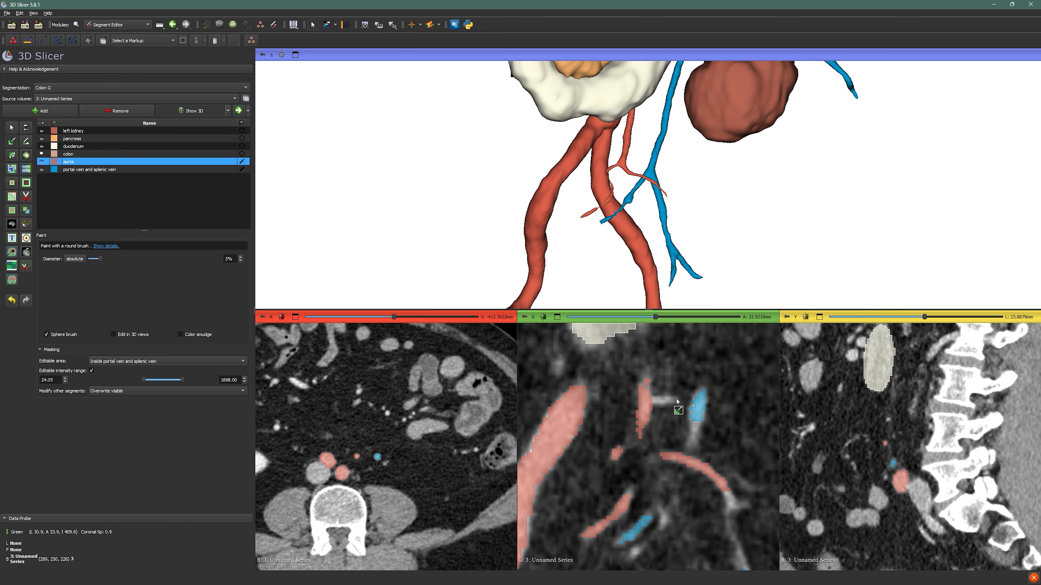
# Step: Set masking to Outside all visible segments with Allow overlap and paint the small side branch into the aorta segment on the coronal slices
pyautogui.scroll(1, 677, 403)
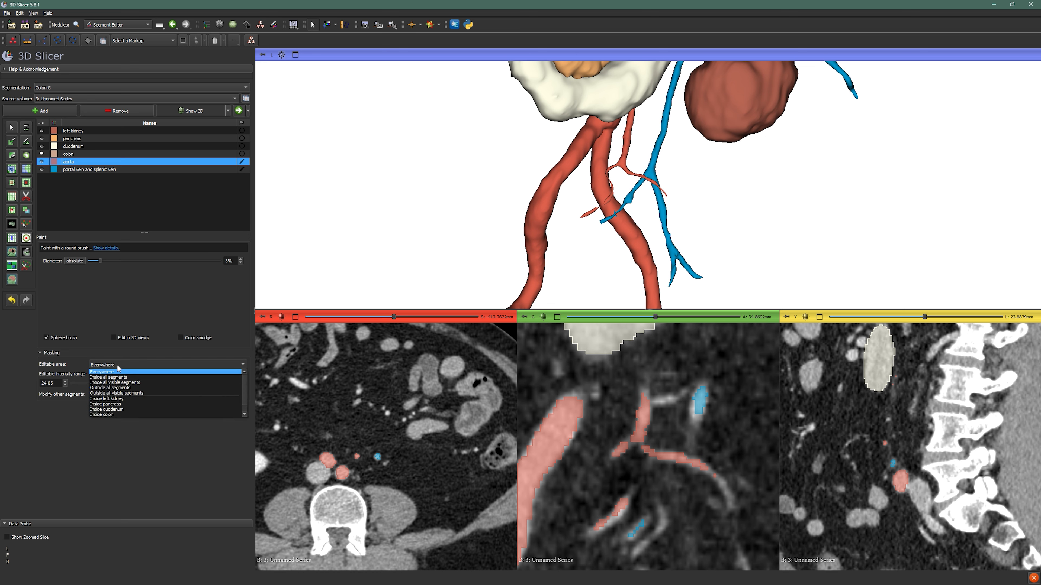
pyautogui.scroll(-1, 658, 415)
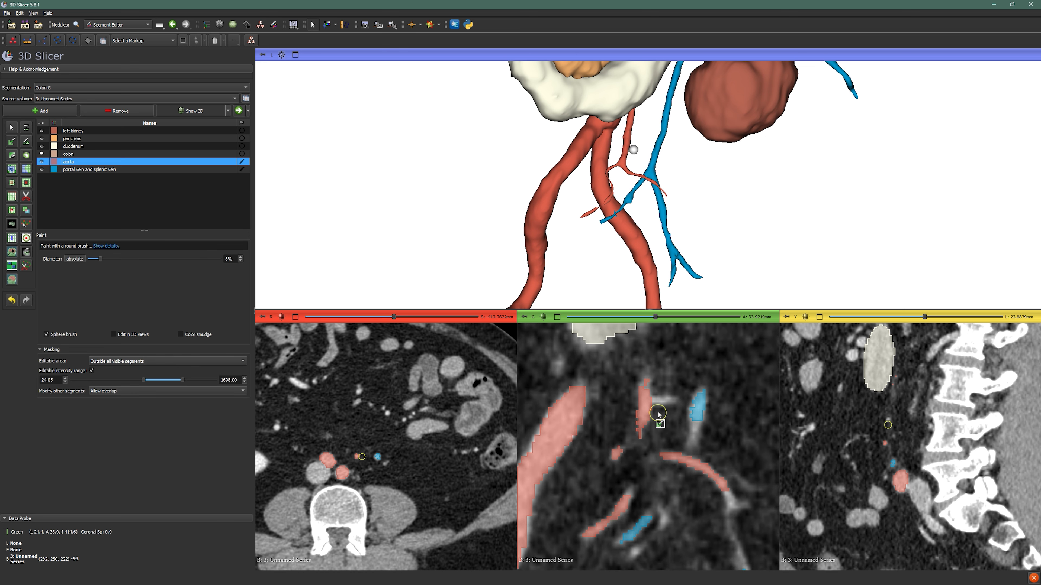
pyautogui.scroll(1, 671, 401)
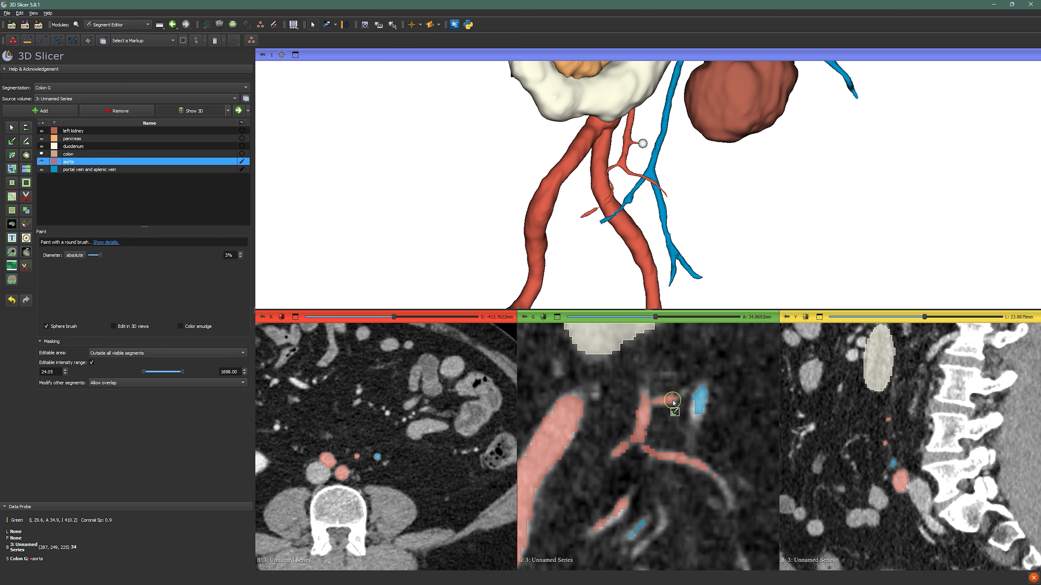
pyautogui.scroll(3, 682, 390)
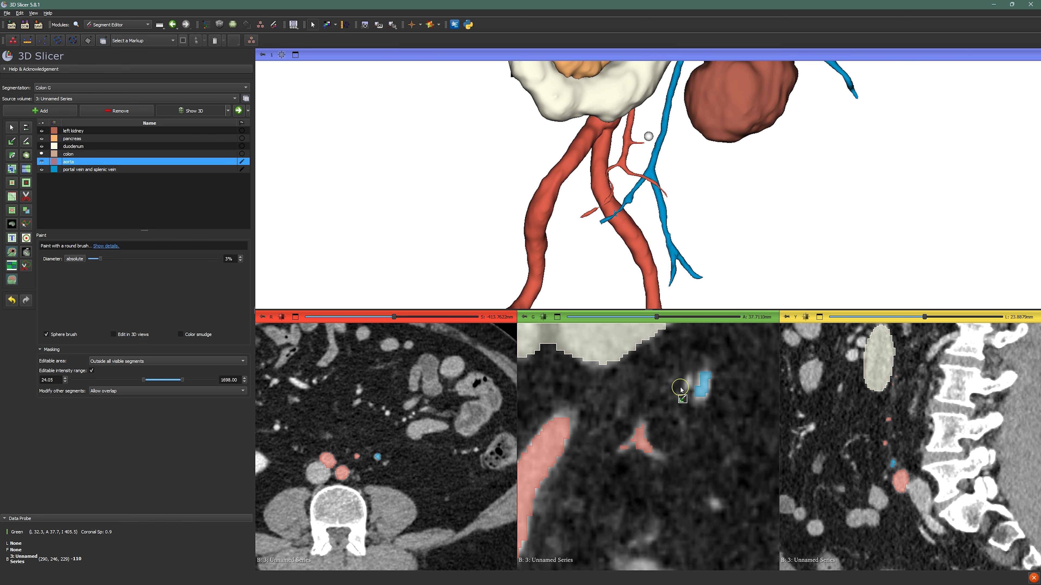
pyautogui.scroll(-2, 639, 410)
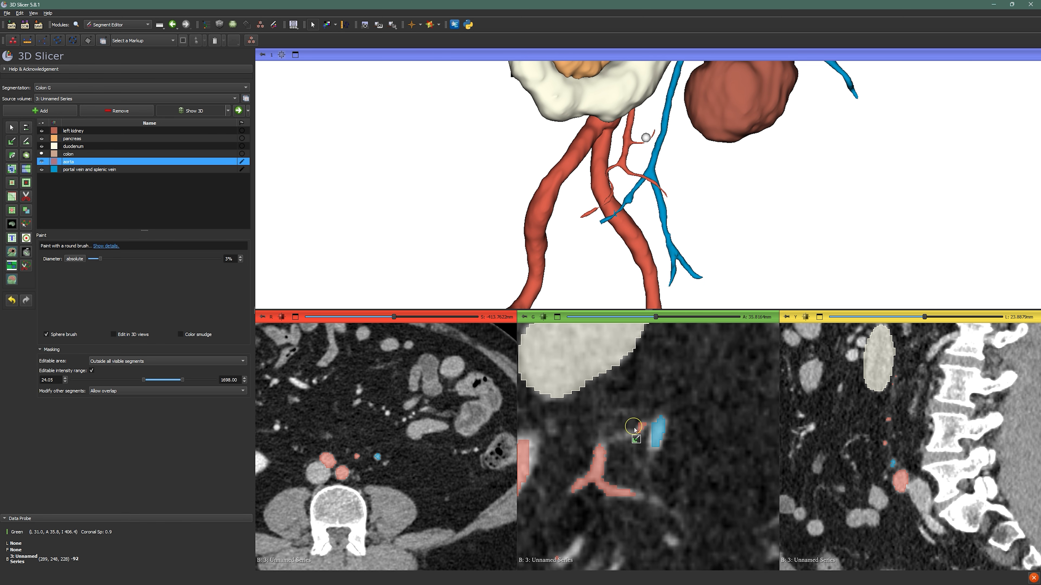
pyautogui.scroll(-1, 630, 446)
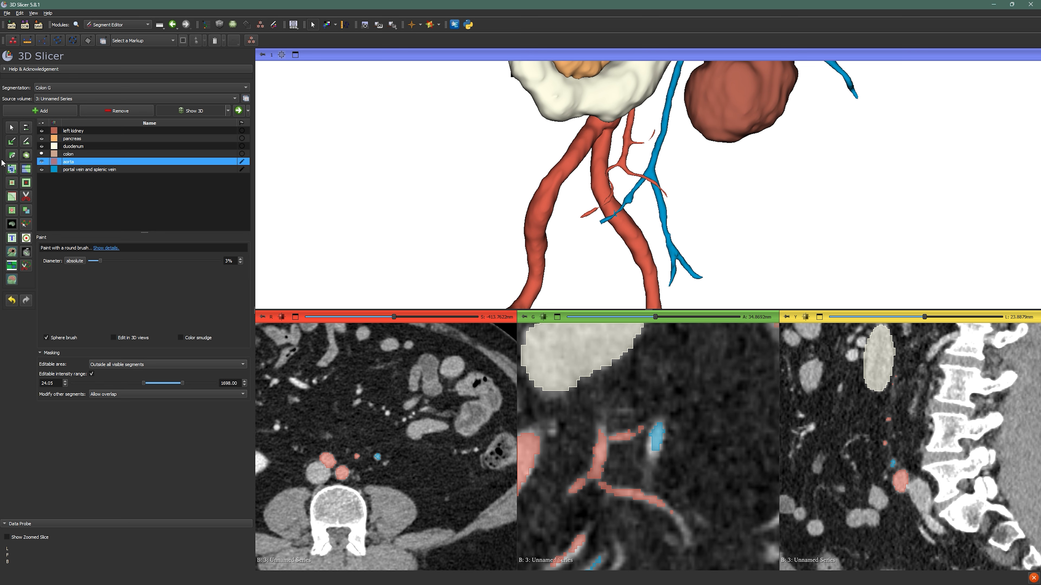
# Step: Lower the masking intensity threshold to -6.43 and paint the gap in the artery's side branch on the coronal slices
pyautogui.click(26, 127)
pyautogui.scroll(1, 569, 418)
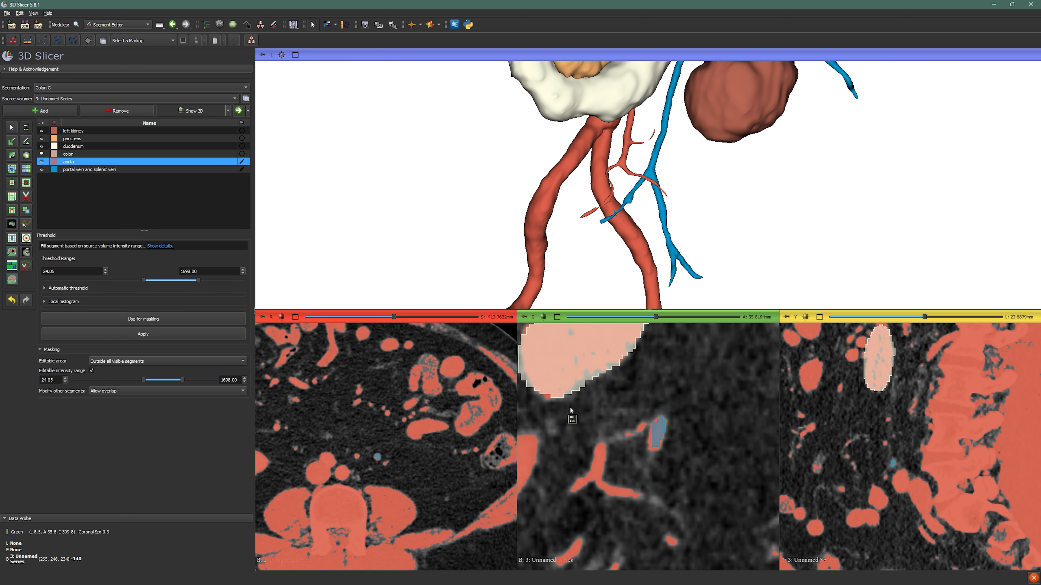
pyautogui.click(106, 276)
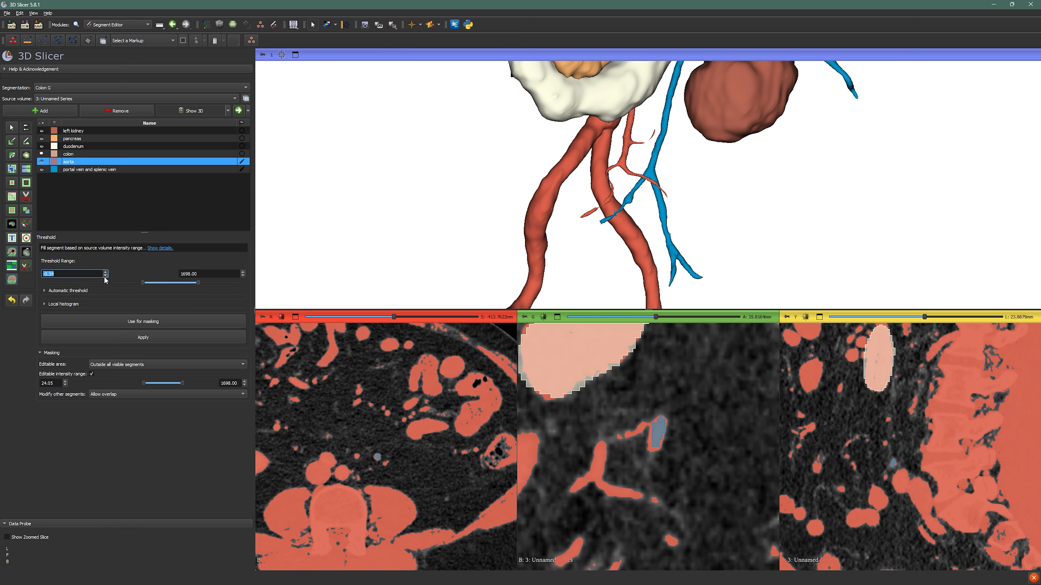
pyautogui.click(143, 322)
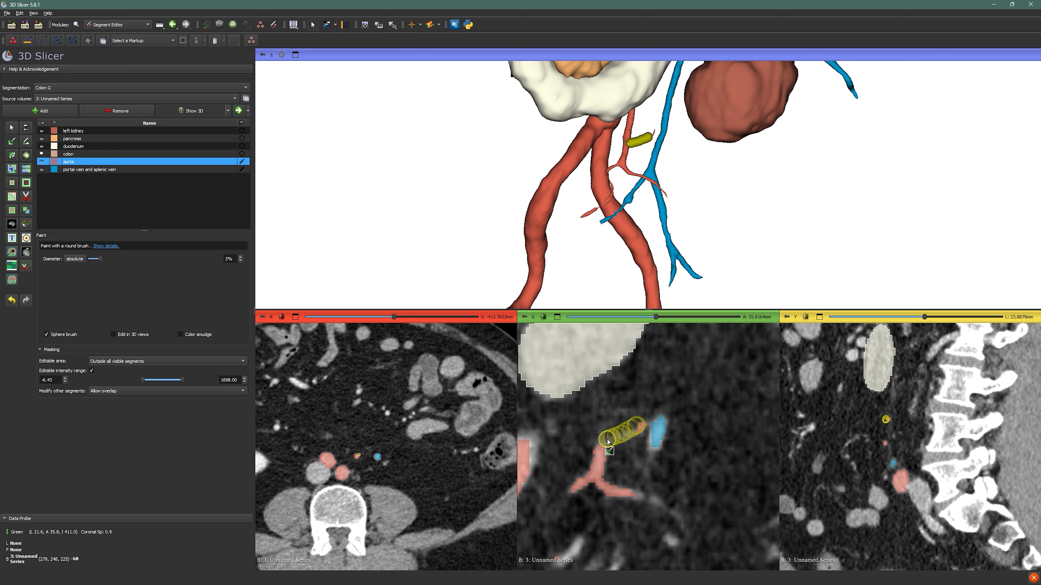
pyautogui.scroll(3, 631, 440)
pyautogui.press('shift')
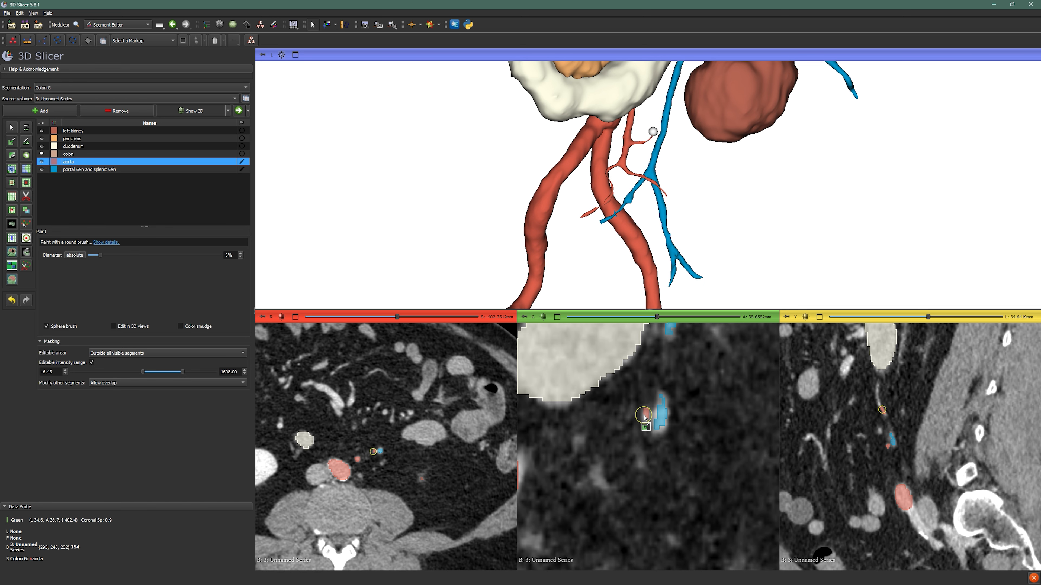
# Step: Paint the upward continuation of the artery's side branch on the sagittal slice, from its painted end towards the duodenum
pyautogui.keyDown('ctrl'); pyautogui.scroll(-4, 901, 411); pyautogui.keyUp('ctrl')
pyautogui.moveTo(853, 406); pyautogui.dragTo(839, 376)
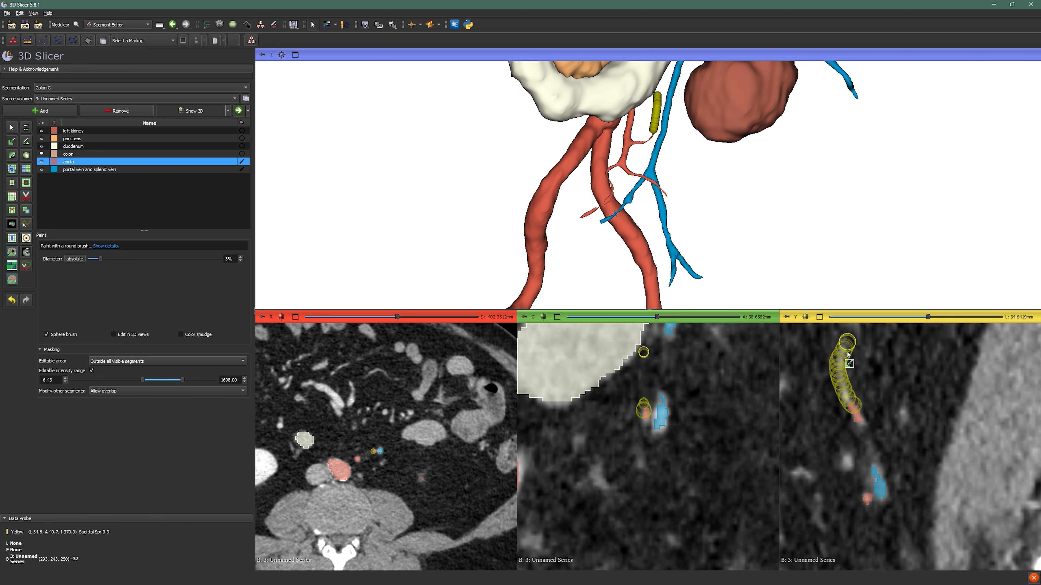
pyautogui.press('shift')
pyautogui.keyDown('ctrl'); pyautogui.scroll(5, 653, 417); pyautogui.keyUp('ctrl')
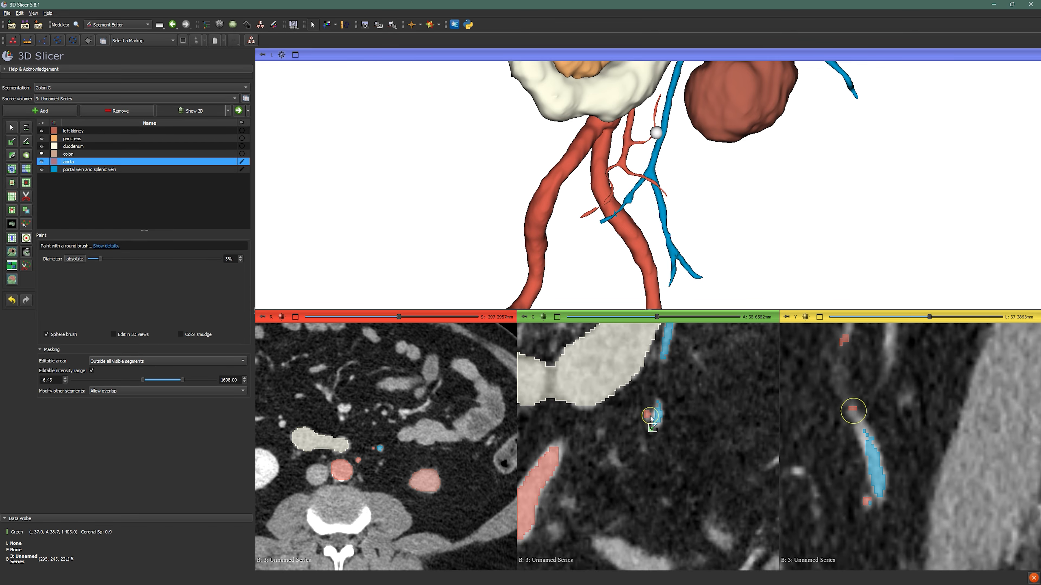
pyautogui.press('shift')
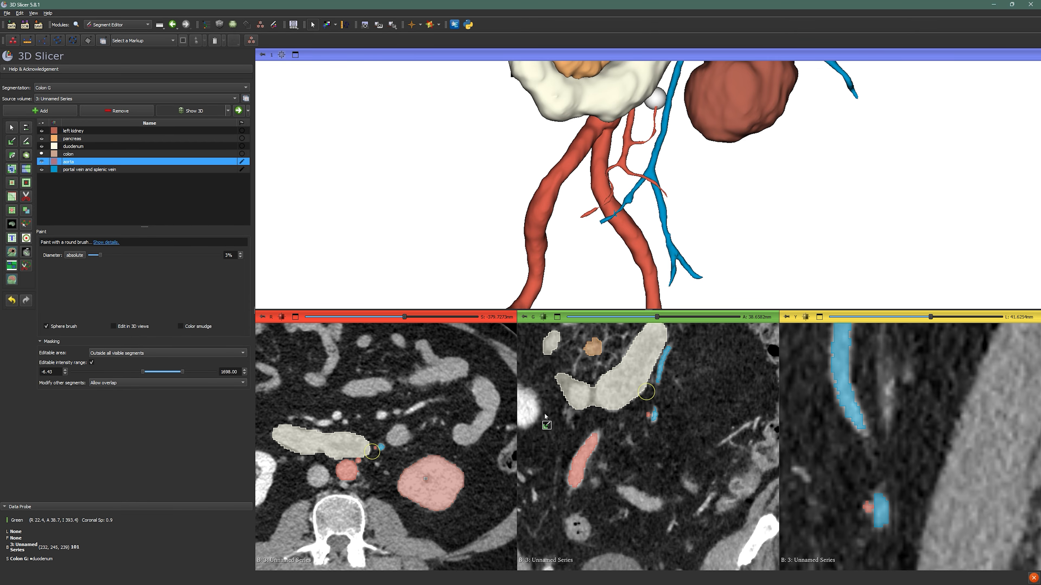
pyautogui.press('shift')
pyautogui.press('shift')
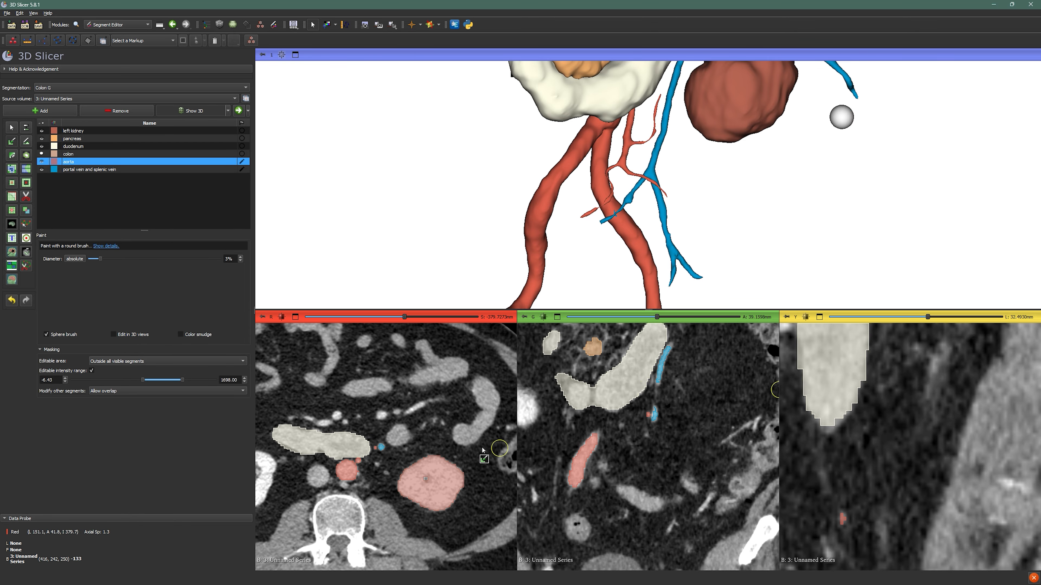
# Step: Reduce the brush to 2% and 1% while painting the artery branch between the duodenum and the blue vein on the coronal slices
pyautogui.keyDown('ctrl'); pyautogui.scroll(-3, 653, 380); pyautogui.keyUp('ctrl')
pyautogui.scroll(4, 672, 402)
pyautogui.scroll(-5, 663, 400)
pyautogui.press('shift')
pyautogui.keyDown('shift'); pyautogui.scroll(-1, 651, 399); pyautogui.keyUp('shift')
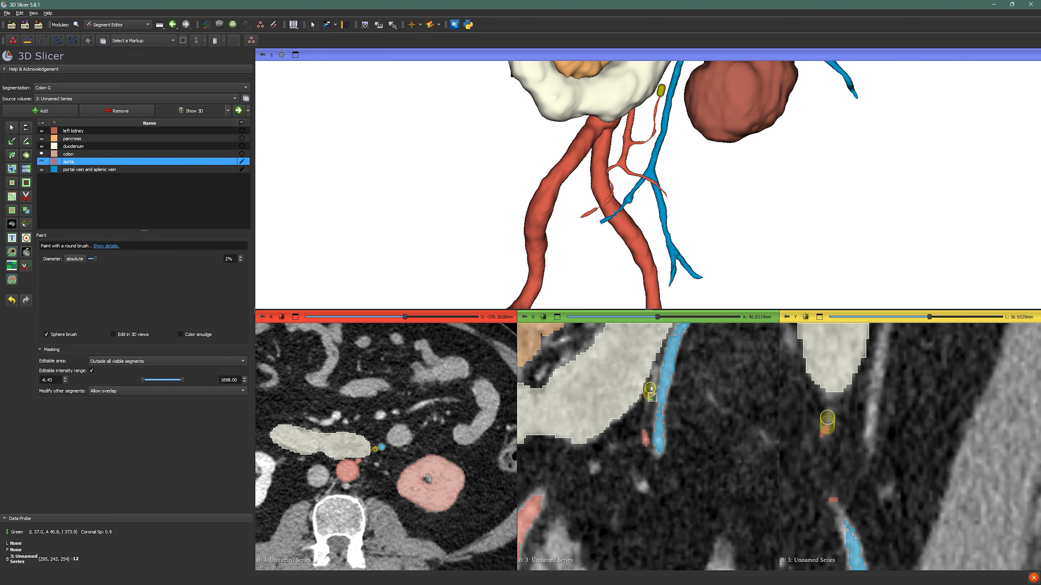
pyautogui.moveTo(657, 362); pyautogui.dragTo(657, 363)
pyautogui.keyDown('shift'); pyautogui.scroll(-1, 657, 373); pyautogui.keyUp('shift')
pyautogui.moveTo(652, 395); pyautogui.dragTo(651, 397)
pyautogui.scroll(3, 651, 397)
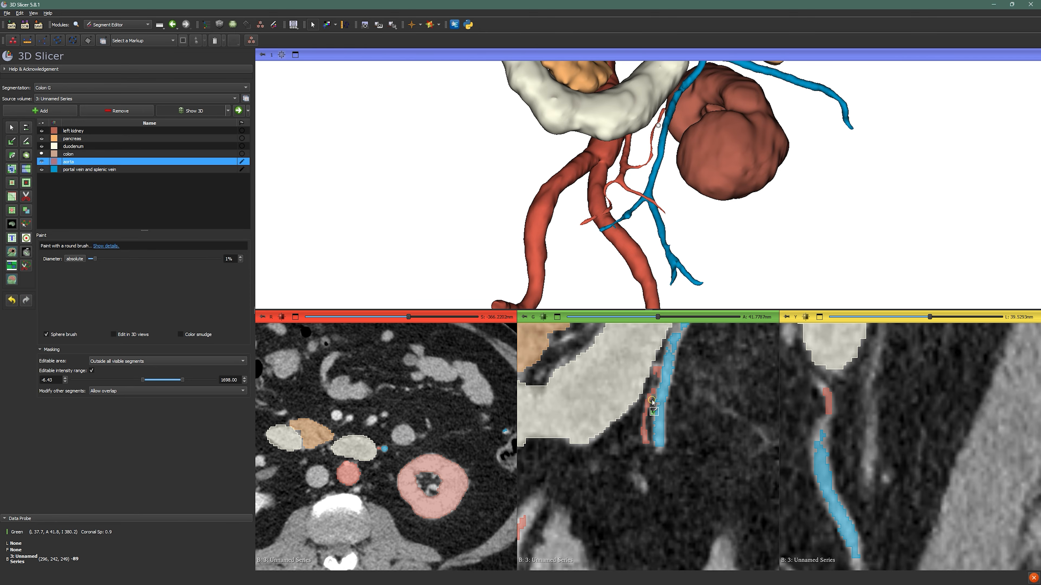
pyautogui.scroll(-2, 651, 397)
# Step: Examine the upper end of the painted artery branch against the blue vein in the 3D and slice views
pyautogui.moveTo(607, 219)
pyautogui.mouseDown()
pyautogui.moveTo(638, 264)
pyautogui.moveTo(999, 267)
pyautogui.moveTo(672, 230)
pyautogui.moveTo(516, 162)
pyautogui.moveTo(646, 232)
pyautogui.mouseUp()
pyautogui.scroll(3, 670, 225)
pyautogui.press('shift')
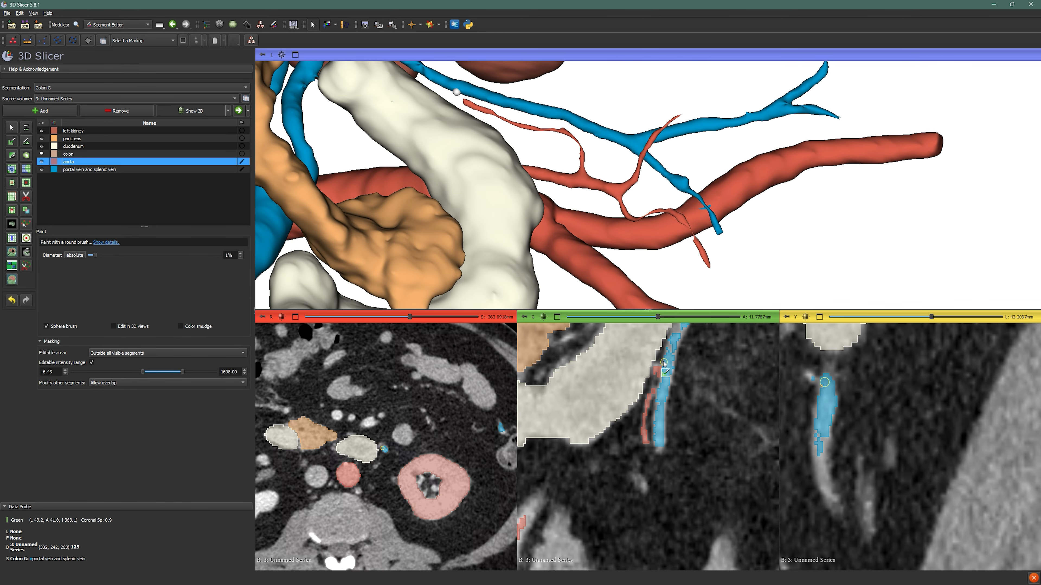
pyautogui.keyDown('ctrl'); pyautogui.scroll(-3, 387, 402); pyautogui.keyUp('ctrl')
pyautogui.press('shift')
pyautogui.keyDown('ctrl'); pyautogui.scroll(-5, 641, 412); pyautogui.keyUp('ctrl')
pyautogui.keyDown('ctrl'); pyautogui.scroll(-3, 641, 412); pyautogui.keyUp('ctrl')
pyautogui.press('shift')
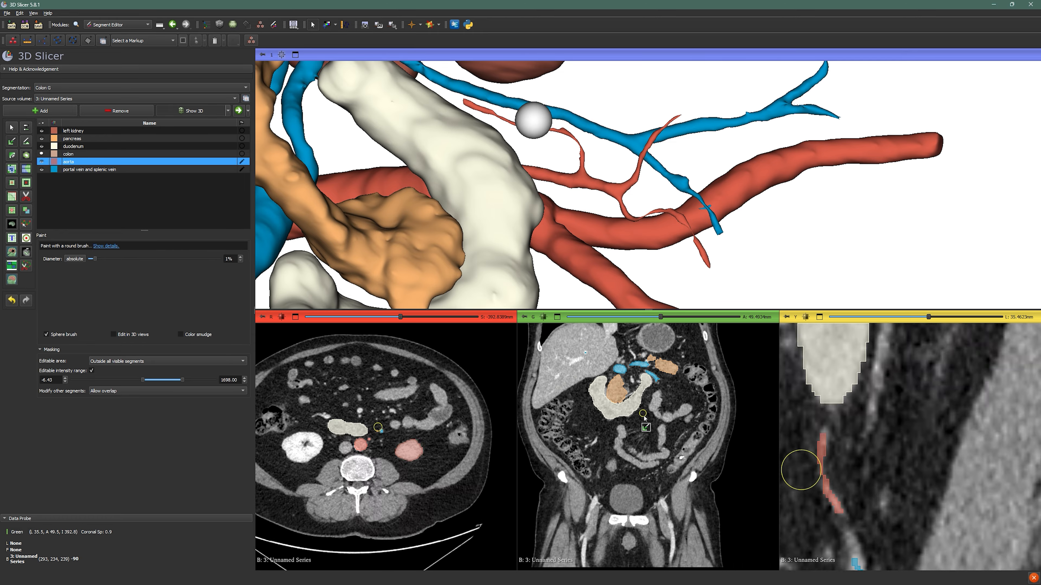
pyautogui.press('shift')
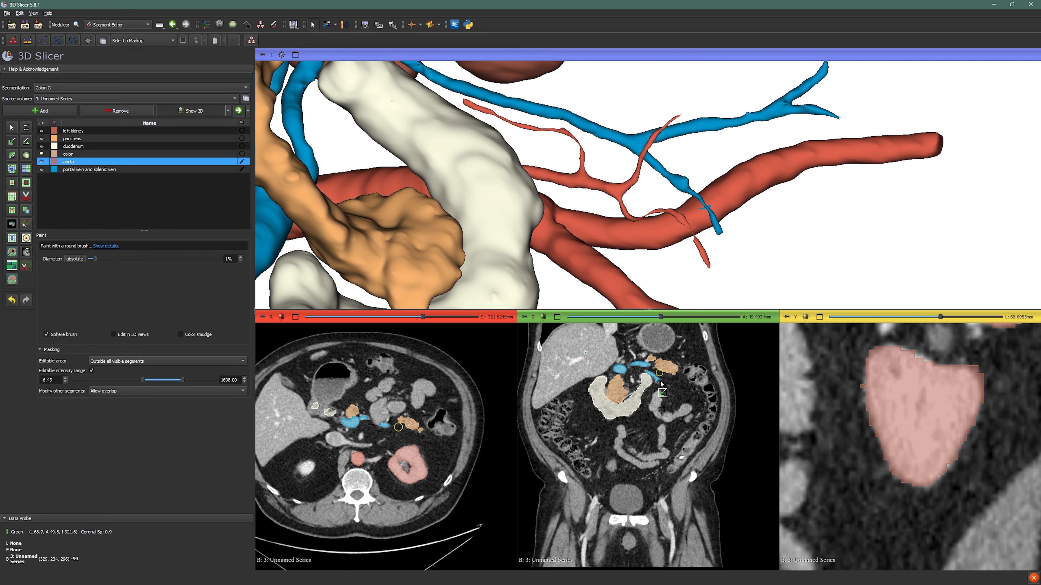
pyautogui.scroll(-2, 573, 236)
pyautogui.moveTo(573, 235)
pyautogui.mouseDown()
pyautogui.moveTo(573, 161)
pyautogui.moveTo(572, 246)
pyautogui.moveTo(542, 231)
pyautogui.moveTo(574, 225)
pyautogui.moveTo(568, 280)
pyautogui.moveTo(570, 253)
pyautogui.mouseUp()
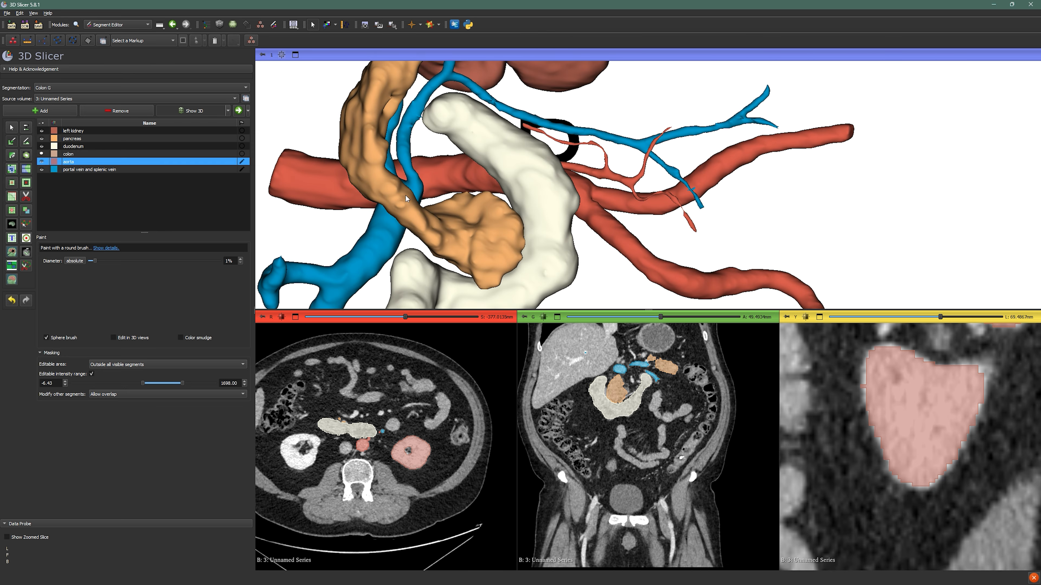
# Step: Make the portal vein and splenic vein the active segment and raise its lower masking intensity threshold to 109.37
pyautogui.press('shift')
pyautogui.keyDown('shift'); pyautogui.scroll(3, 354, 424); pyautogui.keyUp('shift')
pyautogui.keyDown('ctrl'); pyautogui.scroll(3, 618, 376); pyautogui.keyUp('ctrl')
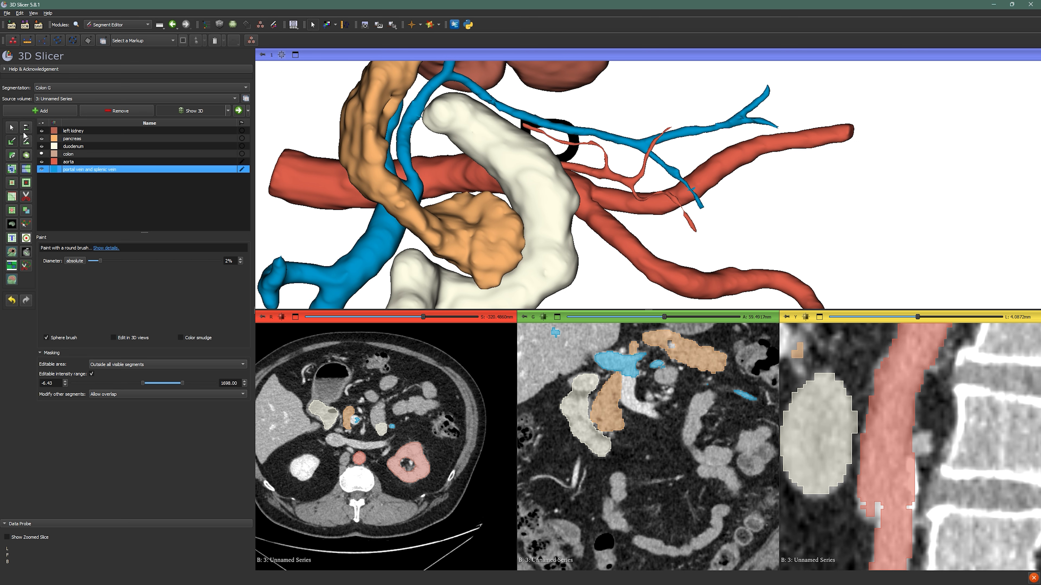
pyautogui.moveTo(146, 282); pyautogui.dragTo(147, 283)
pyautogui.click(160, 321)
# Step: Paint the large mesenteric vein trunk beside the pancreas with a 4% brush and extend it into two branches on the coronal slices
pyautogui.press('shift')
pyautogui.keyDown('shift'); pyautogui.scroll(2, 626, 386); pyautogui.keyUp('shift')
pyautogui.keyDown('shift'); pyautogui.scroll(-2, 614, 369); pyautogui.keyUp('shift')
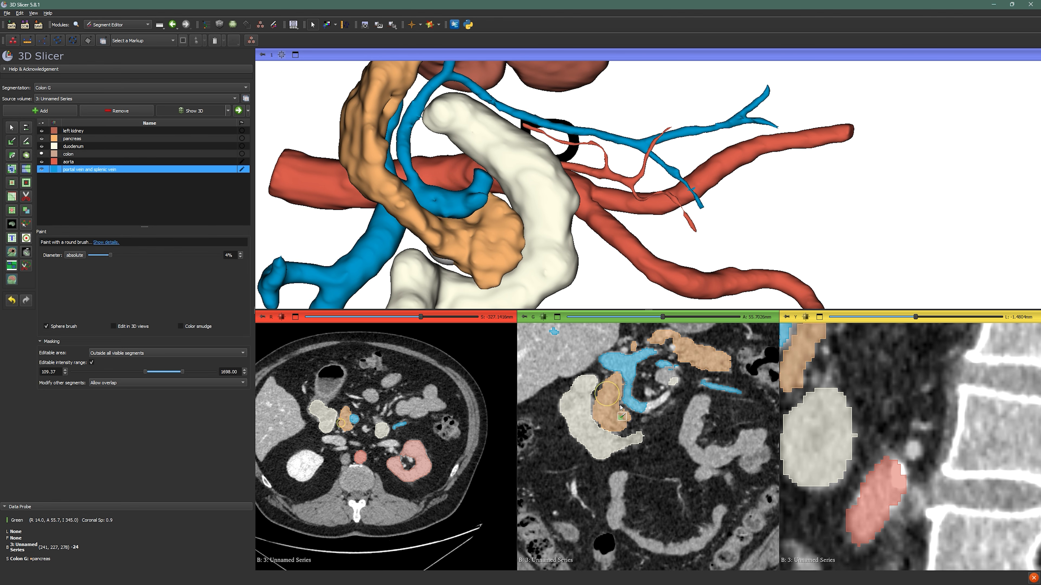
pyautogui.moveTo(644, 408)
pyautogui.mouseDown()
pyautogui.moveTo(666, 395)
pyautogui.moveTo(654, 416)
pyautogui.mouseUp()
pyautogui.scroll(7, 610, 423)
pyautogui.scroll(7, 651, 418)
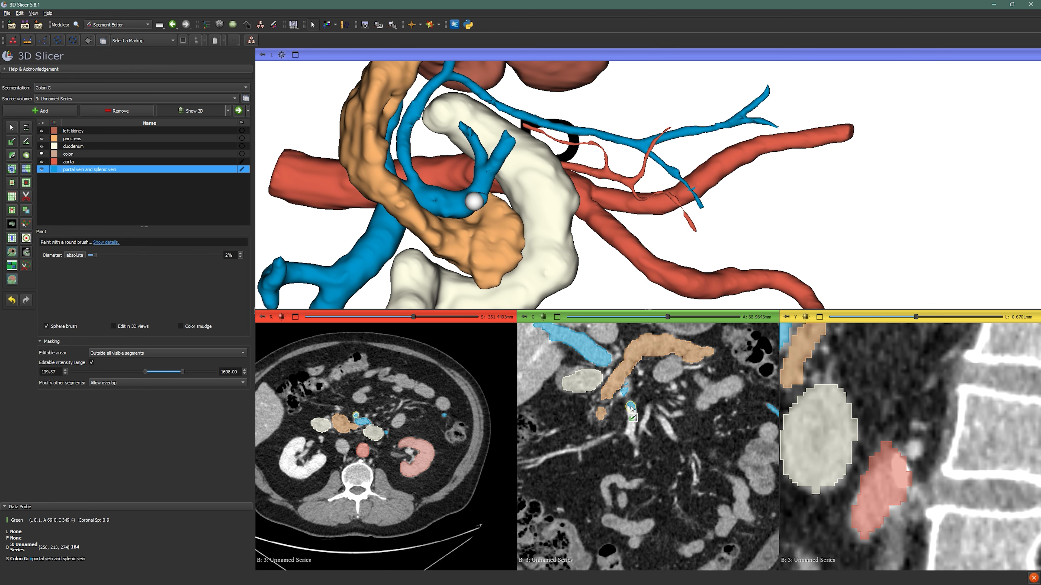
# Step: Paint the downward branch of the mesenteric vein trunk with a 2% brush on the coronal slices
pyautogui.moveTo(630, 435); pyautogui.dragTo(632, 433)
pyautogui.scroll(-3, 634, 427)
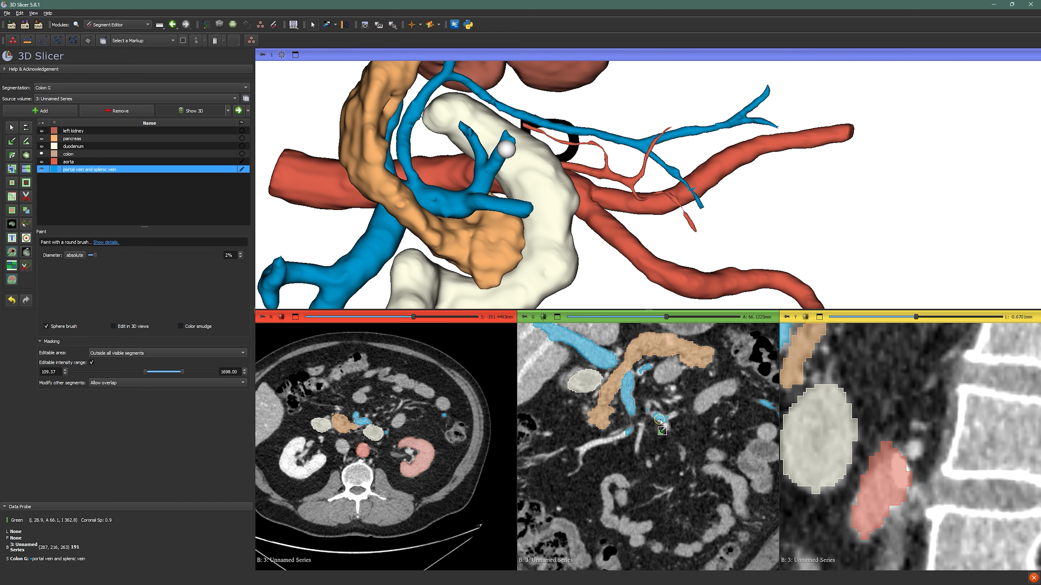
pyautogui.scroll(-1, 558, 255)
# Step: Enlarge the 3D view, show the colon segment again and orient the whole model to a frontal view
pyautogui.moveTo(558, 255); pyautogui.dragTo(574, 206)
pyautogui.doubleClick(578, 204)
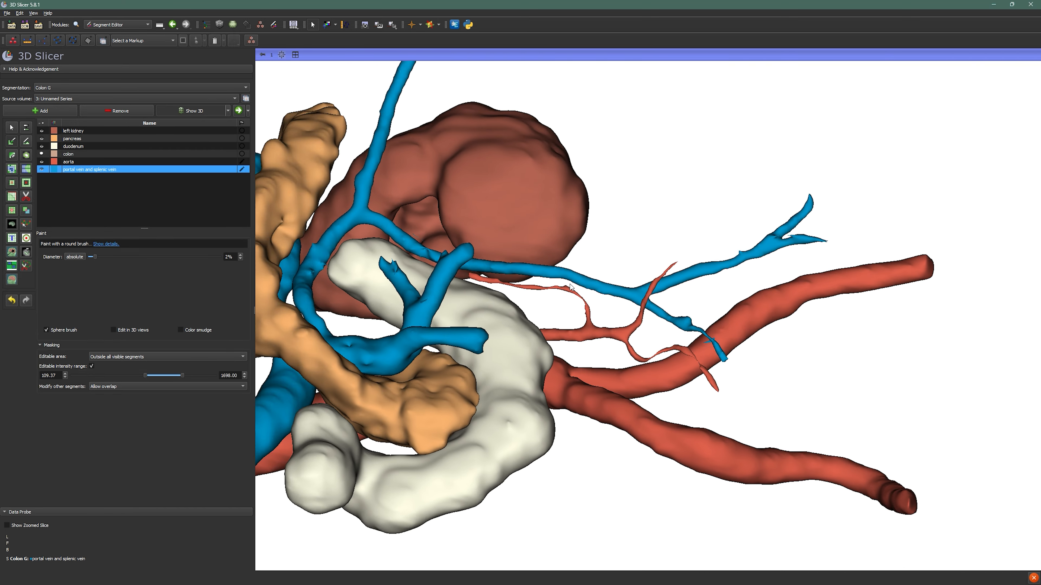
pyautogui.moveTo(578, 308)
pyautogui.mouseDown()
pyautogui.moveTo(414, 340)
pyautogui.moveTo(464, 337)
pyautogui.mouseUp()
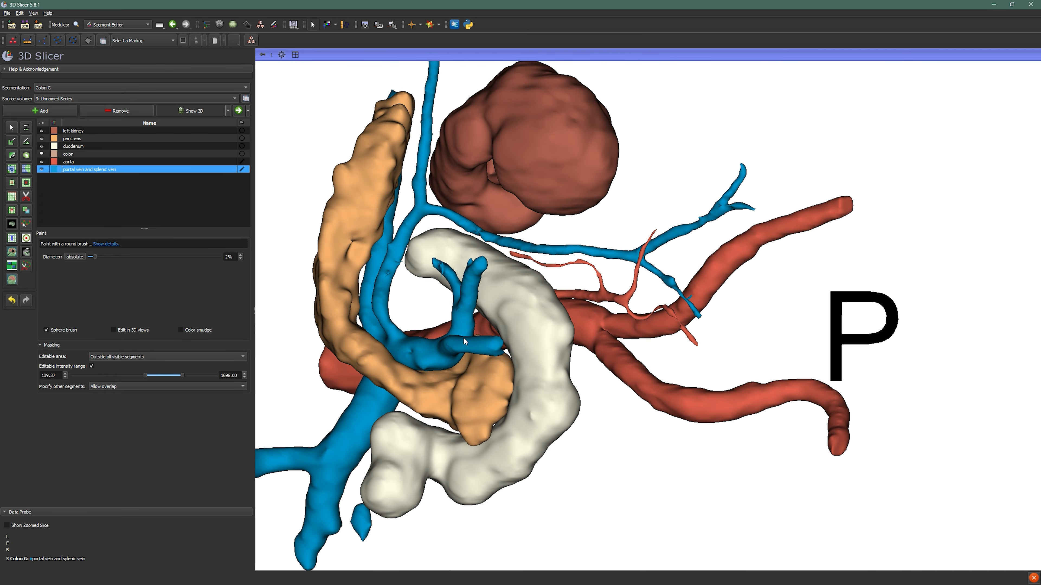
pyautogui.click(40, 154)
pyautogui.scroll(-6, 528, 250)
pyautogui.moveTo(528, 251); pyautogui.dragTo(566, 372)
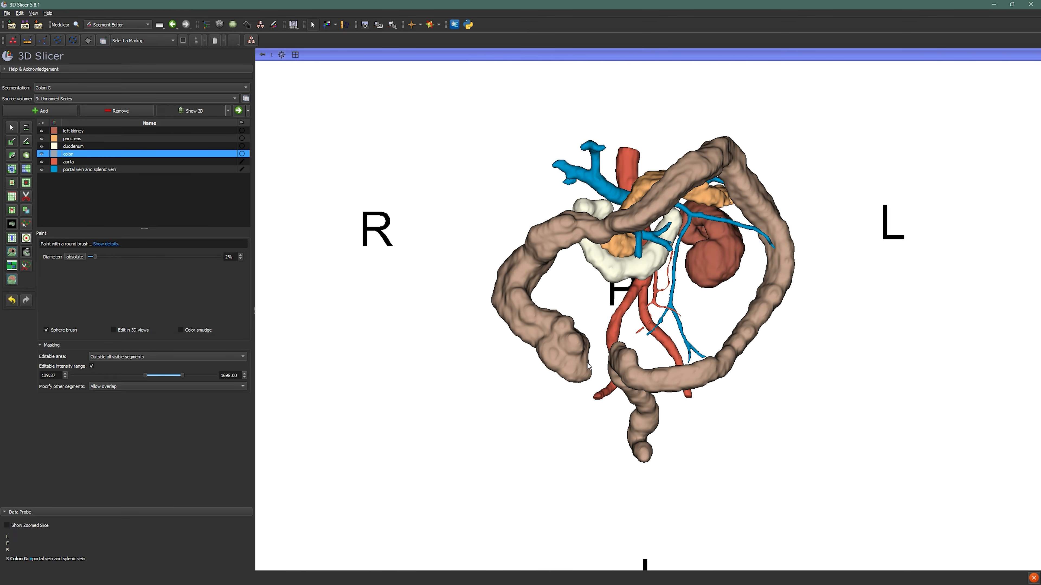
# Step: Examine the mesenteric arteries and veins relative to the duodenum, left kidney and colon in the enlarged 3D view
pyautogui.scroll(10, 565, 372)
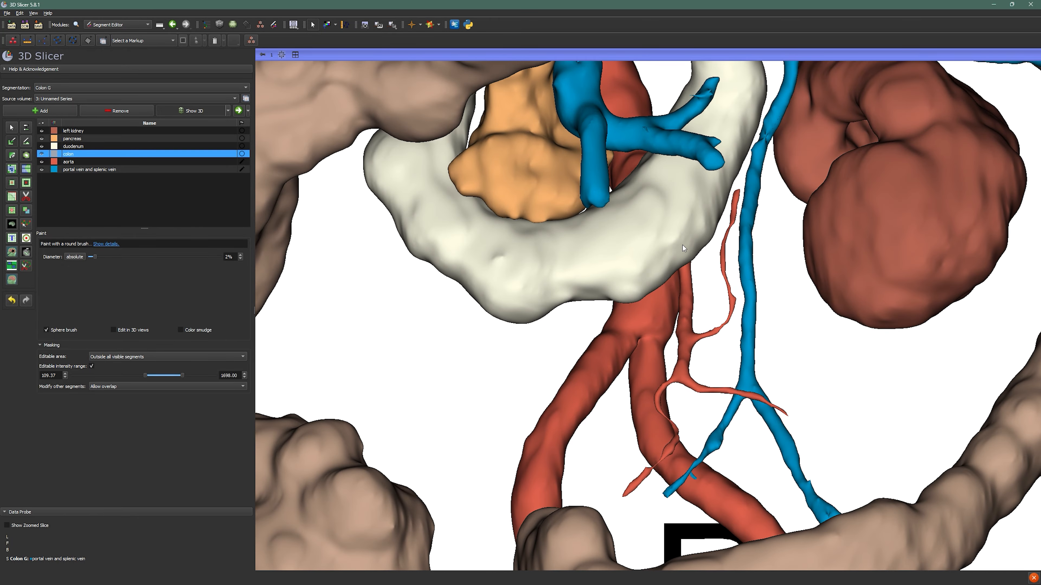
pyautogui.scroll(-5, 581, 299)
pyautogui.scroll(7, 740, 264)
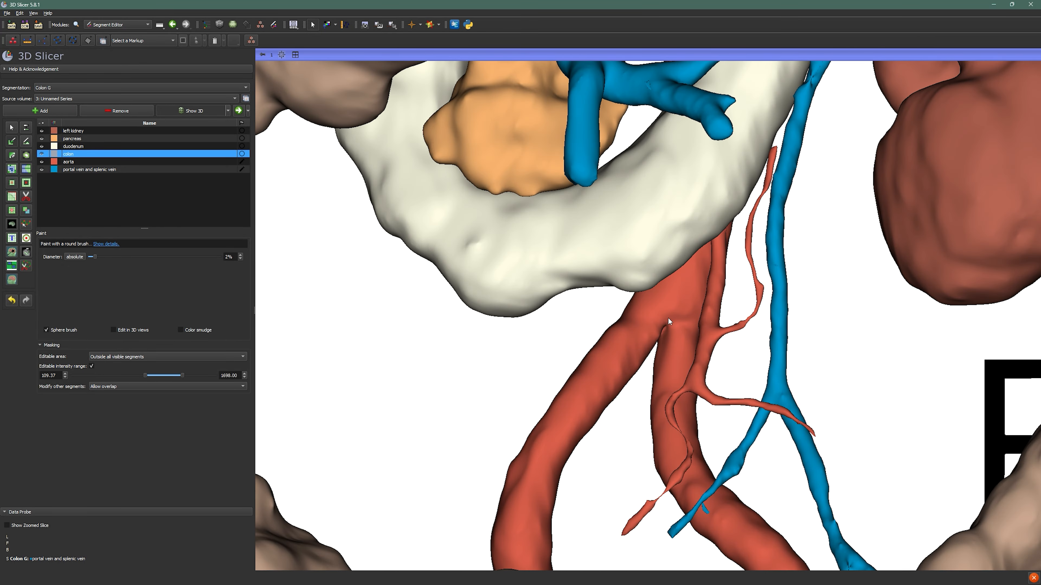
pyautogui.scroll(-8, 739, 264)
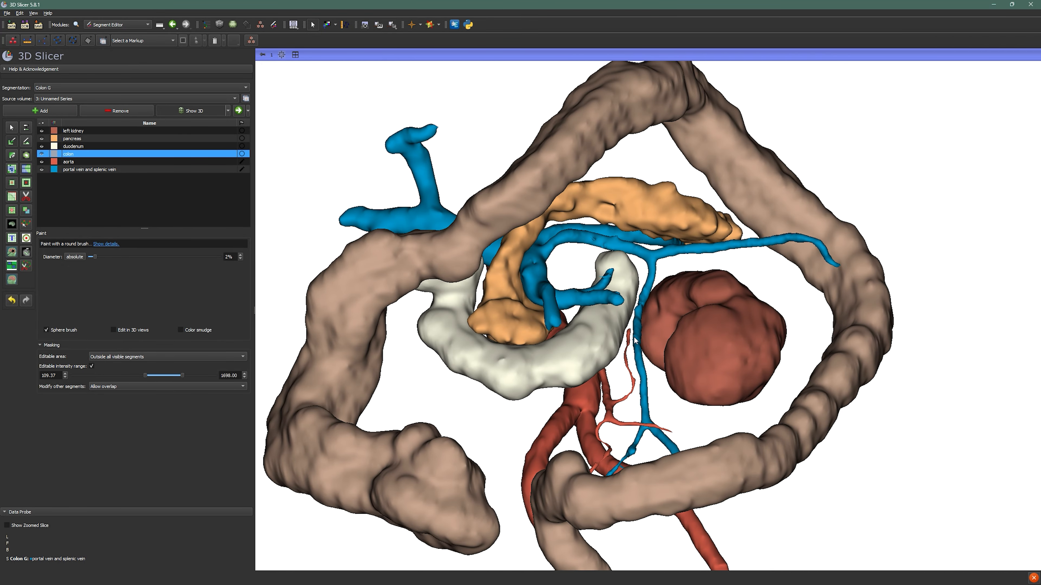
pyautogui.moveTo(631, 295)
pyautogui.mouseDown()
pyautogui.moveTo(613, 382)
pyautogui.moveTo(623, 387)
pyautogui.mouseUp()
pyautogui.scroll(3, 639, 312)
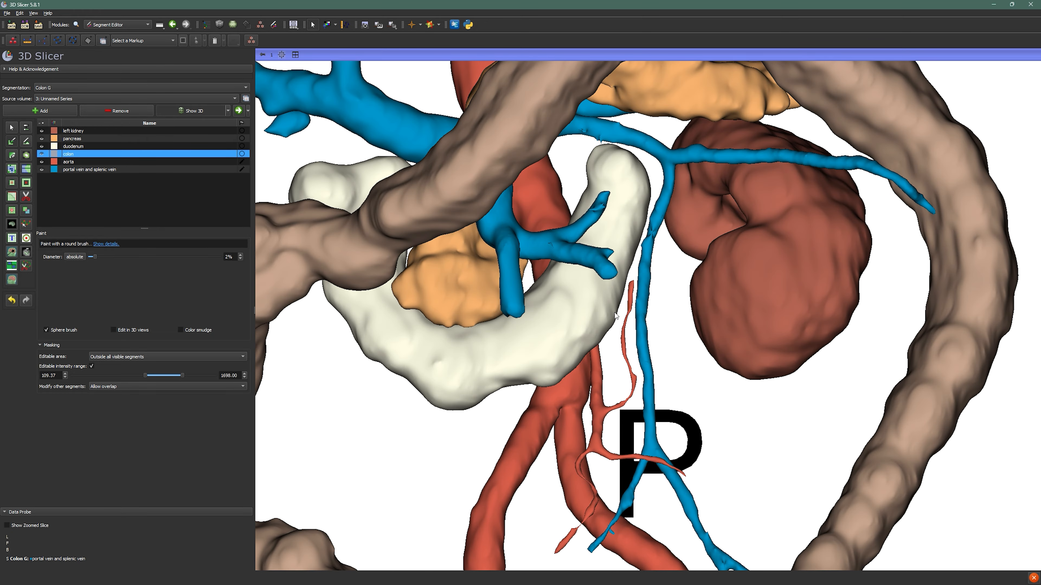
pyautogui.moveTo(651, 268); pyautogui.dragTo(618, 359, button='middle')
# Step: Restore the slice views, select the duodenum segment and restrict painting to intensities from 48.42 to 1698
pyautogui.doubleClick(601, 263)
pyautogui.press('shift')
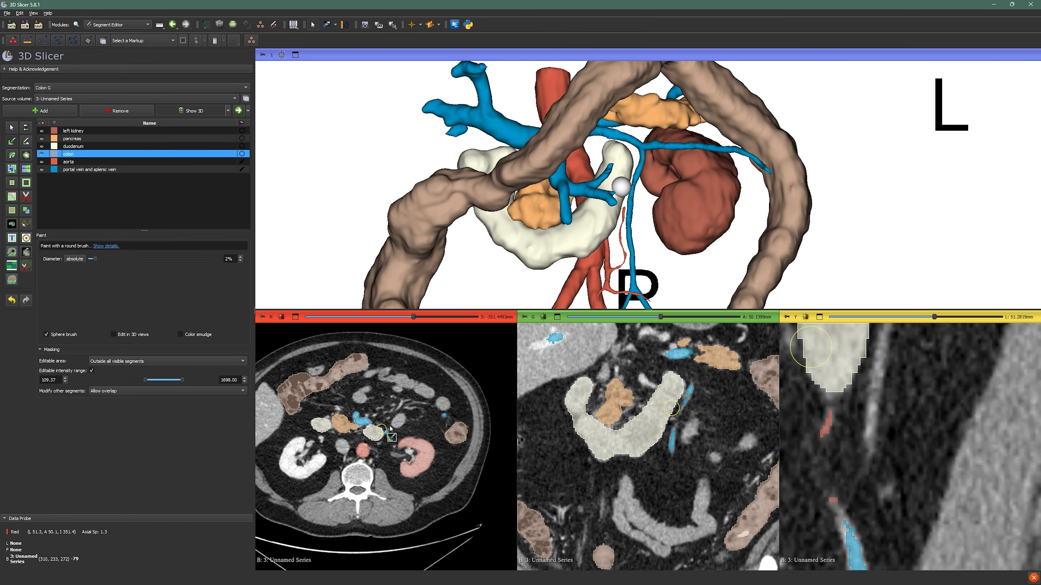
pyautogui.press('shift')
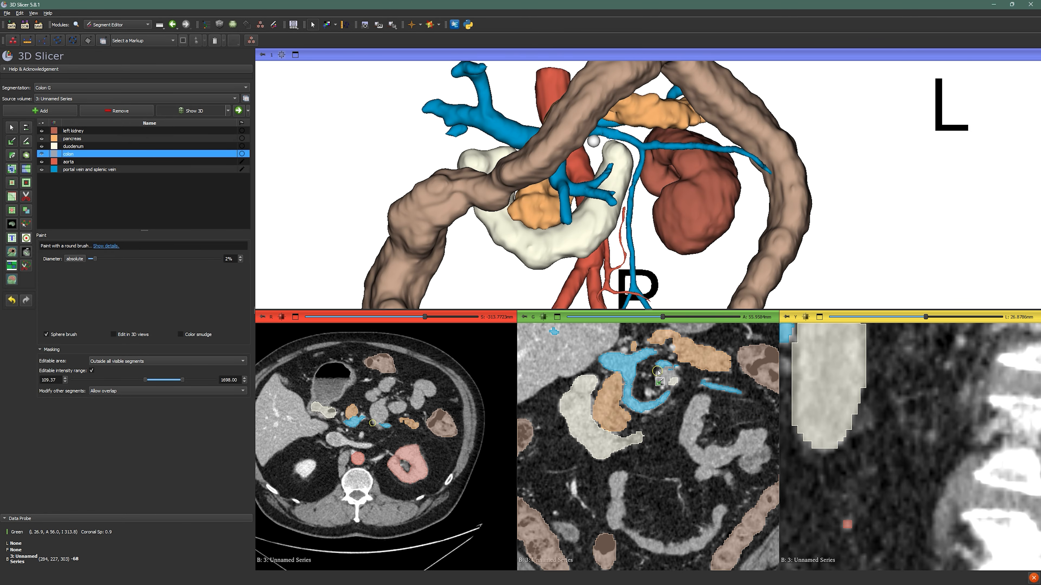
pyautogui.keyDown('ctrl'); pyautogui.scroll(3, 400, 417); pyautogui.keyUp('ctrl')
pyautogui.keyDown('shift'); pyautogui.scroll(2, 363, 413); pyautogui.keyUp('shift')
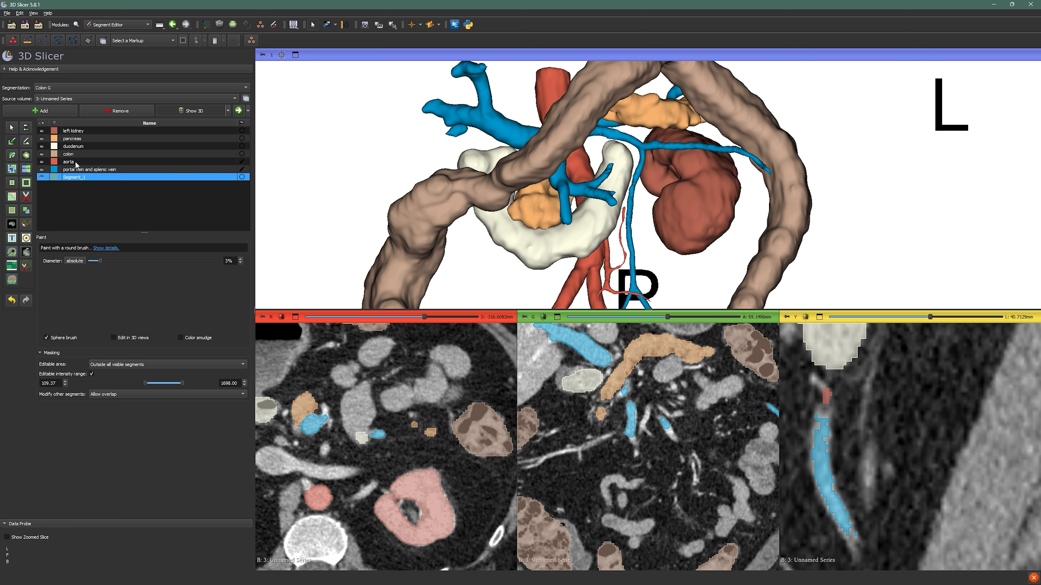
pyautogui.click(26, 128)
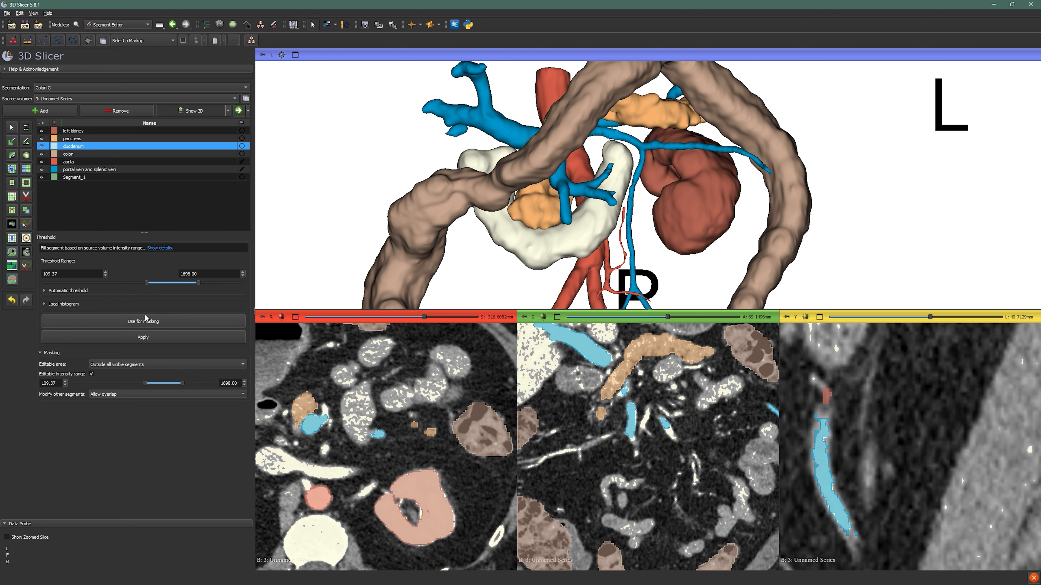
pyautogui.moveTo(145, 283); pyautogui.dragTo(142, 283)
pyautogui.click(162, 321)
pyautogui.keyDown('shift'); pyautogui.scroll(4, 357, 425); pyautogui.keyUp('shift')
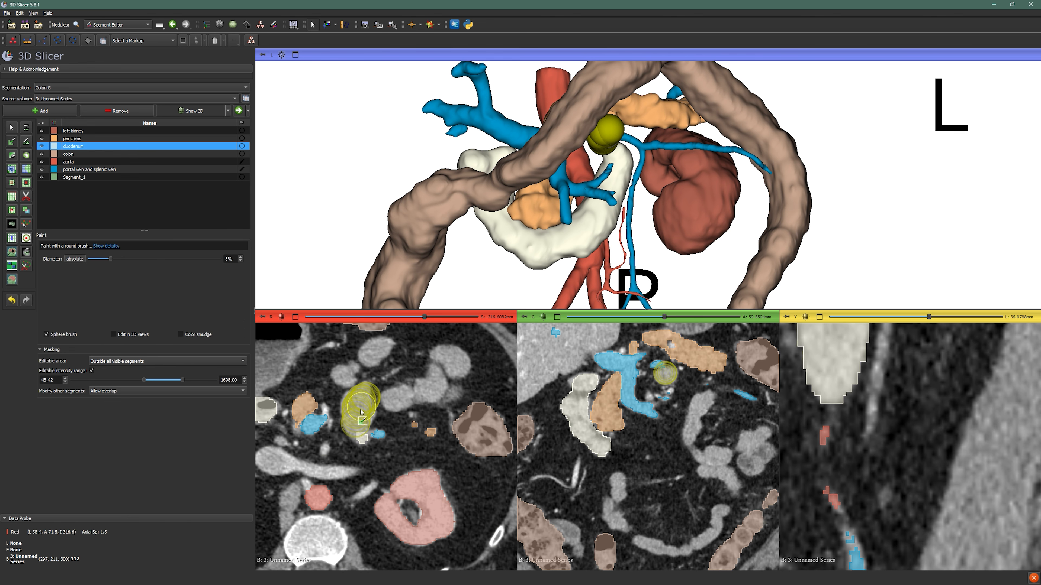
# Step: Paint the continuation of the duodenum's upper left end with a 5% sphere brush on the axial and coronal slices
pyautogui.moveTo(361, 412); pyautogui.dragTo(362, 413)
pyautogui.scroll(-2, 367, 426)
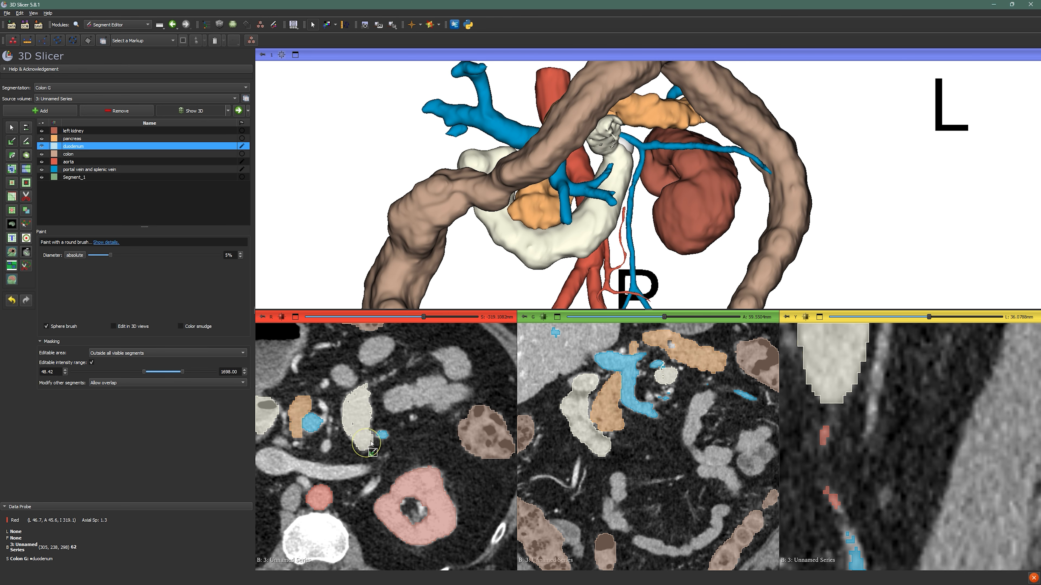
pyautogui.scroll(8, 370, 443)
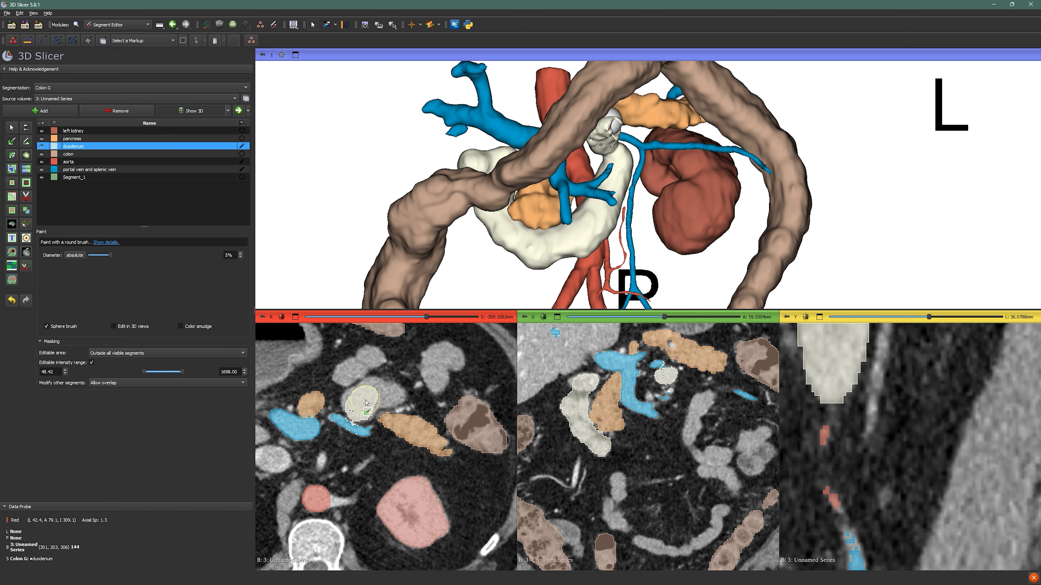
pyautogui.scroll(20, 663, 371)
pyautogui.moveTo(663, 371); pyautogui.dragTo(670, 366)
pyautogui.moveTo(657, 222)
pyautogui.mouseDown()
pyautogui.moveTo(561, 224)
pyautogui.moveTo(655, 266)
pyautogui.moveTo(662, 241)
pyautogui.mouseUp()
pyautogui.scroll(3, 677, 377)
pyautogui.scroll(8, 678, 377)
pyautogui.press('shift')
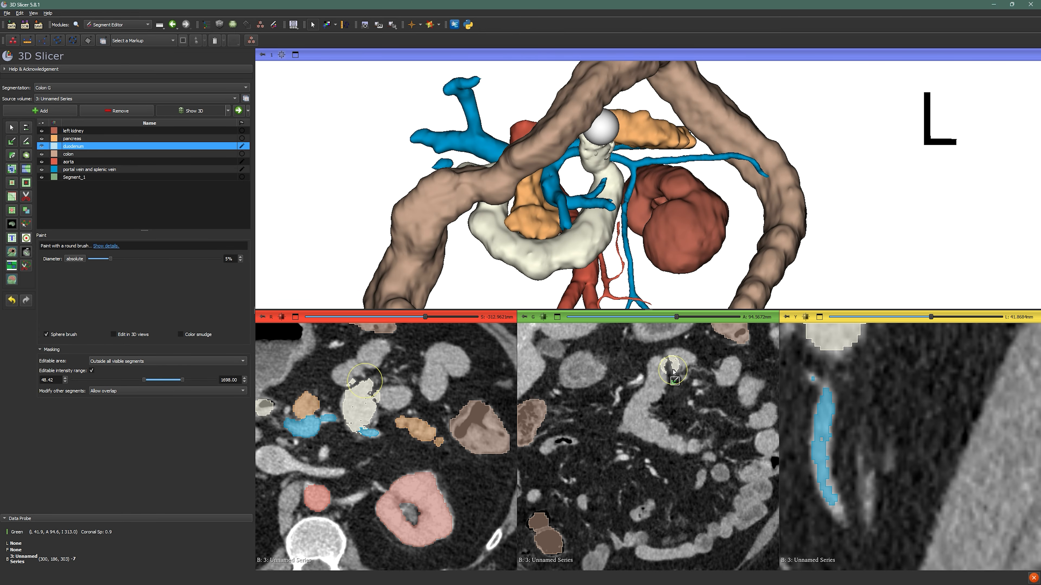
pyautogui.press('shift')
pyautogui.click(379, 391)
# Step: Examine the mesenteric arteries and veins beside the duodenum and aortic bifurcation in the enlarged 3D view
pyautogui.moveTo(607, 265)
pyautogui.mouseDown()
pyautogui.moveTo(518, 246)
pyautogui.moveTo(590, 246)
pyautogui.moveTo(508, 266)
pyautogui.moveTo(545, 280)
pyautogui.moveTo(639, 254)
pyautogui.moveTo(699, 288)
pyautogui.moveTo(622, 302)
pyautogui.moveTo(584, 191)
pyautogui.moveTo(495, 119)
pyautogui.moveTo(554, 294)
pyautogui.moveTo(574, 259)
pyautogui.moveTo(430, 362)
pyautogui.moveTo(313, 285)
pyautogui.moveTo(463, 236)
pyautogui.moveTo(435, 170)
pyautogui.mouseUp()
pyautogui.scroll(4, 572, 270)
pyautogui.doubleClick(520, 198)
pyautogui.moveTo(462, 236); pyautogui.dragTo(412, 196)
pyautogui.scroll(3, 413, 197)
pyautogui.moveTo(385, 157); pyautogui.dragTo(780, 289)
pyautogui.moveTo(834, 270); pyautogui.dragTo(533, 315)
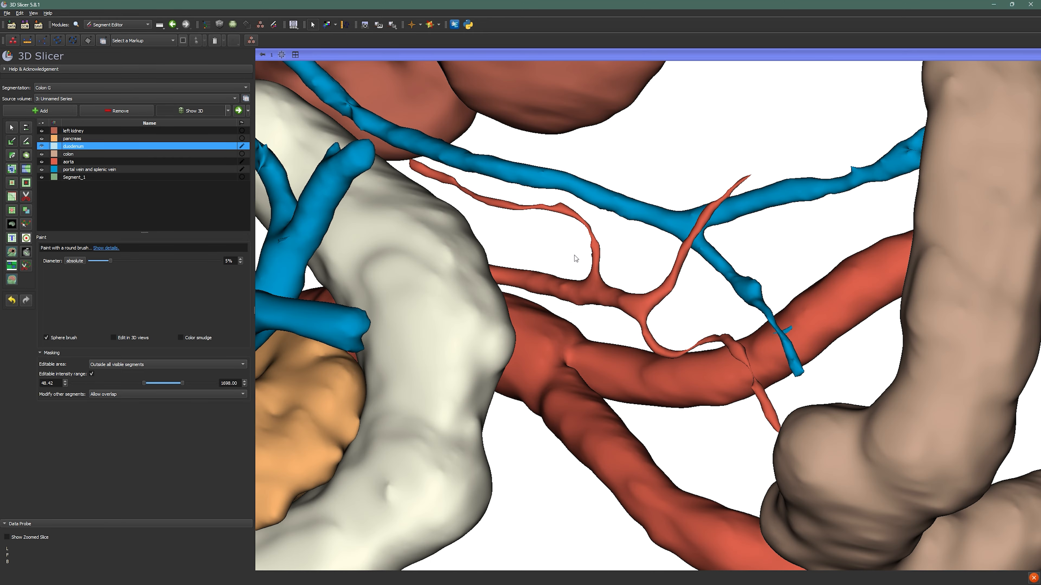
pyautogui.moveTo(495, 295); pyautogui.dragTo(544, 302)
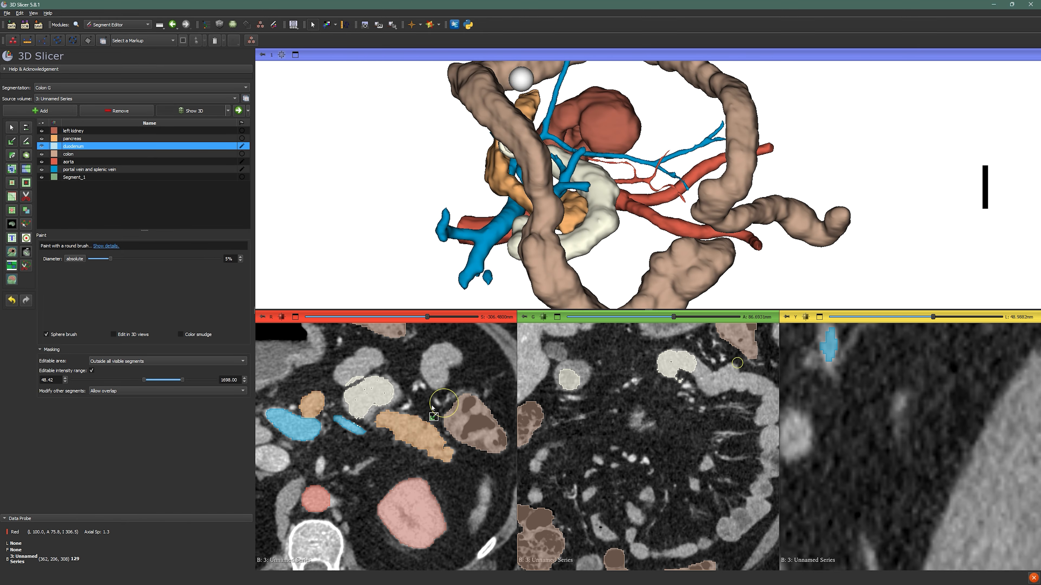
# Step: Hide the colon segment and locate the bright metal clip in the left lower colon on all three slice views
pyautogui.keyDown('ctrl'); pyautogui.scroll(-5, 373, 412); pyautogui.keyUp('ctrl')
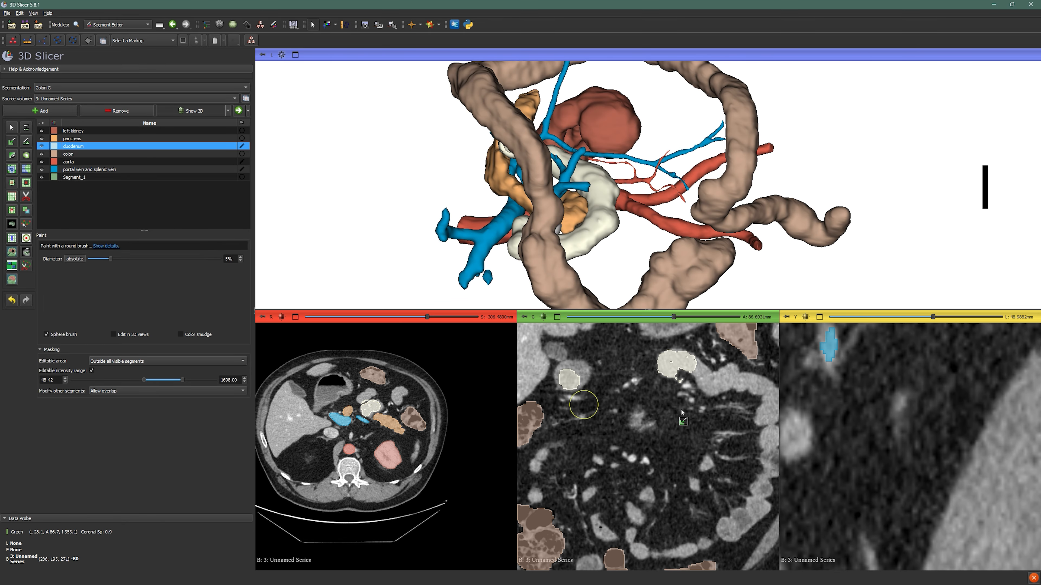
pyautogui.keyDown('ctrl'); pyautogui.scroll(-4, 711, 404); pyautogui.keyUp('ctrl')
pyautogui.press('shift')
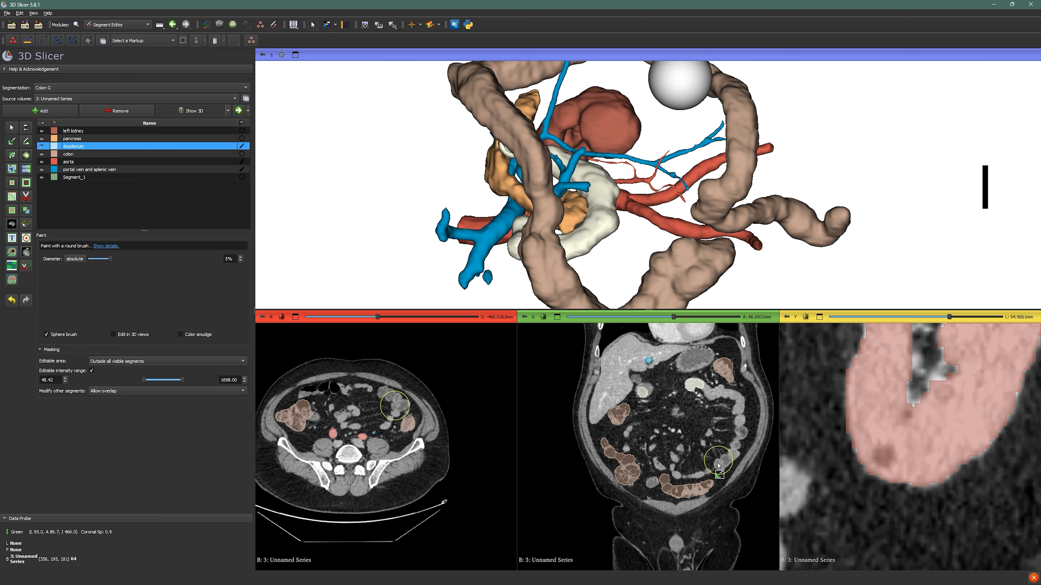
pyautogui.click(42, 154)
pyautogui.keyDown('ctrl'); pyautogui.scroll(5, 402, 426); pyautogui.keyUp('ctrl')
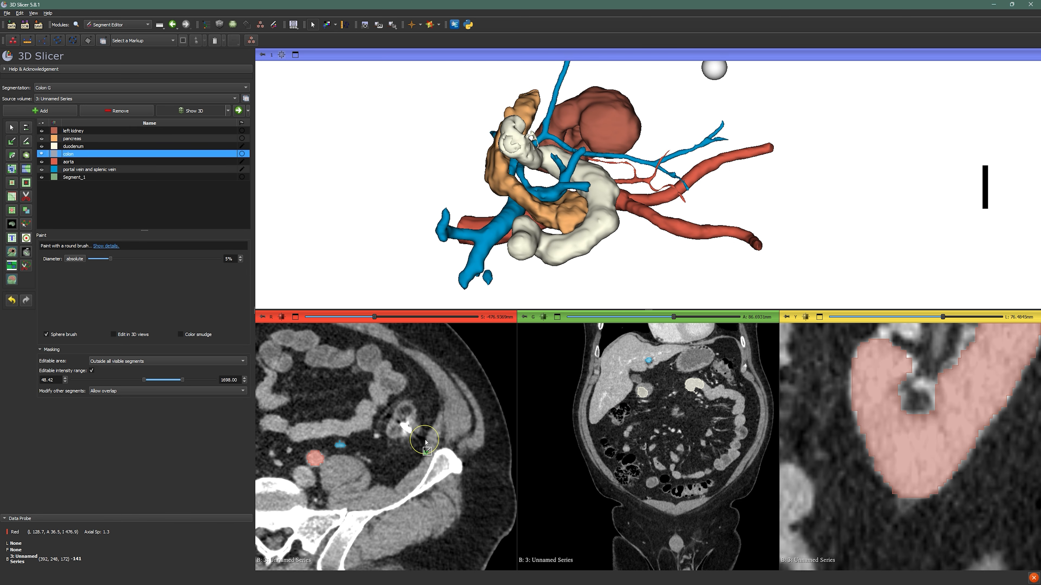
pyautogui.keyDown('ctrl'); pyautogui.scroll(2, 671, 473); pyautogui.keyUp('ctrl')
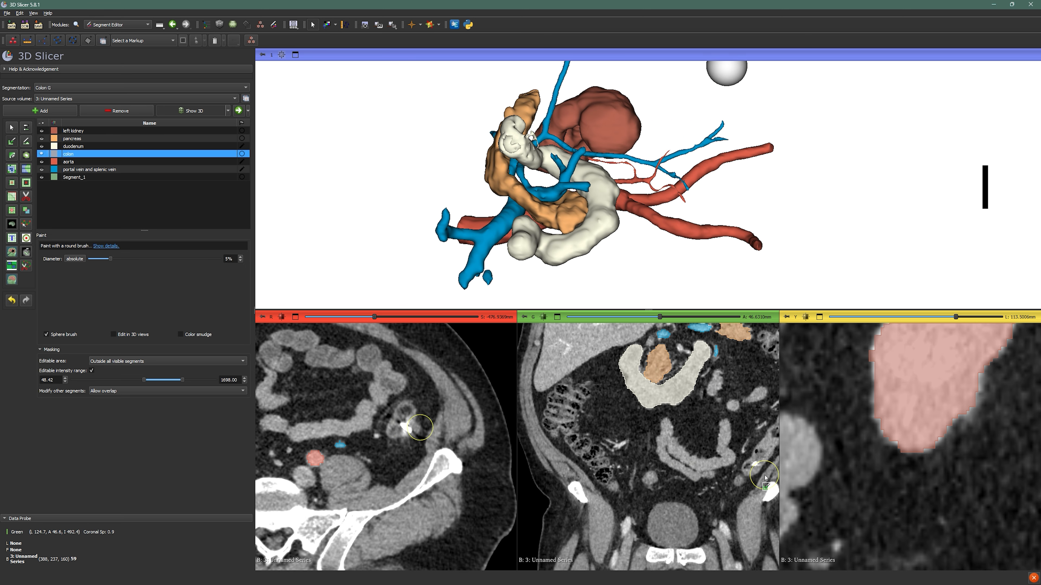
pyautogui.moveTo(765, 467); pyautogui.dragTo(675, 468, button='middle')
pyautogui.keyDown('ctrl'); pyautogui.scroll(-7, 851, 456); pyautogui.keyUp('ctrl')
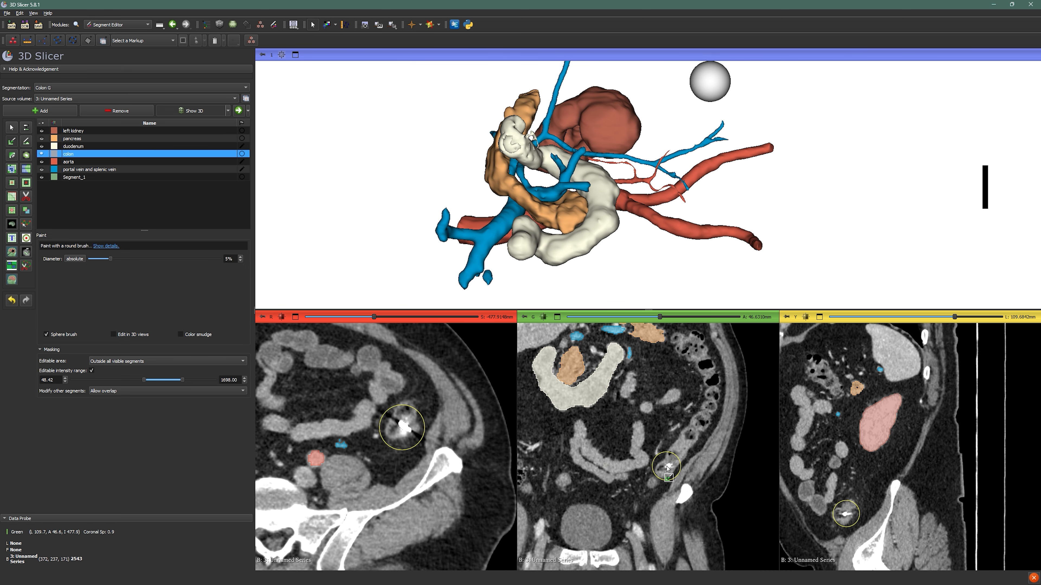
pyautogui.keyDown('ctrl'); pyautogui.scroll(5, 827, 546); pyautogui.keyUp('ctrl')
pyautogui.moveTo(868, 501); pyautogui.dragTo(922, 480, button='middle')
pyautogui.keyDown('ctrl'); pyautogui.scroll(-5, 922, 481); pyautogui.keyUp('ctrl')
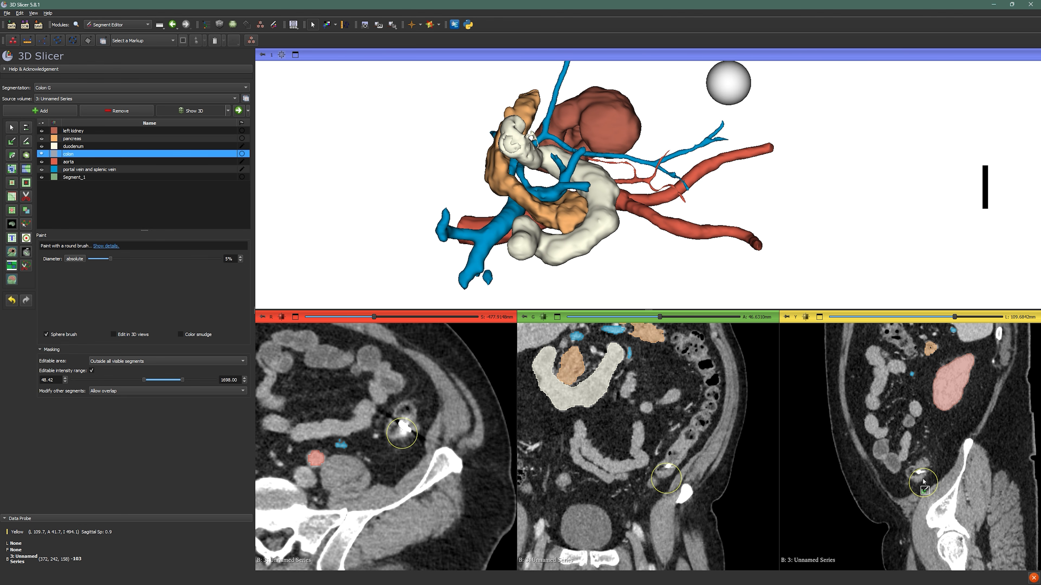
pyautogui.keyDown('ctrl'); pyautogui.scroll(1, 922, 482); pyautogui.keyUp('ctrl')
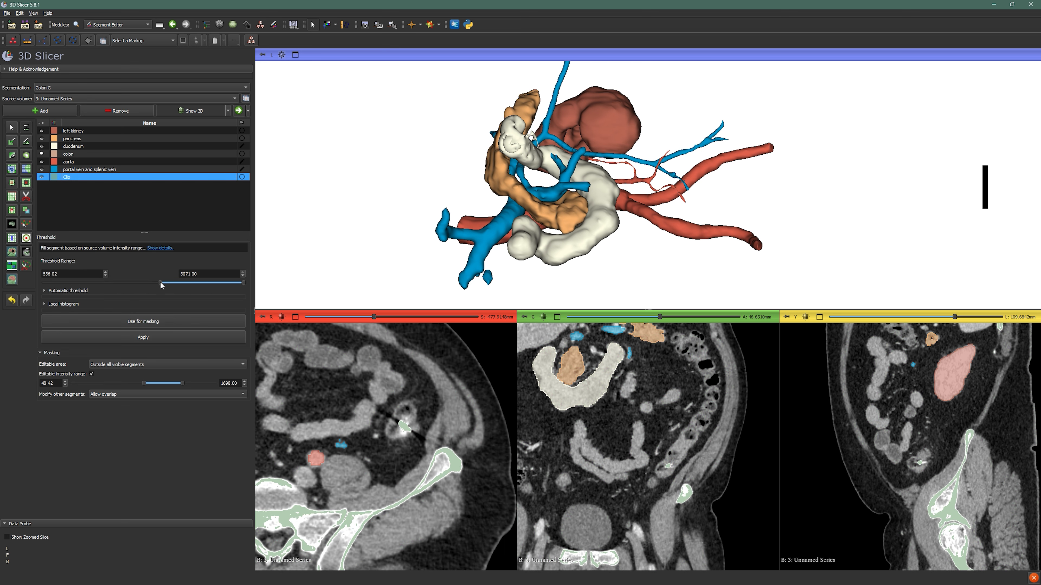
# Step: Paint the metal clip into the Clip segment with a 6% brush, masked to intensities from 560.40 to 3071
pyautogui.click(160, 321)
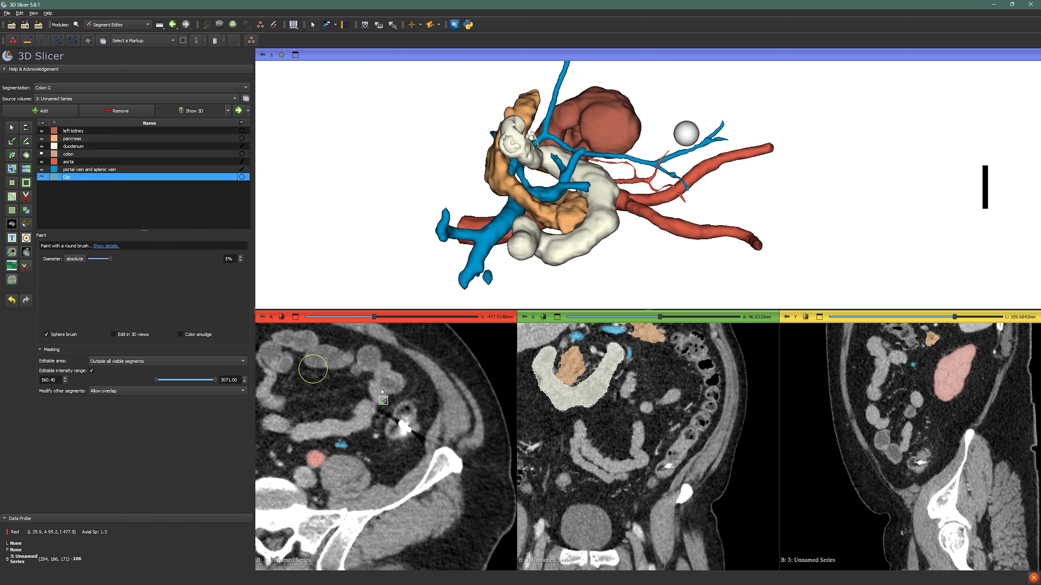
pyautogui.moveTo(635, 257); pyautogui.dragTo(740, 183)
pyautogui.scroll(2, 739, 188)
pyautogui.moveTo(738, 192); pyautogui.dragTo(602, 212, button='middle')
pyautogui.moveTo(601, 212); pyautogui.dragTo(691, 219)
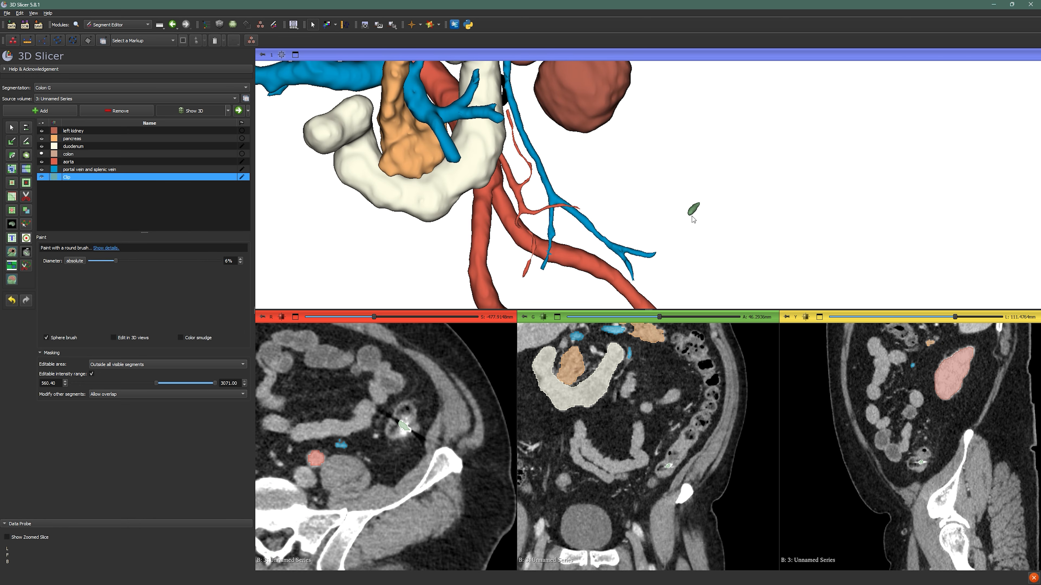
# Step: Change the color of the Clip segment to black
pyautogui.doubleClick(54, 177)
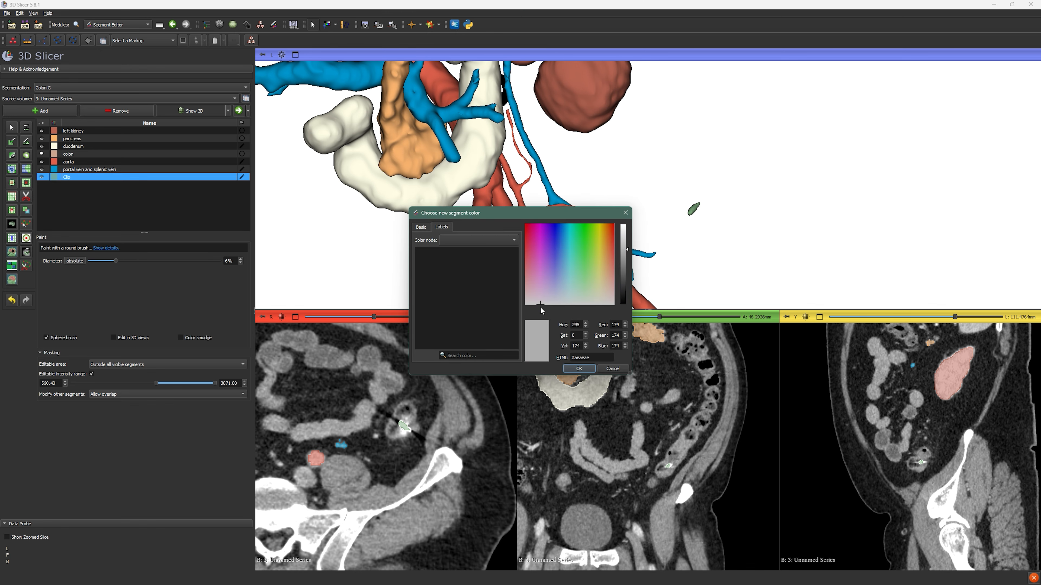
pyautogui.click(575, 369)
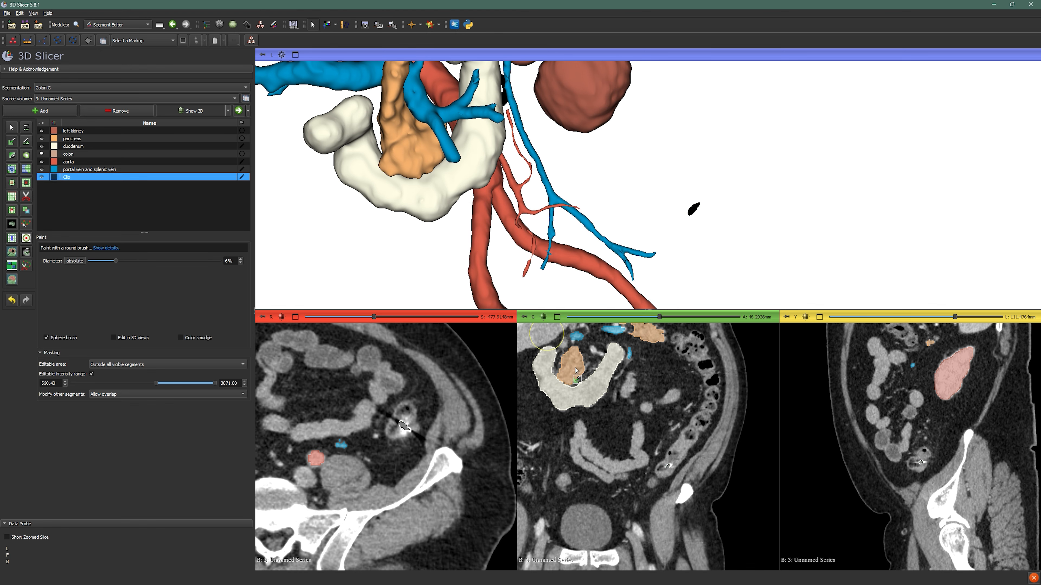
pyautogui.moveTo(611, 250); pyautogui.dragTo(572, 245)
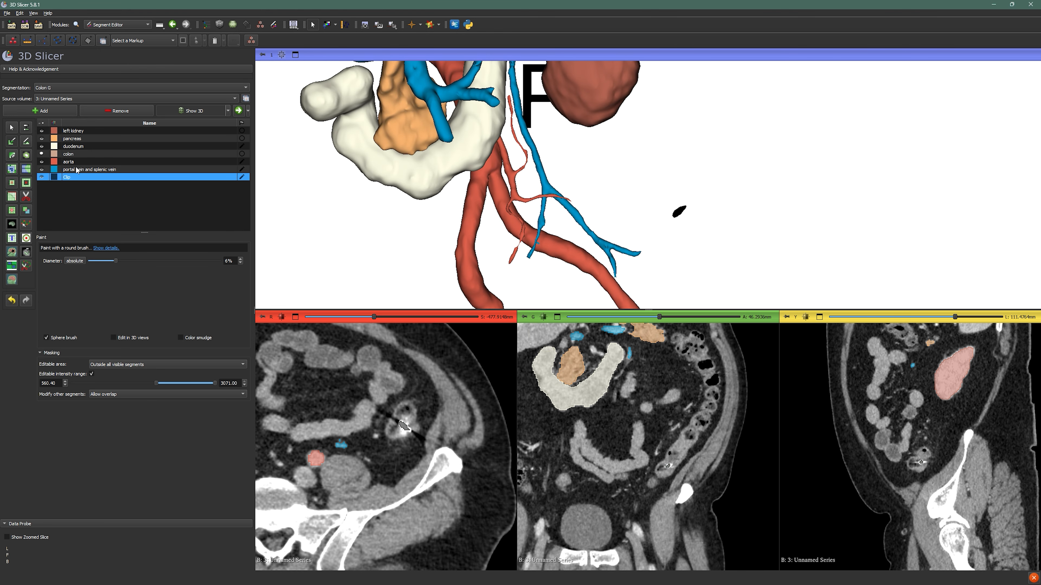
# Step: Show the colon segment again and set its opacity to 0.40 so the clip can be seen through its wall
pyautogui.click(46, 154)
pyautogui.click(238, 110)
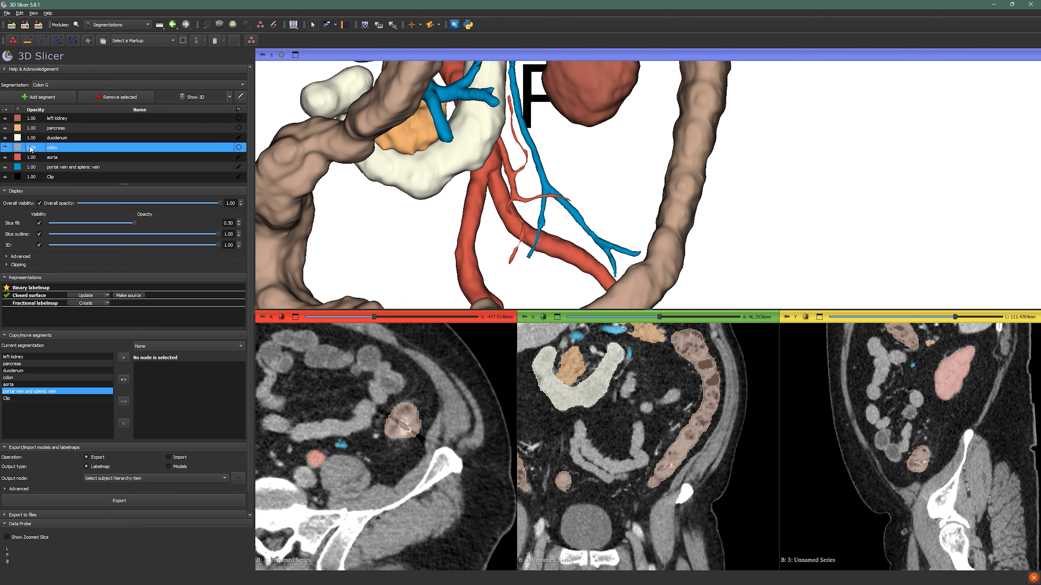
pyautogui.scroll(-5, 44, 152)
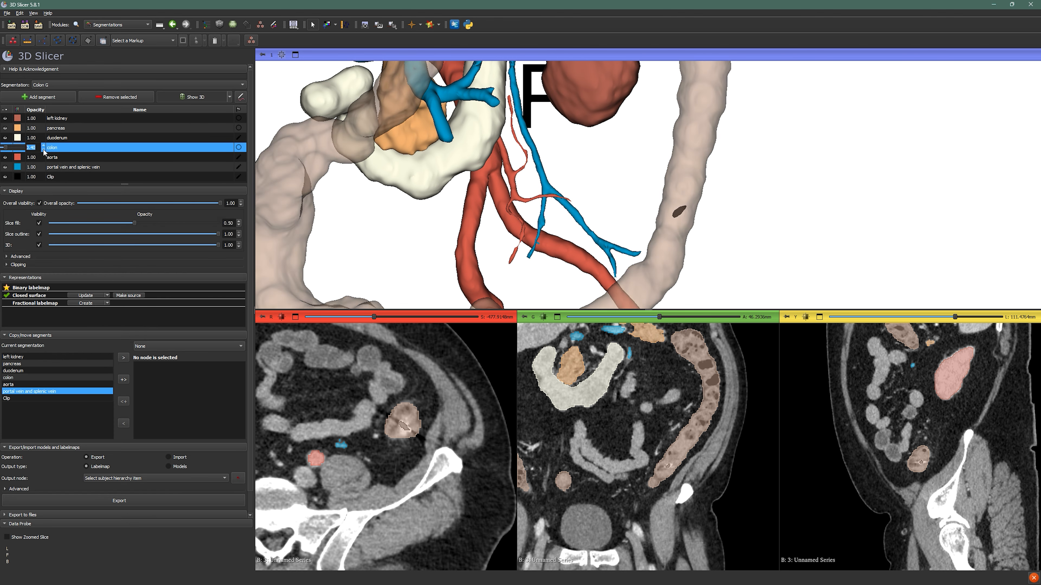
pyautogui.scroll(-3, 512, 174)
pyautogui.moveTo(396, 192)
pyautogui.mouseDown()
pyautogui.moveTo(672, 205)
pyautogui.moveTo(651, 187)
pyautogui.moveTo(494, 149)
pyautogui.moveTo(549, 221)
pyautogui.moveTo(486, 228)
pyautogui.mouseUp()
pyautogui.press('shift')
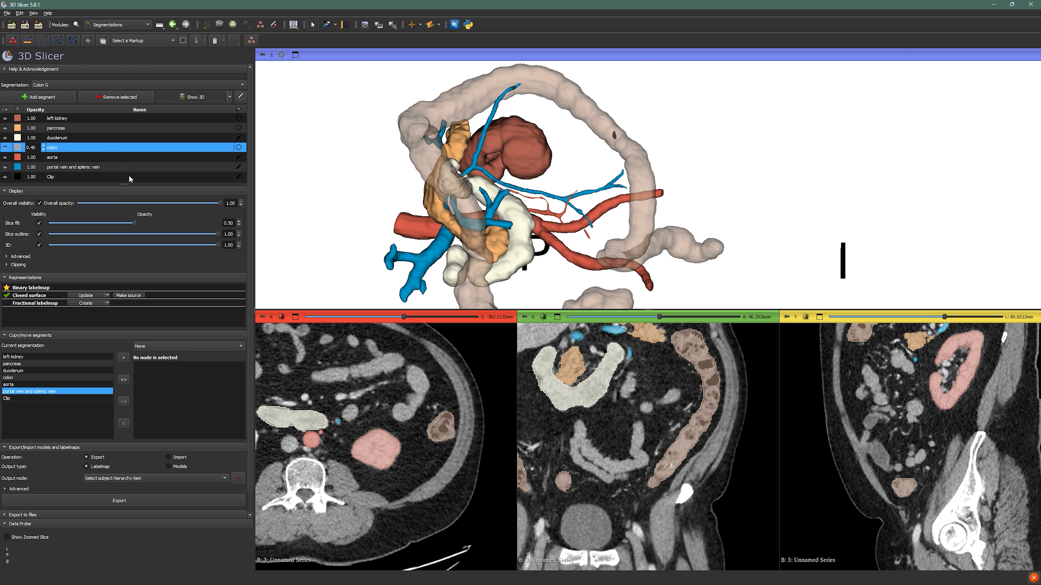
# Step: Add a new segment for the ureter and color it light yellow (#f1d691)
pyautogui.click(239, 97)
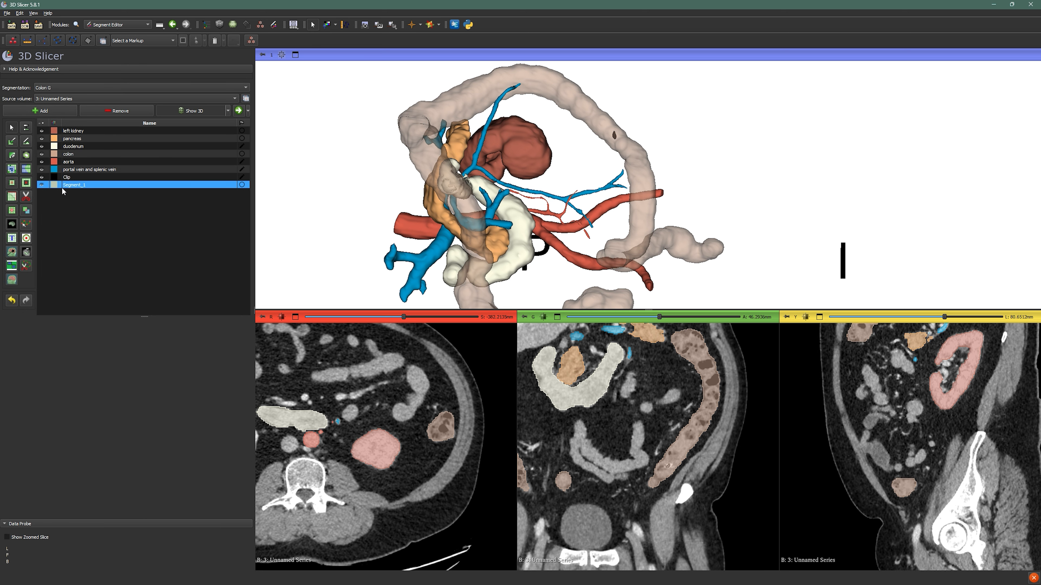
pyautogui.doubleClick(55, 185)
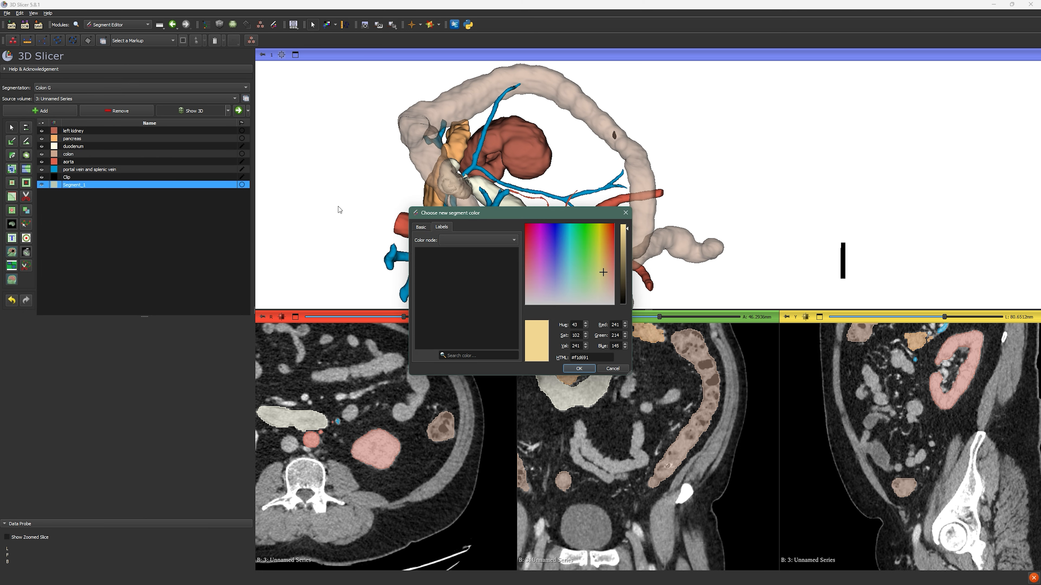
pyautogui.click(579, 369)
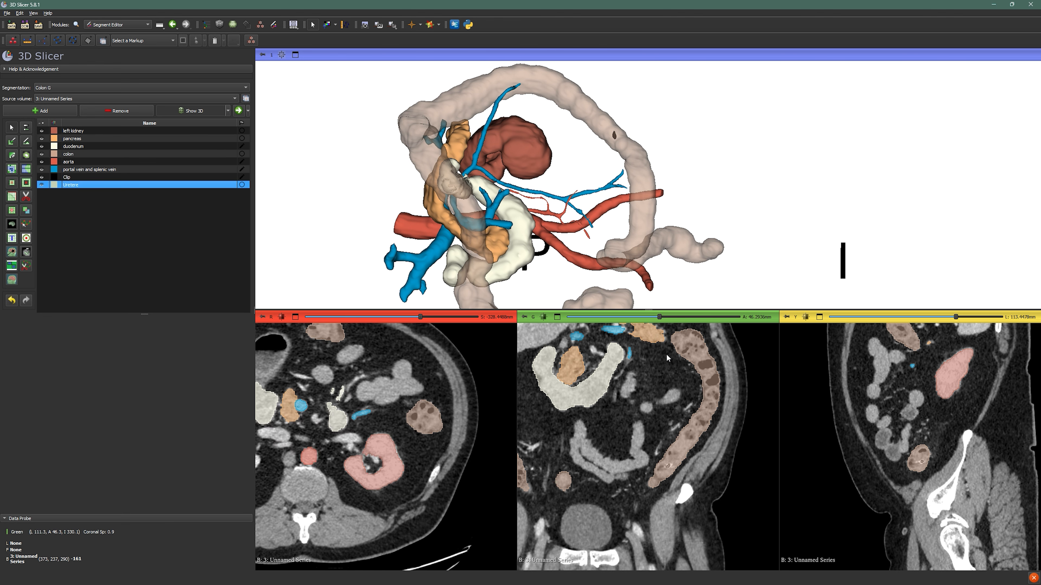
# Step: Bring the slices to the left renal pelvis and restrict painting in the ureter segment to intensities from -40.01 to 3071
pyautogui.moveTo(372, 455); pyautogui.dragTo(412, 423, button='middle')
pyautogui.keyDown('ctrl'); pyautogui.scroll(2, 411, 422); pyautogui.keyUp('ctrl')
pyautogui.scroll(-15, 411, 422)
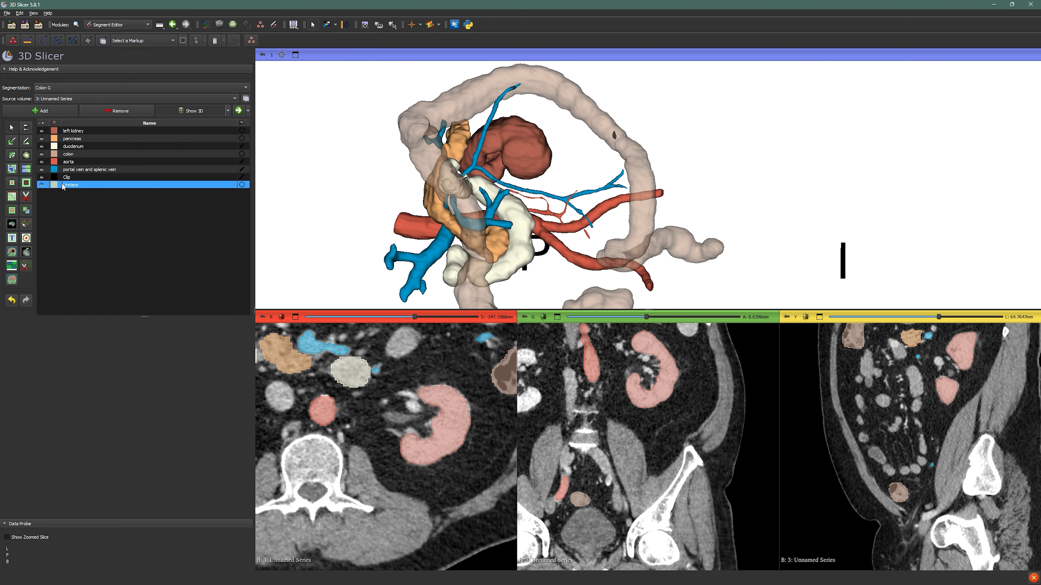
pyautogui.click(27, 128)
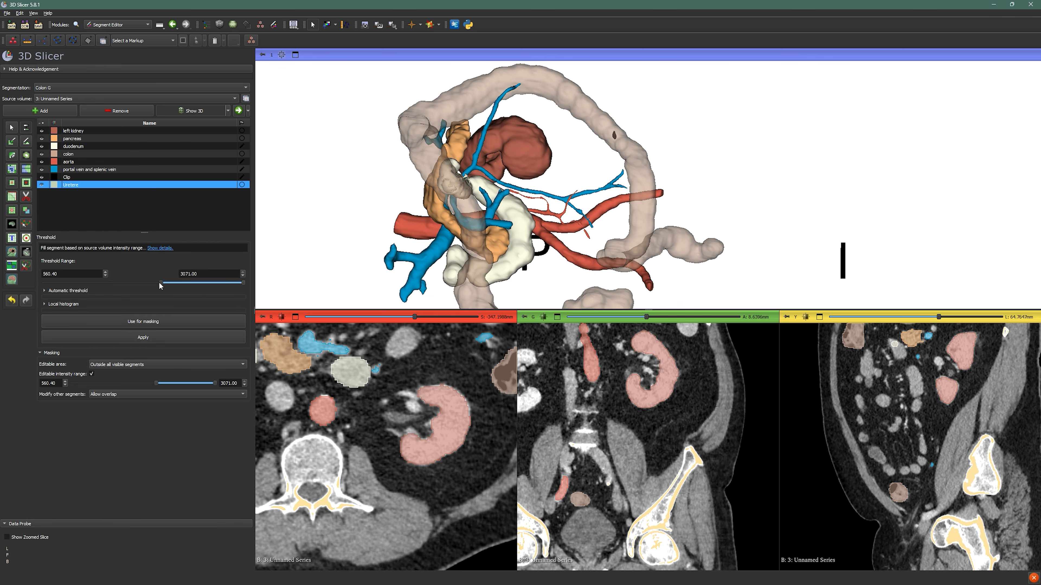
pyautogui.moveTo(147, 284); pyautogui.dragTo(142, 283)
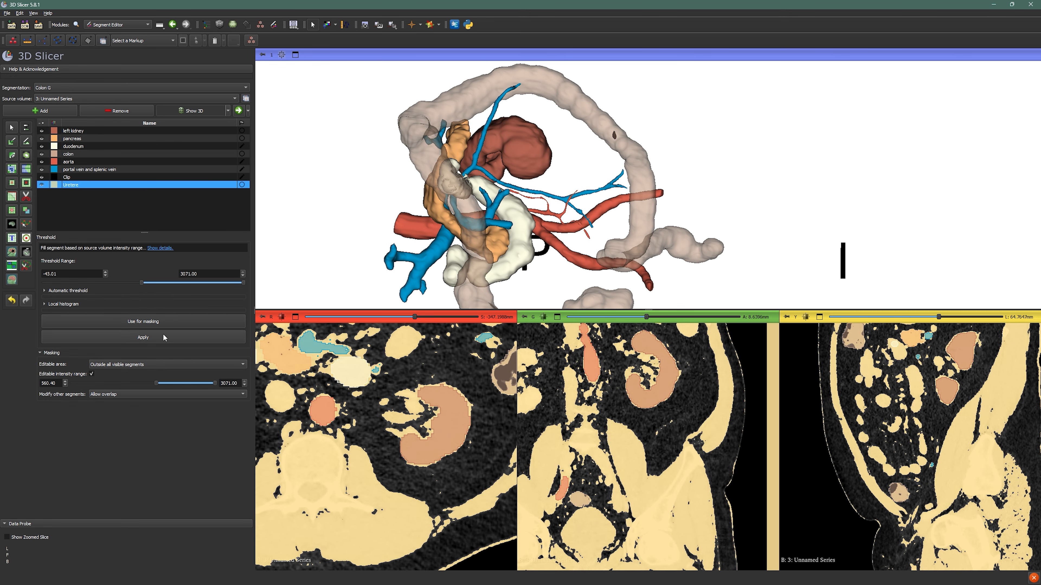
pyautogui.click(143, 321)
# Step: Paint the start of the ureter at the left renal pelvis with a 2% sphere brush
pyautogui.keyDown('shift'); pyautogui.scroll(-5, 392, 419); pyautogui.keyUp('shift')
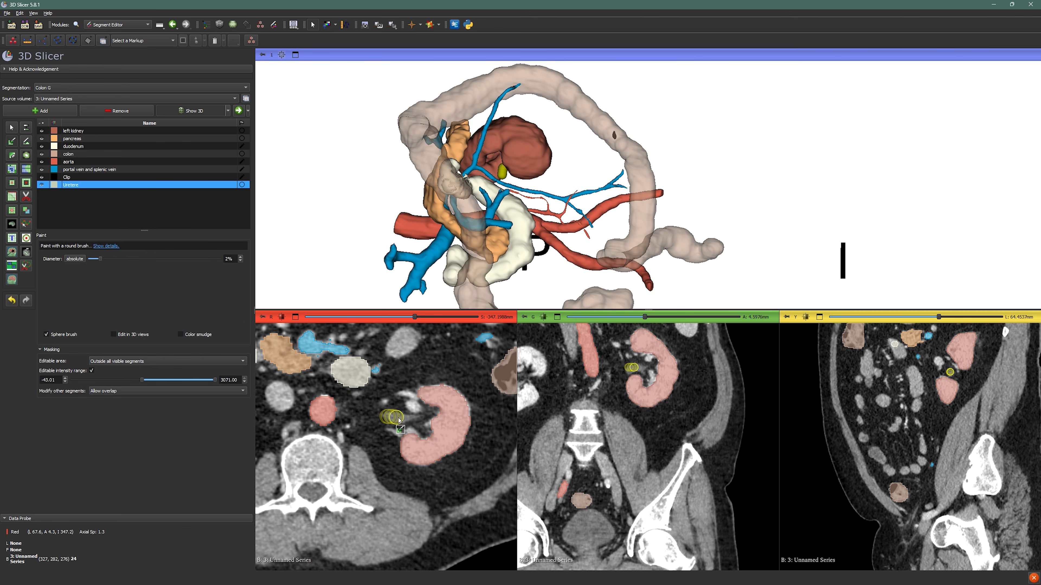
pyautogui.moveTo(408, 422); pyautogui.dragTo(410, 424)
pyautogui.scroll(2, 412, 427)
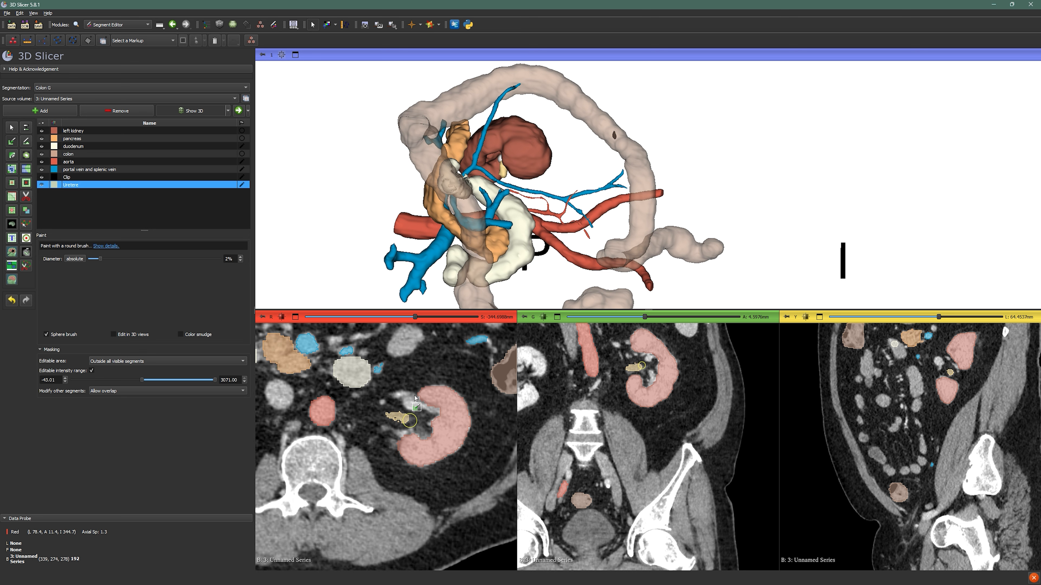
pyautogui.scroll(-3, 392, 430)
pyautogui.keyDown('ctrl'); pyautogui.scroll(3, 632, 381); pyautogui.keyUp('ctrl')
pyautogui.scroll(3, 635, 360)
pyautogui.scroll(4, 627, 363)
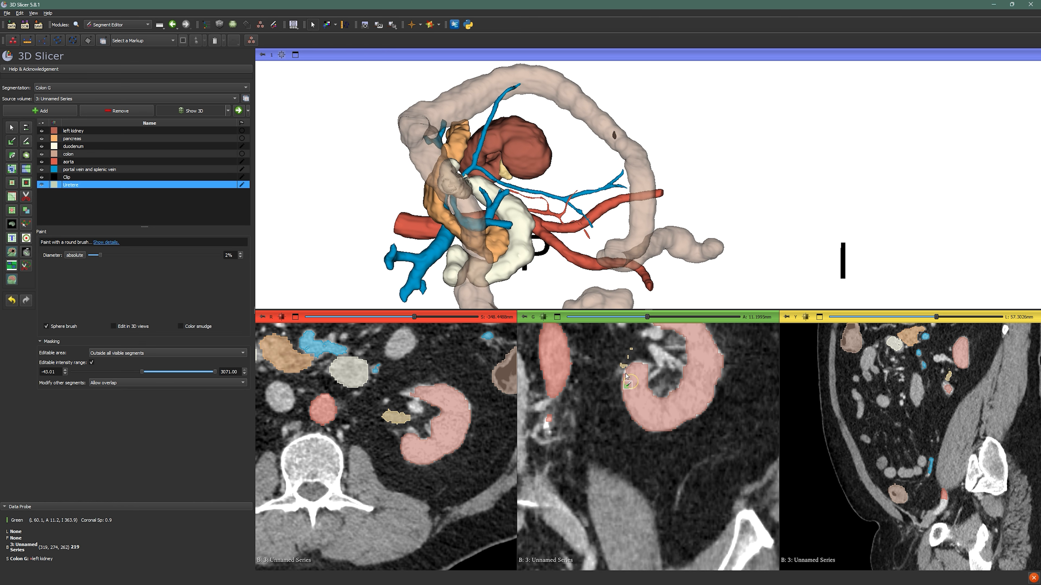
# Step: Paint the ureter slice by slice in the axial view, down along the medial side of the left kidney's lower pole
pyautogui.scroll(-8, 369, 431)
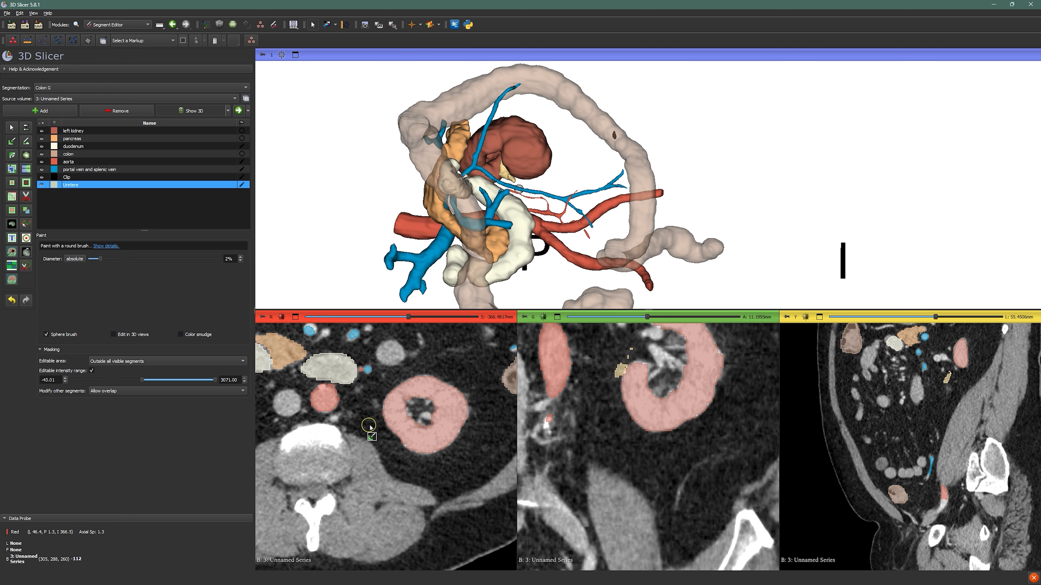
pyautogui.scroll(-4, 374, 407)
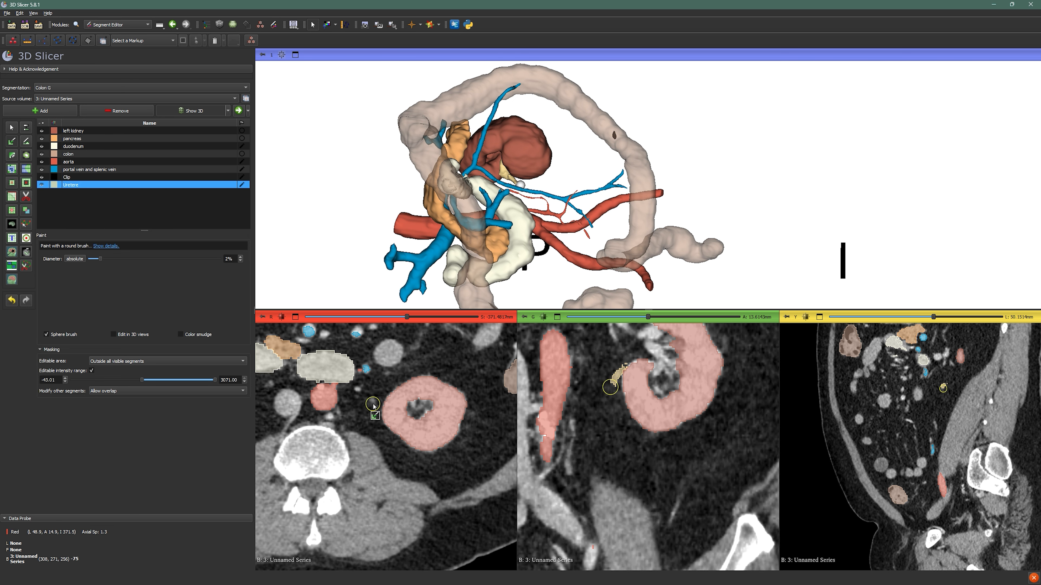
pyautogui.scroll(-4, 374, 408)
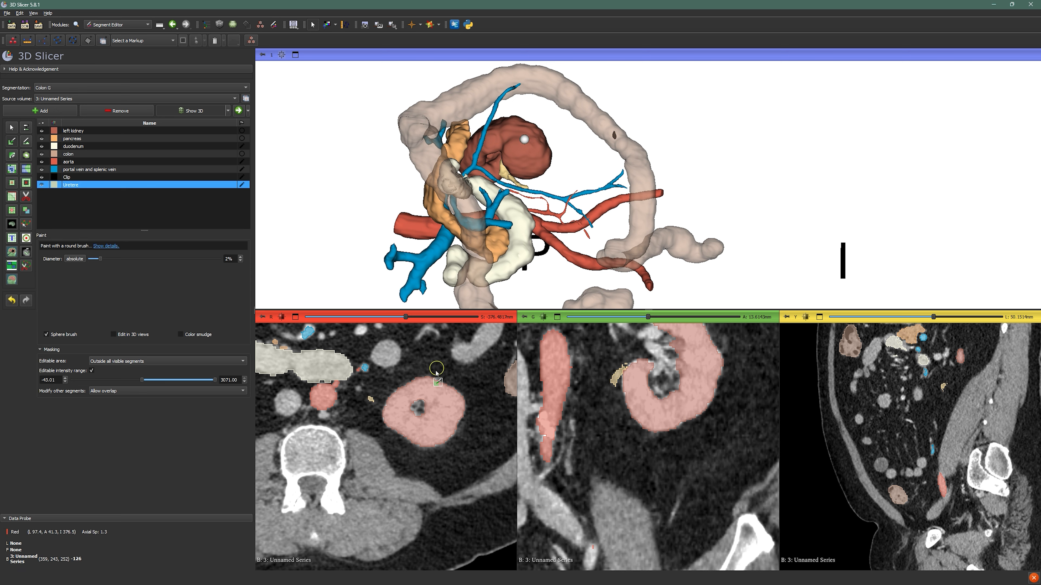
pyautogui.scroll(-6, 359, 405)
pyautogui.scroll(-2, 368, 400)
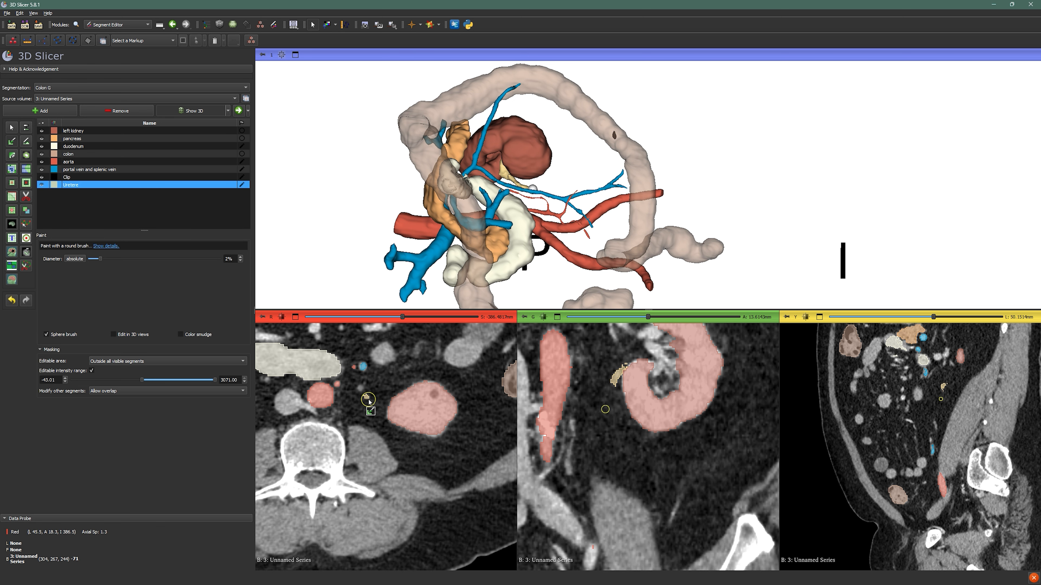
pyautogui.scroll(-3, 369, 400)
pyautogui.press('shift')
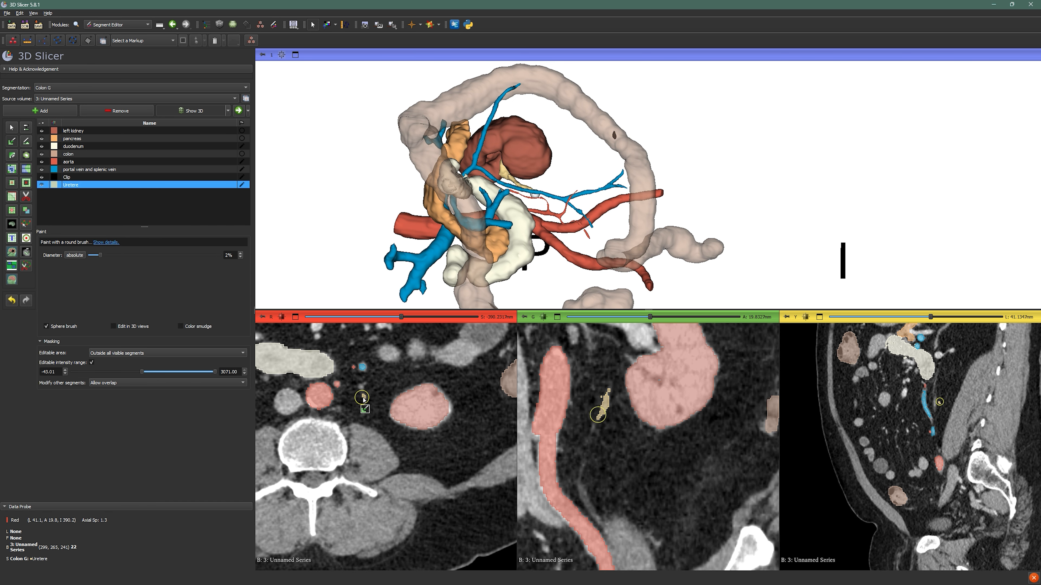
# Step: Enlarge the brush to 3% and paint the ureter just below the kidney's lower pole in the coronal slices
pyautogui.keyDown('ctrl'); pyautogui.scroll(4, 644, 438); pyautogui.keyUp('ctrl')
pyautogui.moveTo(590, 435); pyautogui.dragTo(718, 435, button='middle')
pyautogui.scroll(1, 720, 435)
pyautogui.scroll(1, 720, 435)
pyautogui.keyDown('shift'); pyautogui.scroll(2, 681, 404); pyautogui.keyUp('shift')
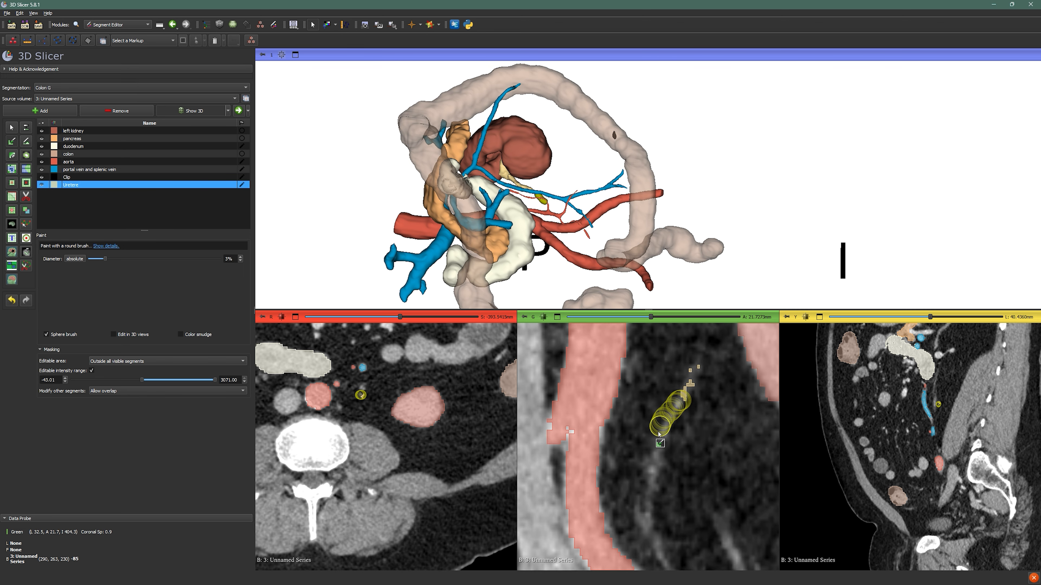
pyautogui.scroll(1, 703, 438)
pyautogui.scroll(-1, 693, 441)
pyautogui.moveTo(664, 441); pyautogui.dragTo(647, 469)
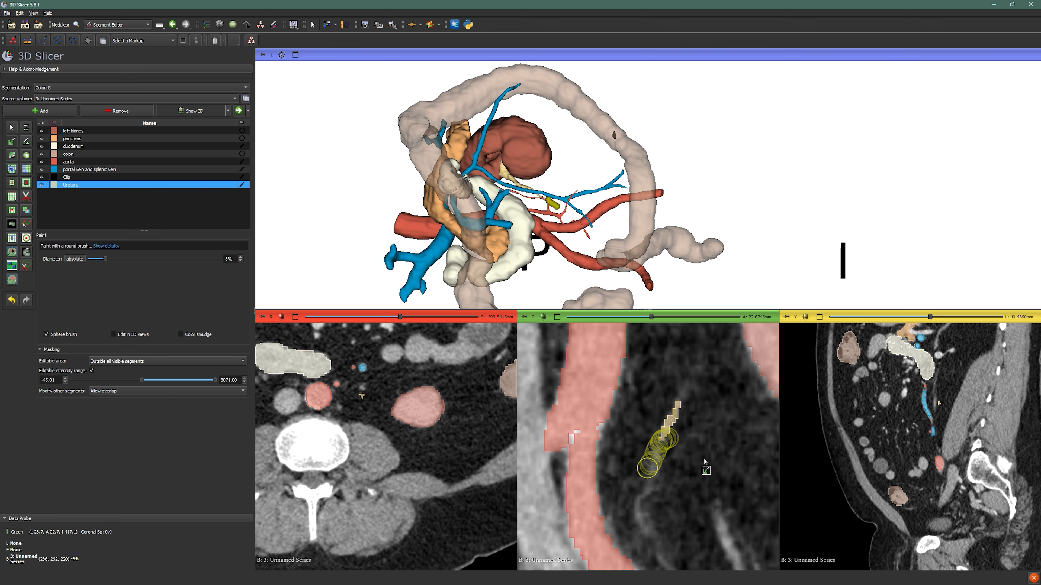
# Step: Trace the ureter down in the axial slices and paint its stretch beside the left common iliac artery in the coronal view
pyautogui.moveTo(688, 444); pyautogui.dragTo(665, 368, button='middle')
pyautogui.scroll(-11, 381, 416)
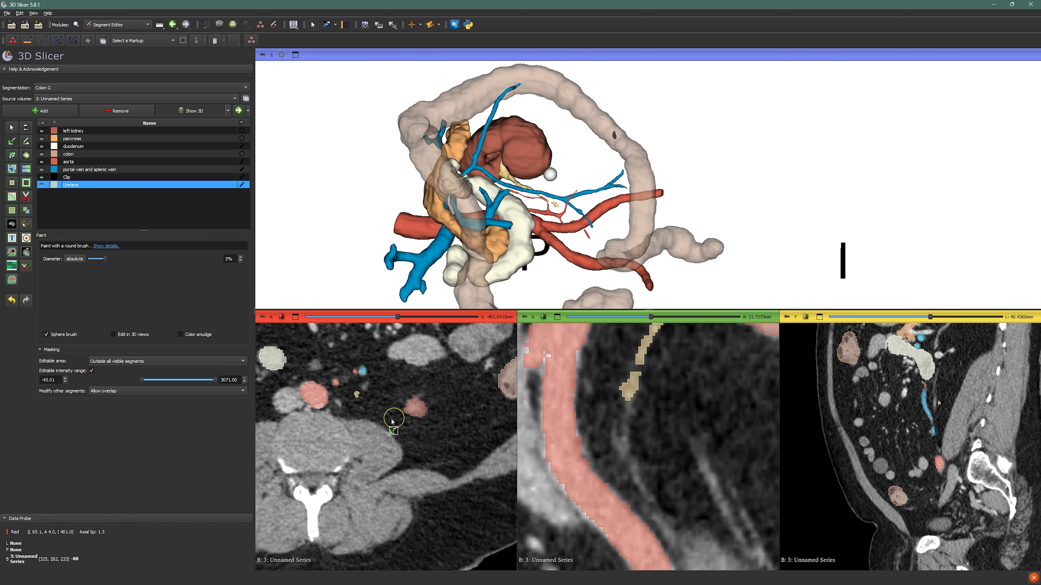
pyautogui.scroll(-6, 376, 413)
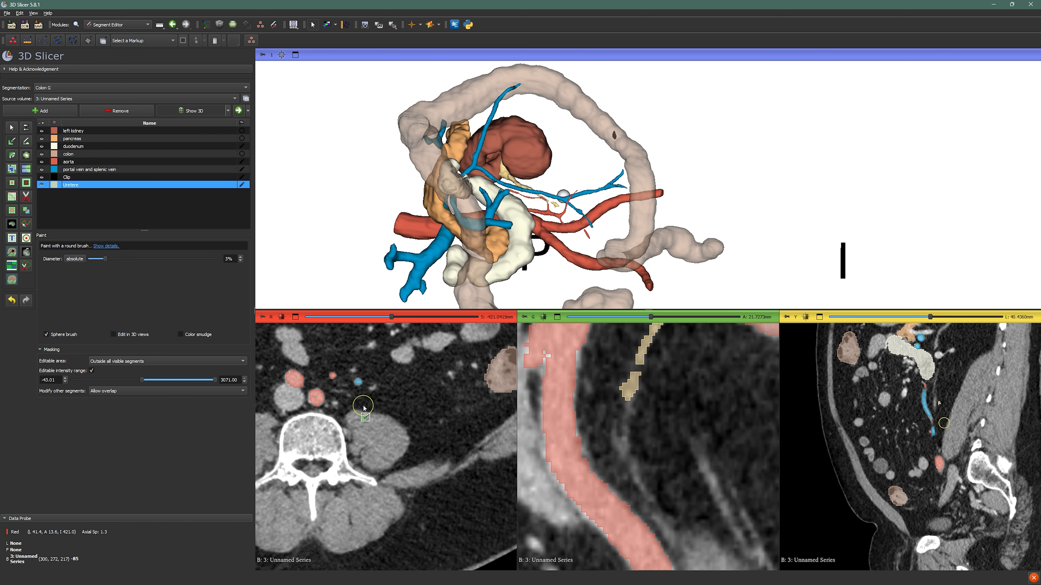
pyautogui.scroll(-20, 363, 408)
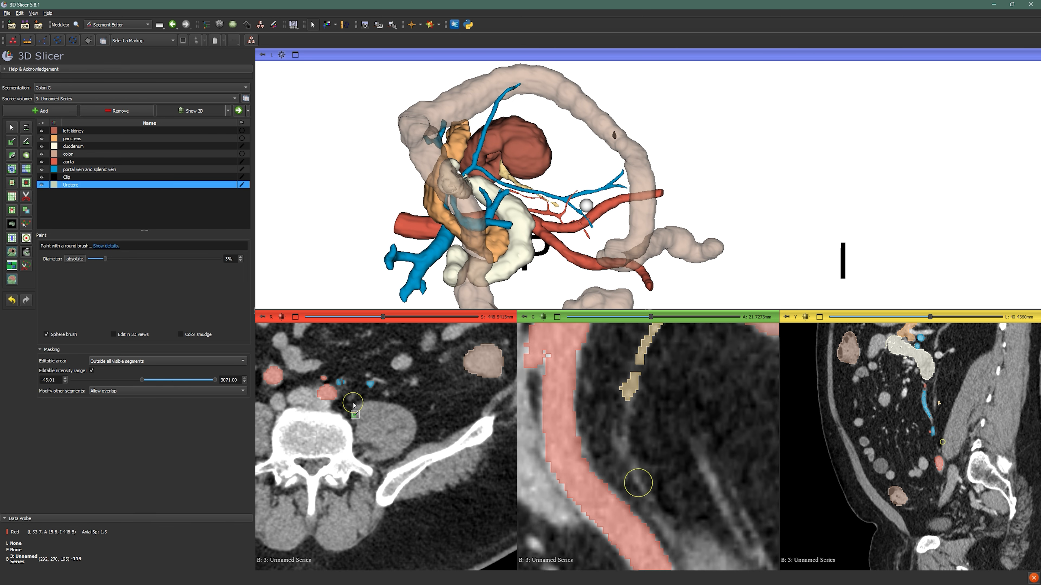
pyautogui.press('shift')
pyautogui.keyDown('shift'); pyautogui.scroll(-2, 353, 403); pyautogui.keyUp('shift')
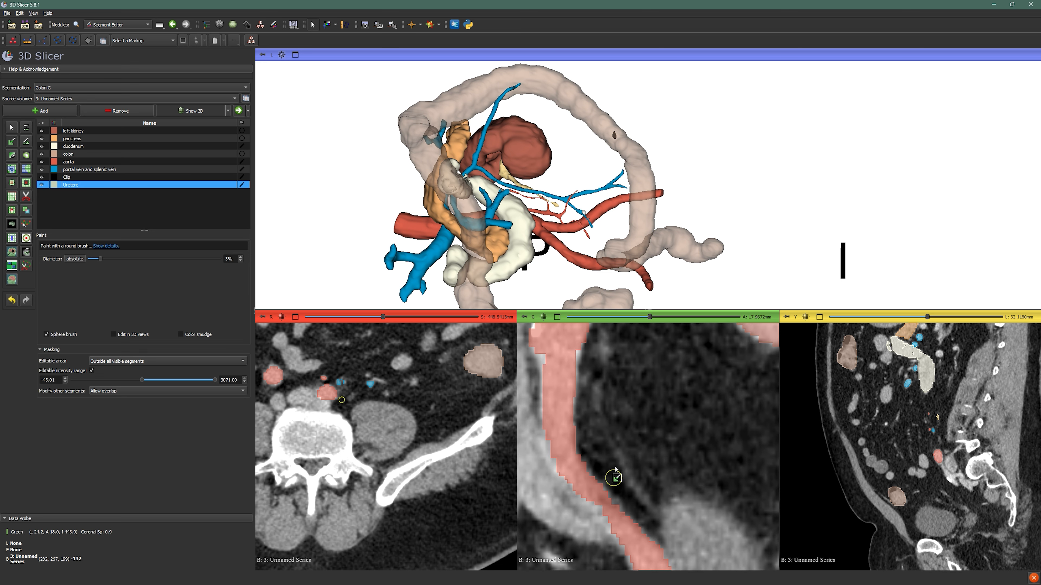
pyautogui.moveTo(653, 498); pyautogui.dragTo(653, 498)
# Step: Fill the gap in the coronal slices between the upper ureter and the stretch beside the iliac artery
pyautogui.scroll(2, 639, 485)
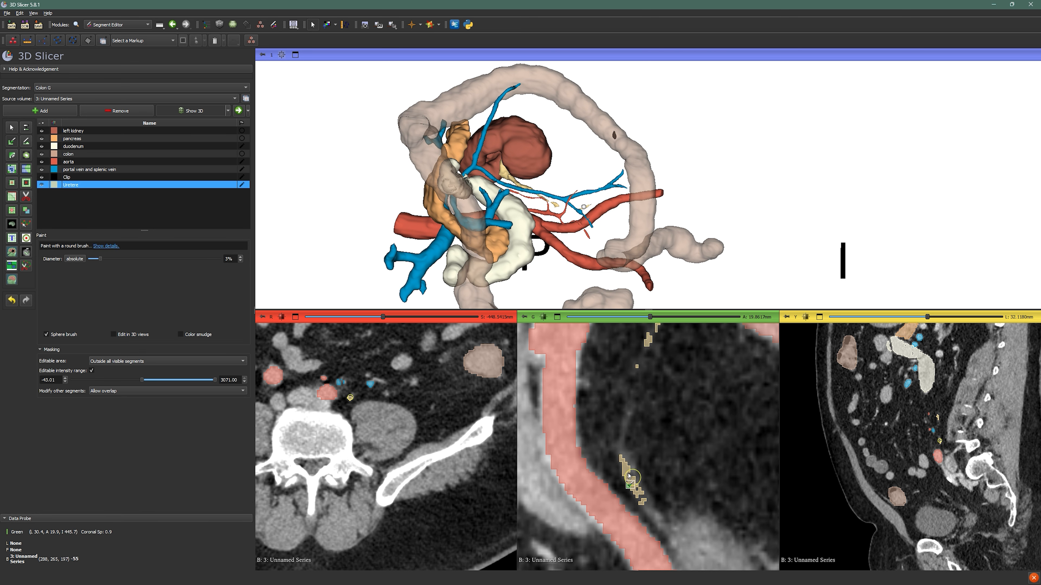
pyautogui.scroll(1, 636, 419)
pyautogui.moveTo(632, 414); pyautogui.dragTo(626, 419)
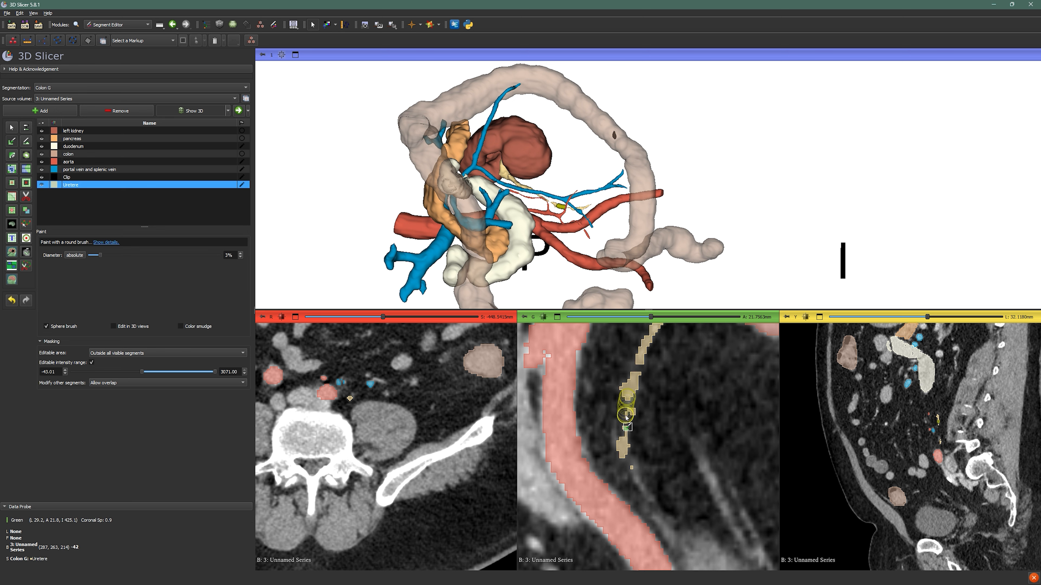
# Step: Paint the ureter in enlarged axial slices where it runs between the left iliac artery and the psoas muscle
pyautogui.scroll(-2, 653, 467)
pyautogui.press('shift')
pyautogui.scroll(-10, 382, 430)
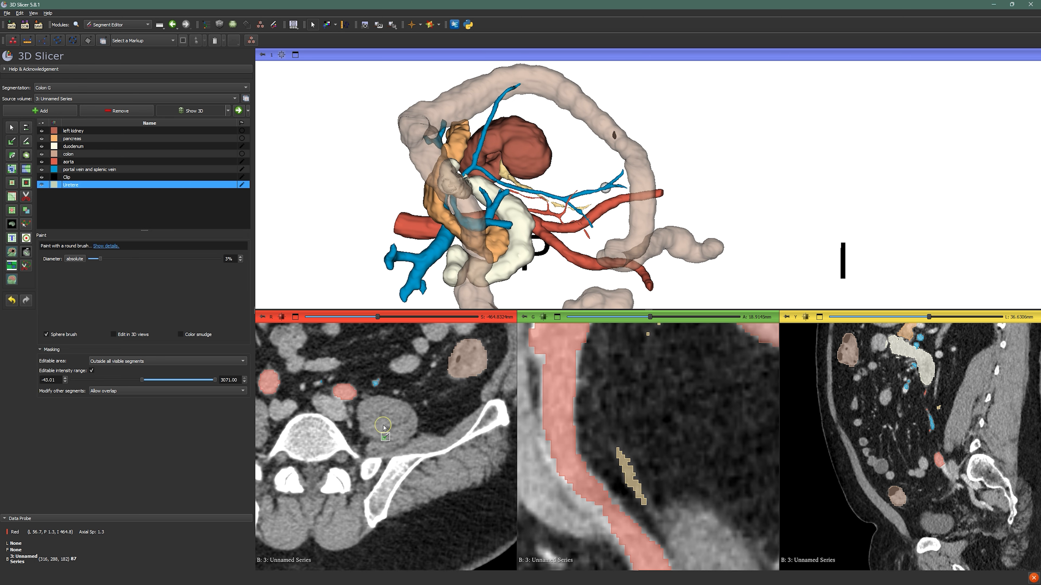
pyautogui.moveTo(366, 405); pyautogui.dragTo(368, 384, button='right')
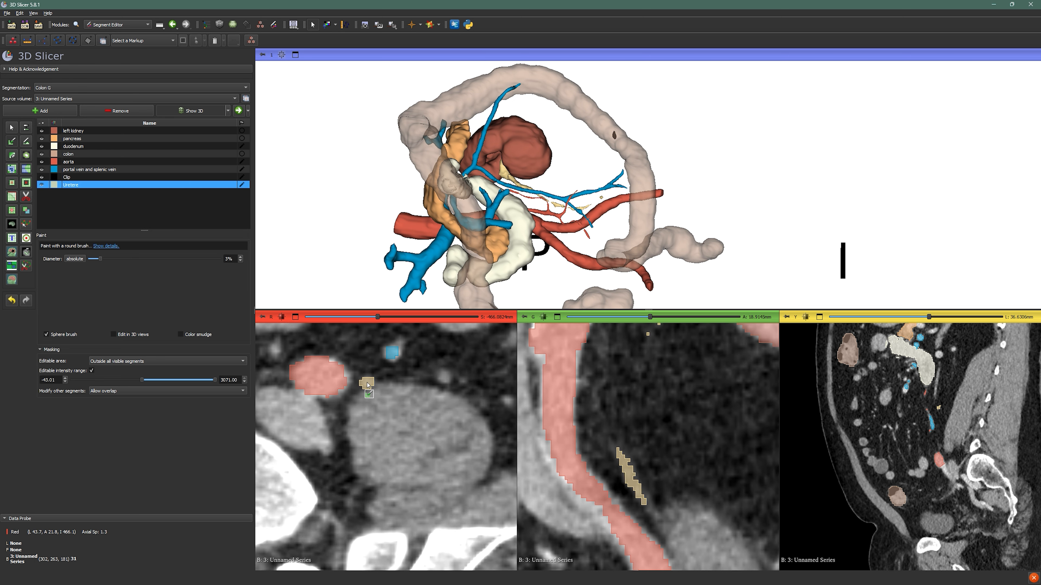
pyautogui.press('shift')
pyautogui.scroll(-5, 368, 391)
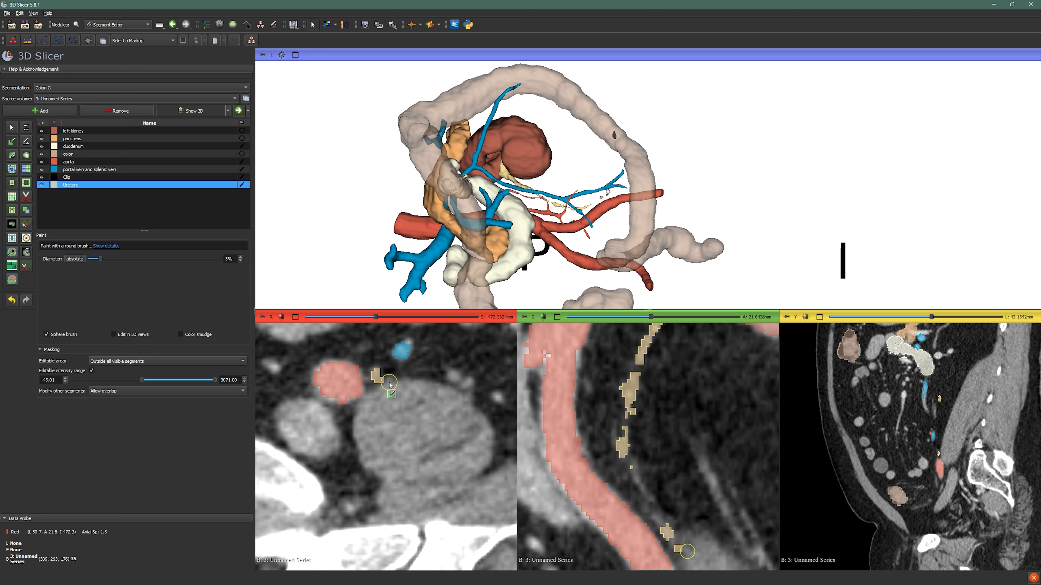
# Step: Continue painting the ureter down the axial slices to where it crosses the left iliac artery into the pelvis
pyautogui.scroll(-5, 390, 384)
pyautogui.scroll(-13, 402, 383)
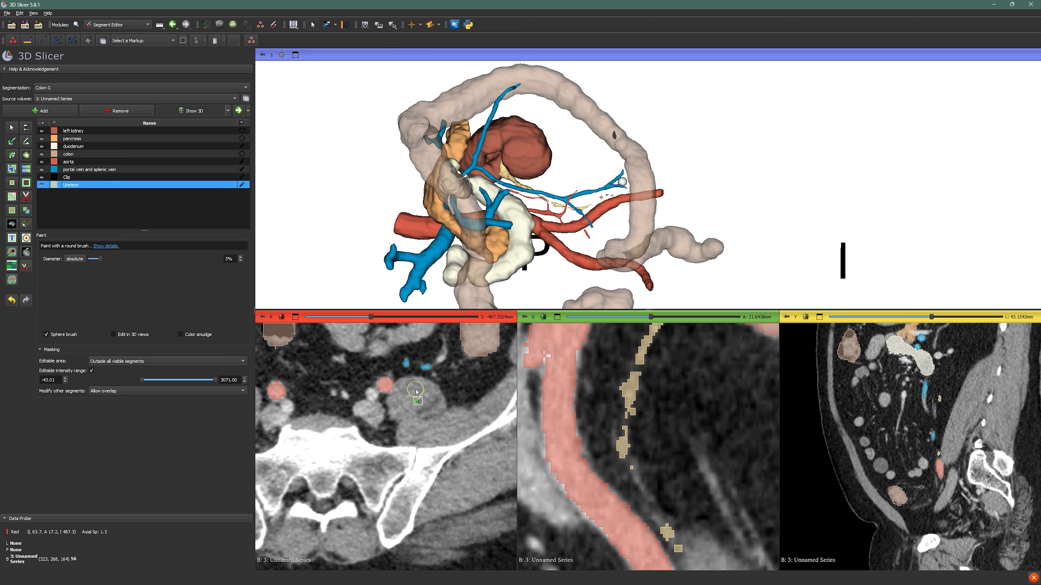
pyautogui.scroll(-6, 392, 384)
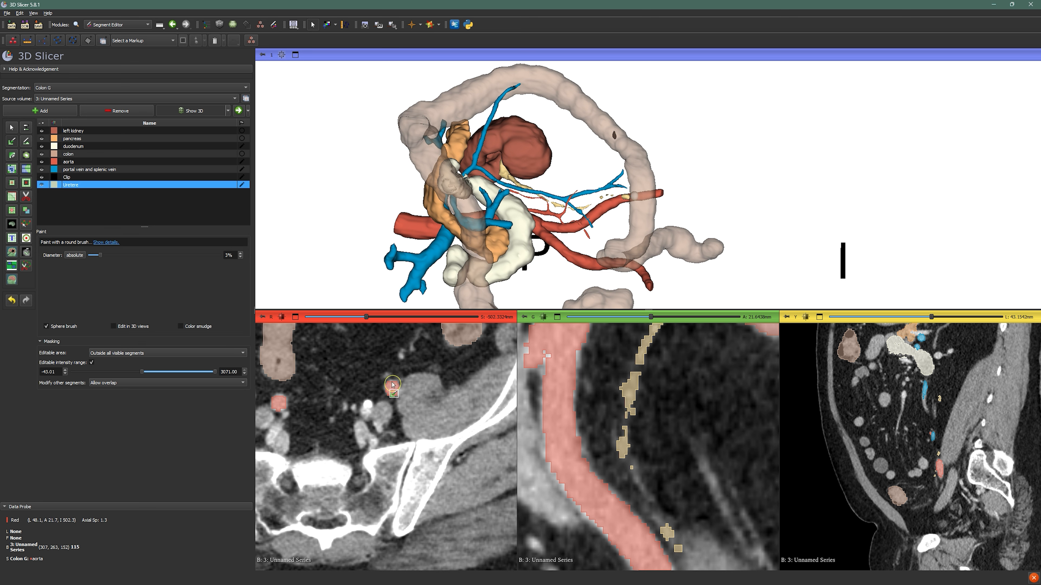
pyautogui.scroll(-4, 403, 396)
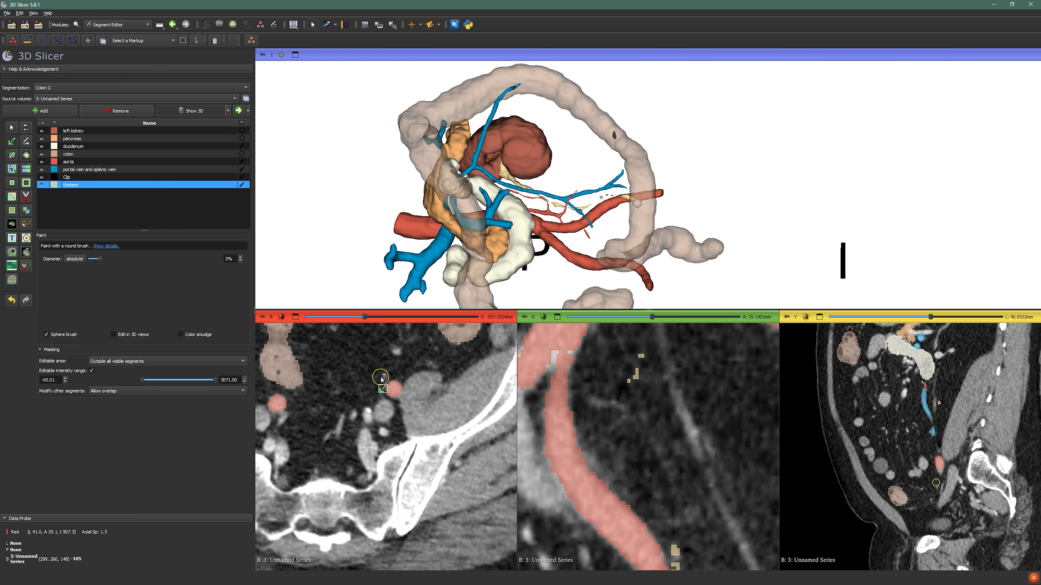
pyautogui.keyDown('ctrl'); pyautogui.scroll(5, 616, 426); pyautogui.keyUp('ctrl')
pyautogui.moveTo(616, 425); pyautogui.dragTo(601, 346, button='middle')
pyautogui.keyDown('ctrl'); pyautogui.scroll(-2, 390, 381); pyautogui.keyUp('ctrl')
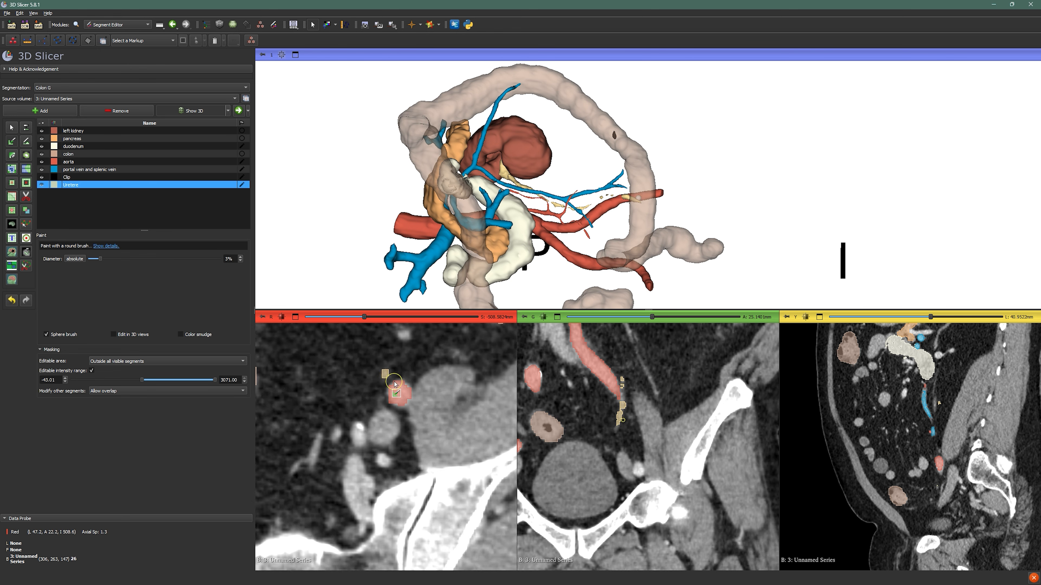
# Step: Follow the ureter down the pelvis in the axial slices and paint its distal part beside the bladder
pyautogui.scroll(-6, 392, 382)
pyautogui.scroll(-20, 381, 386)
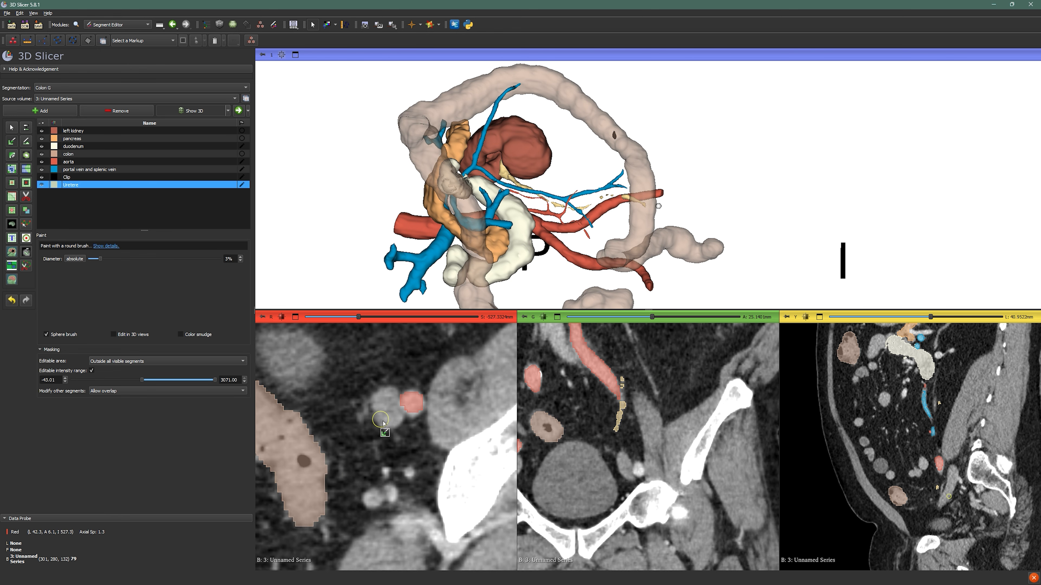
pyautogui.scroll(-16, 422, 447)
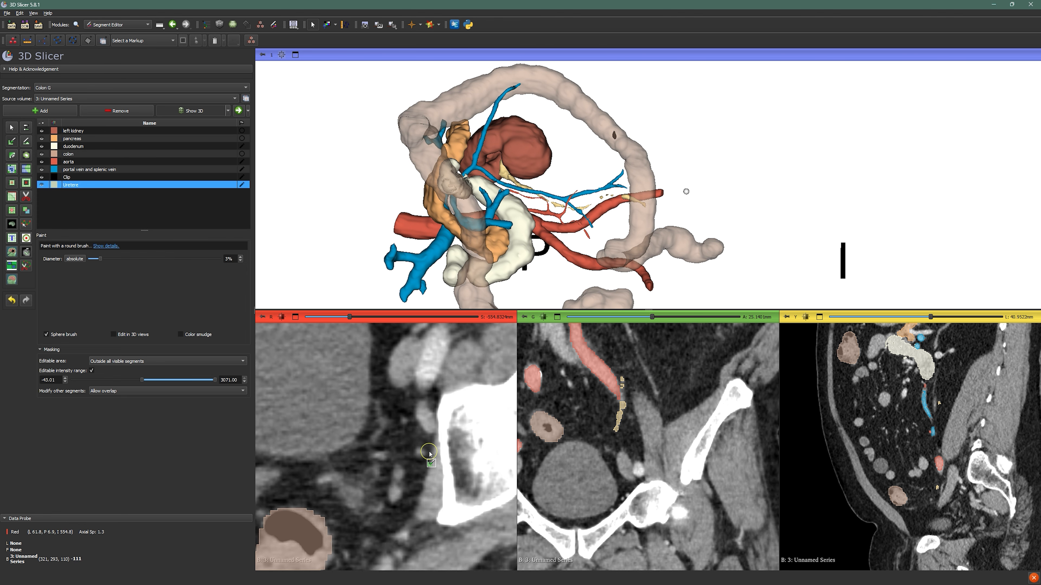
pyautogui.scroll(4, 375, 460)
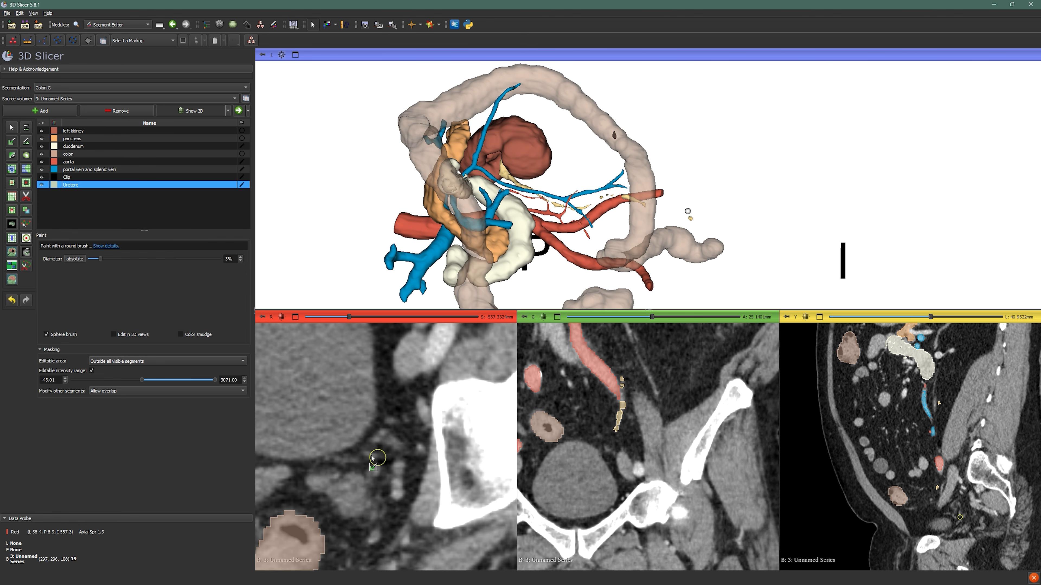
pyautogui.scroll(1, 365, 458)
pyautogui.press('shift')
pyautogui.moveTo(372, 458); pyautogui.dragTo(374, 458)
pyautogui.keyDown('ctrl'); pyautogui.scroll(4, 611, 484); pyautogui.keyUp('ctrl')
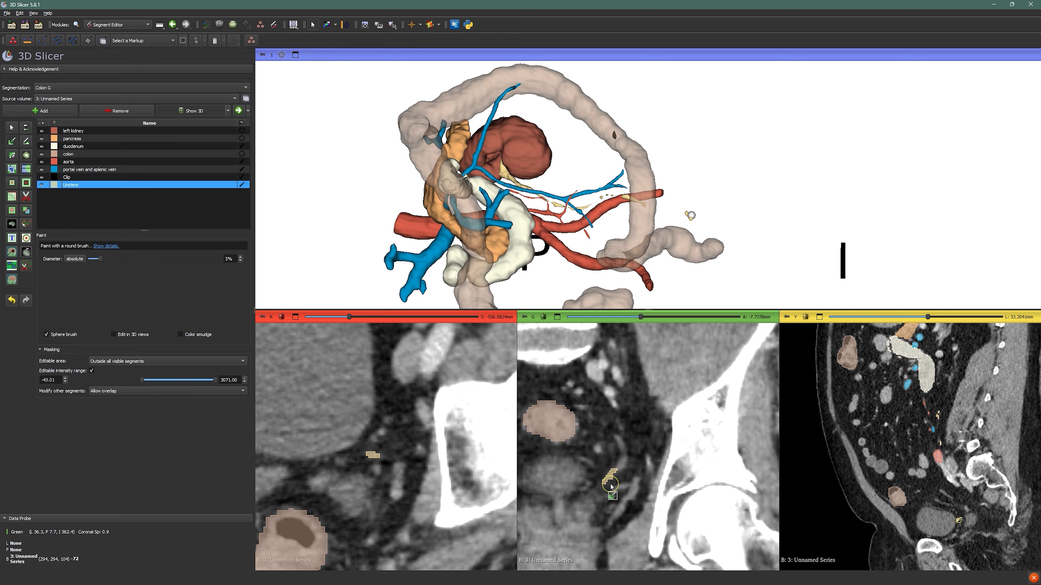
# Step: Extend the distal ureter upward from the bladder by painting it in the coronal slices
pyautogui.scroll(-1, 636, 459)
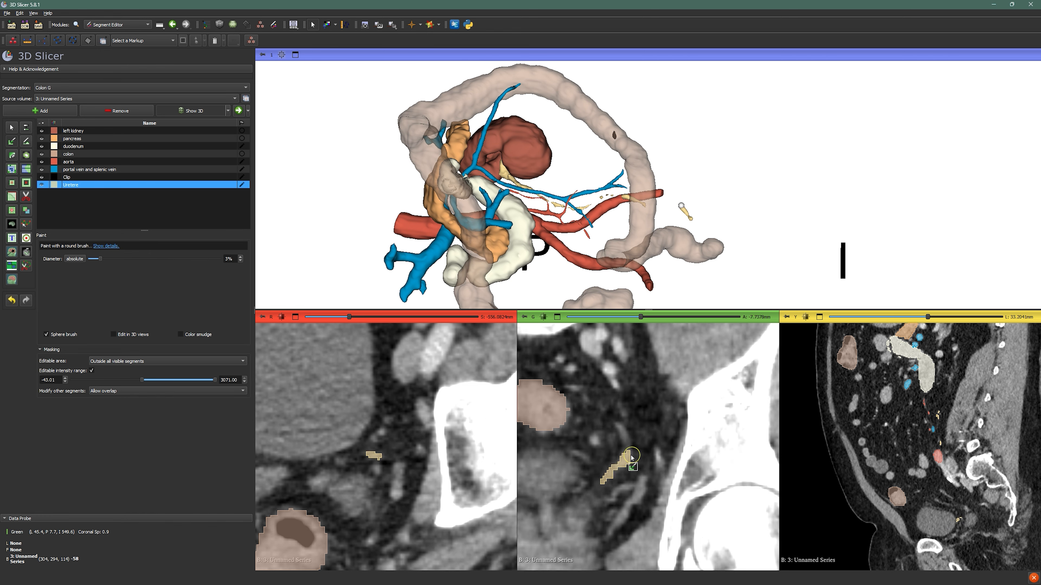
pyautogui.scroll(2, 623, 433)
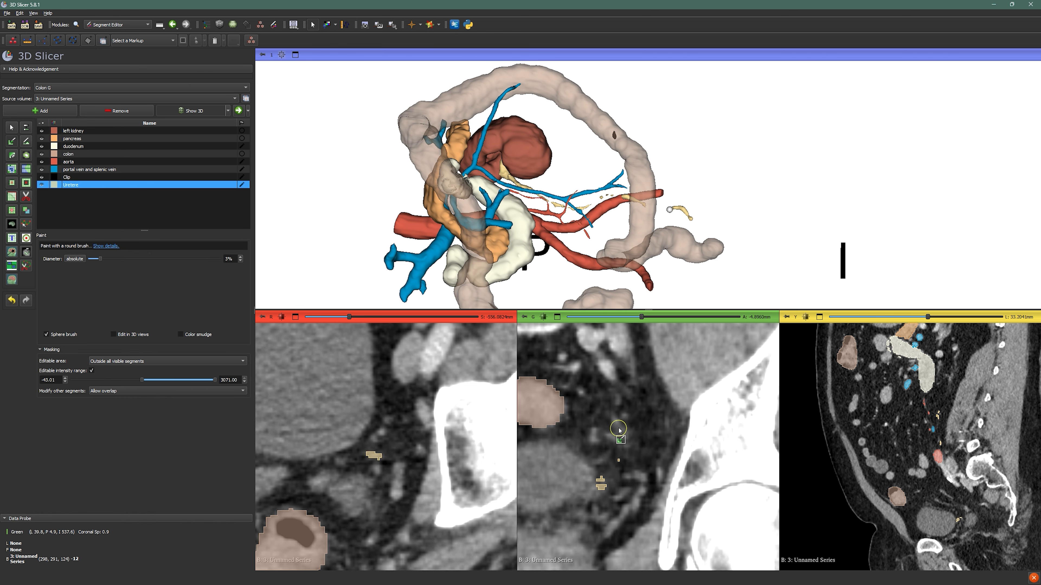
pyautogui.moveTo(621, 430); pyautogui.dragTo(630, 440)
pyautogui.scroll(2, 630, 440)
# Step: Return to the upper pelvis in the axial slices and paint the ureter medial to the left iliac vessels
pyautogui.press('shift')
pyautogui.scroll(2, 400, 450)
pyautogui.scroll(-4, 400, 450)
pyautogui.scroll(15, 400, 450)
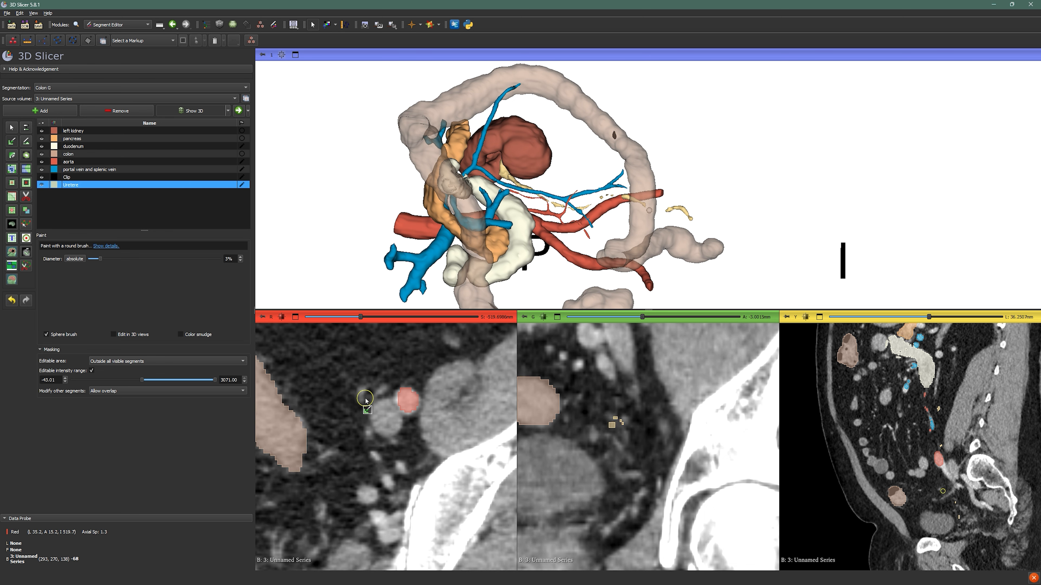
pyautogui.scroll(-2, 399, 420)
pyautogui.scroll(-3, 369, 386)
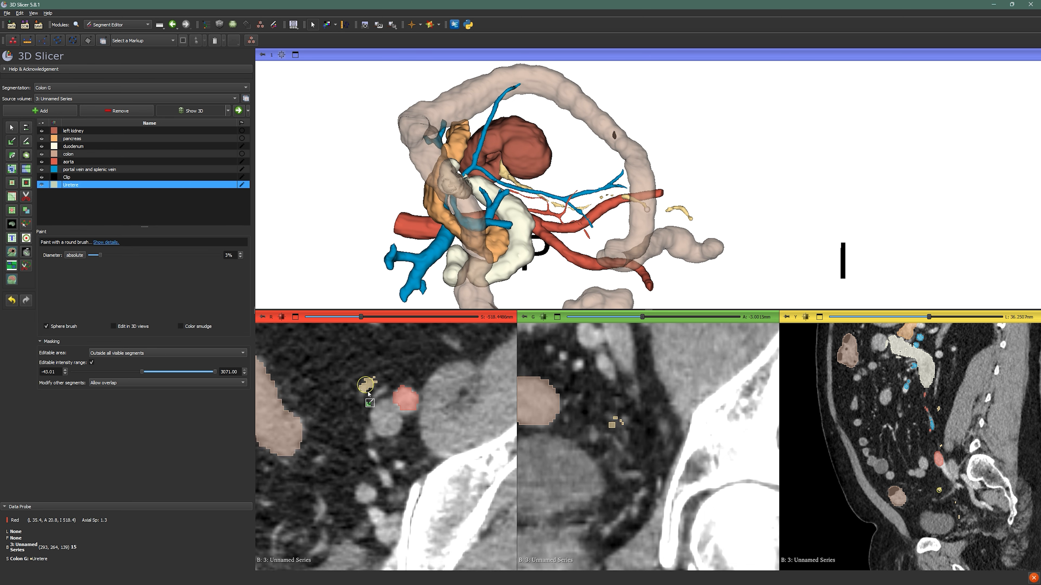
pyautogui.scroll(-2, 361, 406)
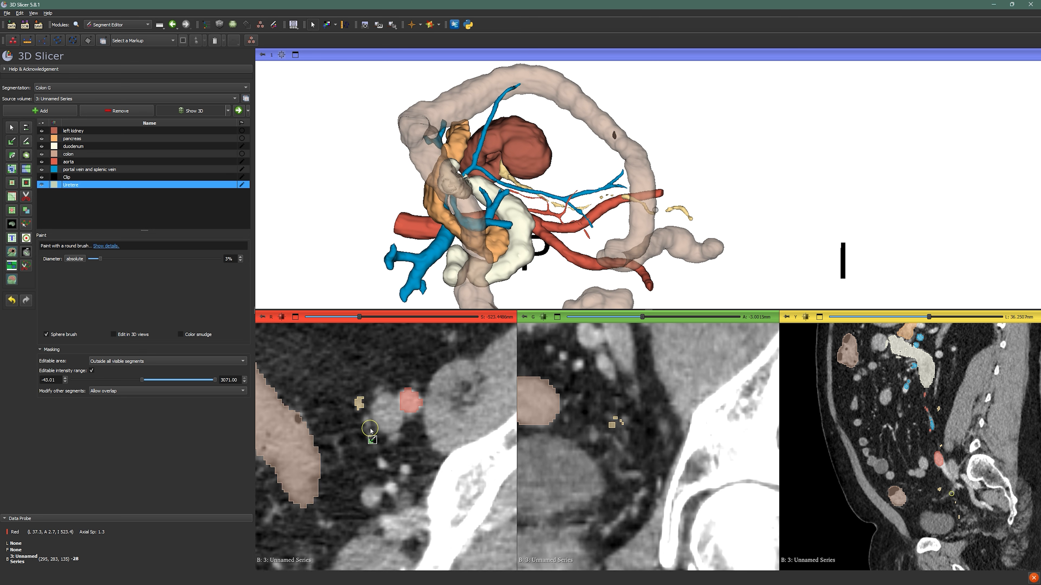
# Step: Paint the ureter down the remaining pelvic axial slices until it joins the distal part near the bladder
pyautogui.scroll(-2, 364, 422)
pyautogui.scroll(-2, 360, 427)
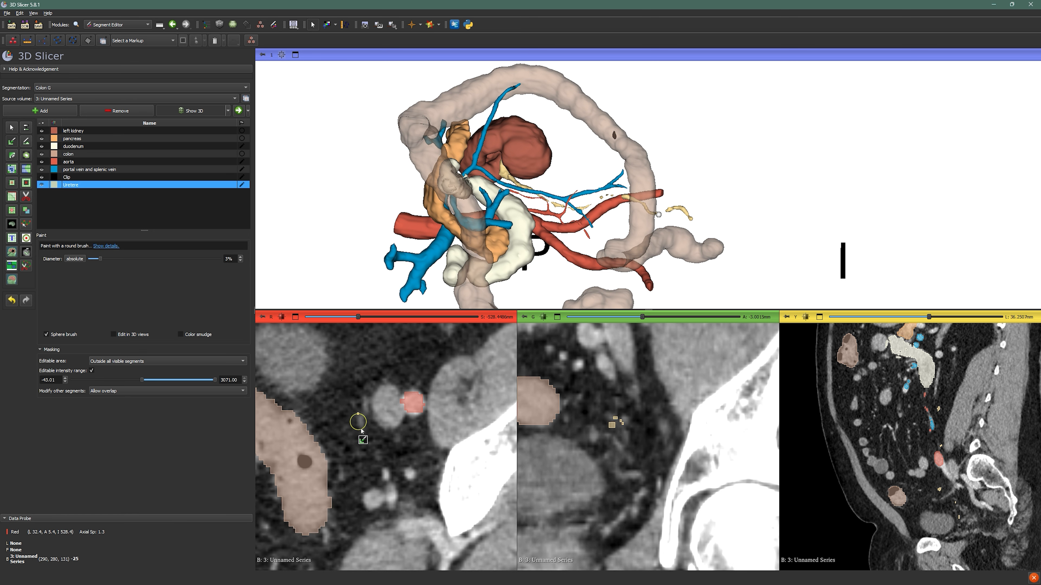
pyautogui.scroll(-2, 363, 434)
pyautogui.scroll(-2, 366, 437)
pyautogui.click(369, 443)
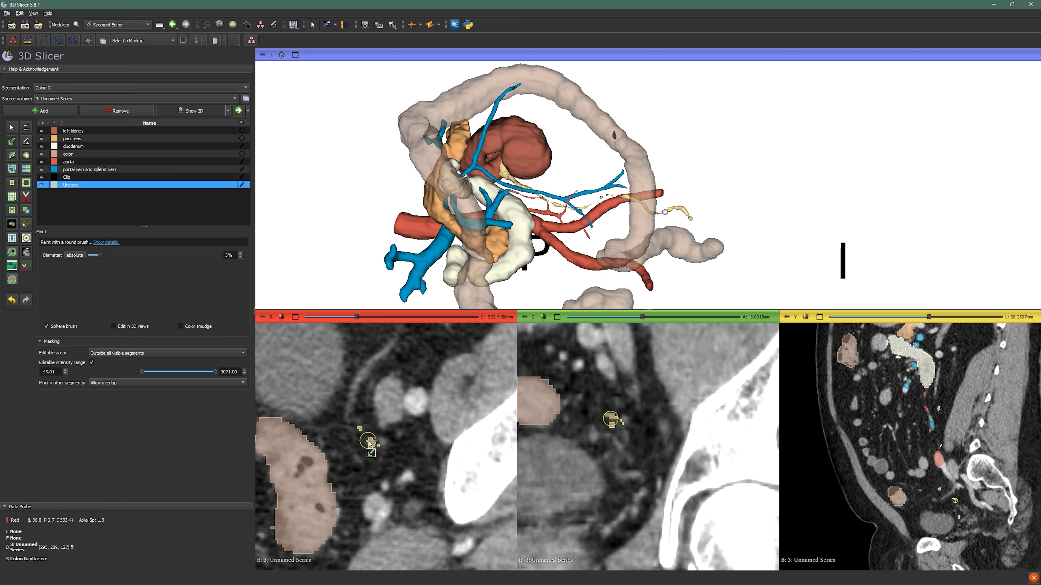
pyautogui.scroll(-2, 378, 460)
pyautogui.scroll(-1, 375, 455)
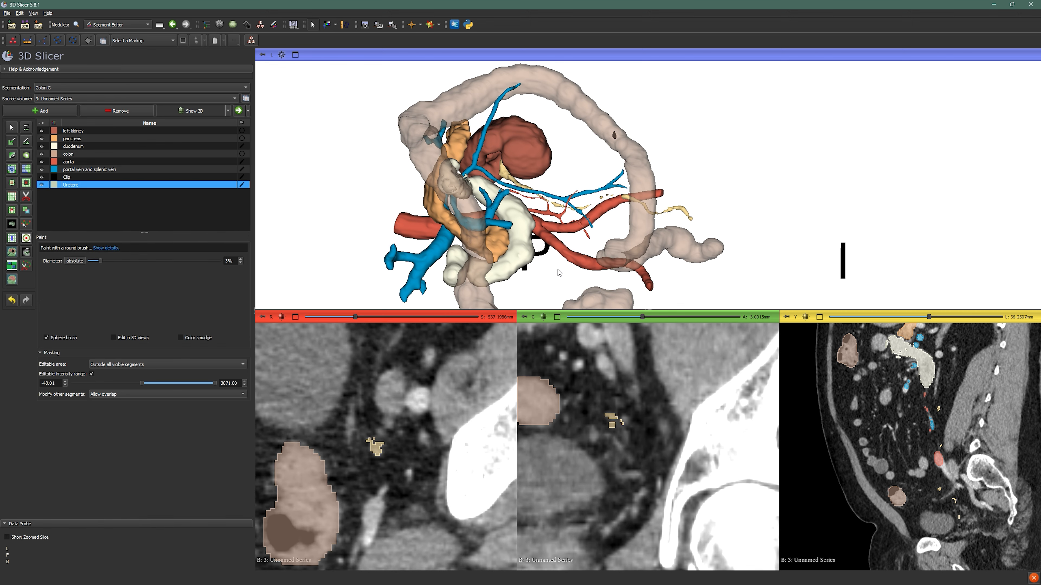
# Step: Fill the gaps in the pelvic ureter in the axial and coronal slices, working upward from beside the bladder
pyautogui.press('shift')
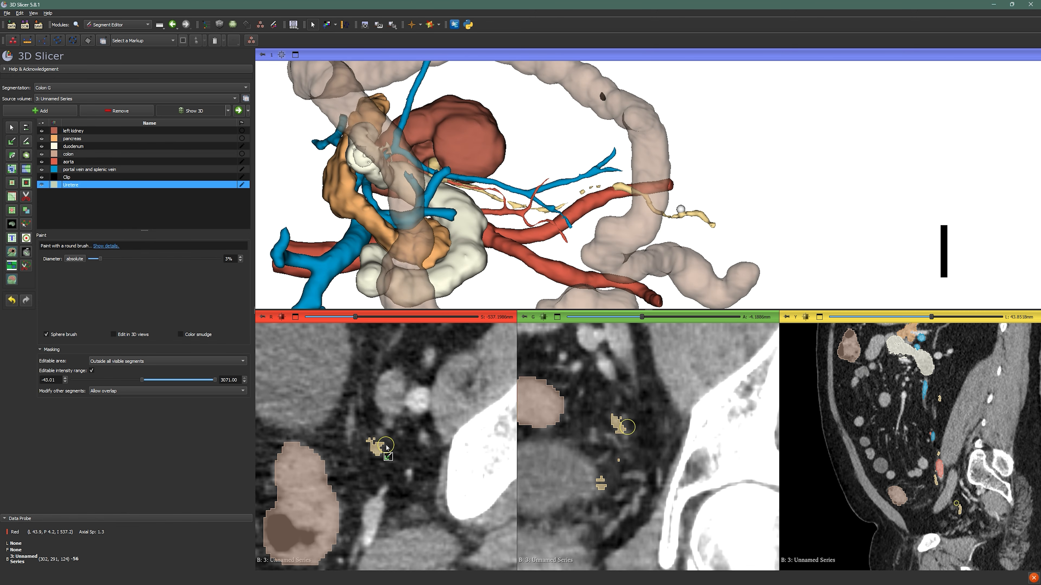
pyautogui.press('shift')
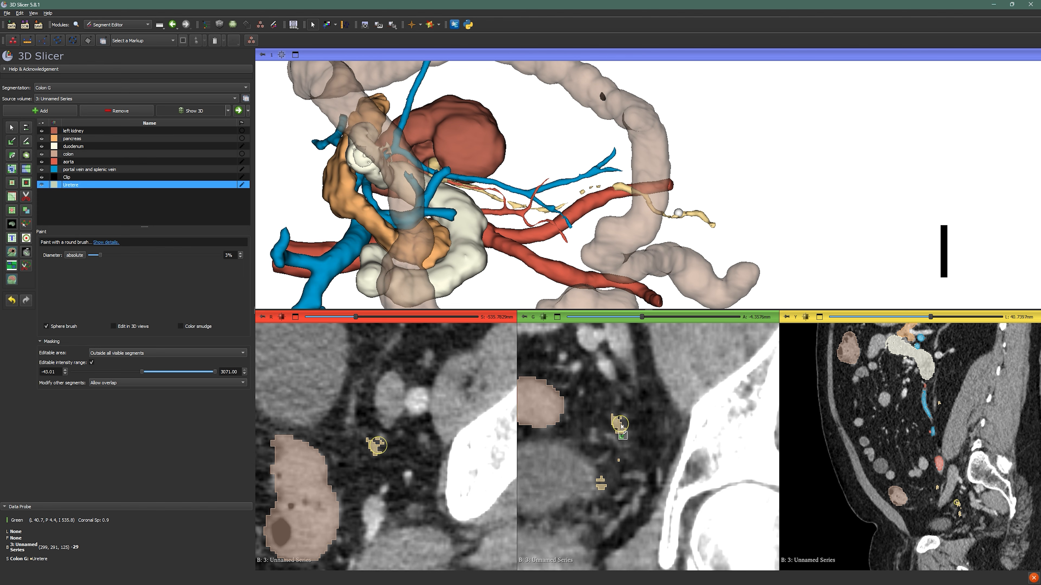
pyautogui.keyDown('ctrl'); pyautogui.scroll(2, 621, 425); pyautogui.keyUp('ctrl')
pyautogui.scroll(6, 621, 425)
pyautogui.scroll(4, 619, 425)
pyautogui.press('shift')
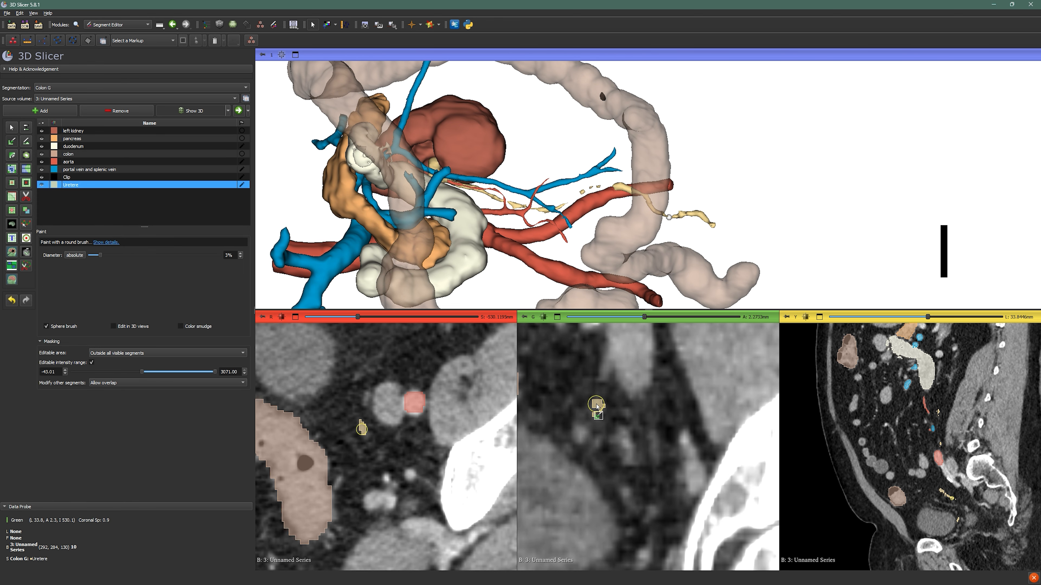
pyautogui.scroll(4, 597, 405)
pyautogui.scroll(20, 596, 406)
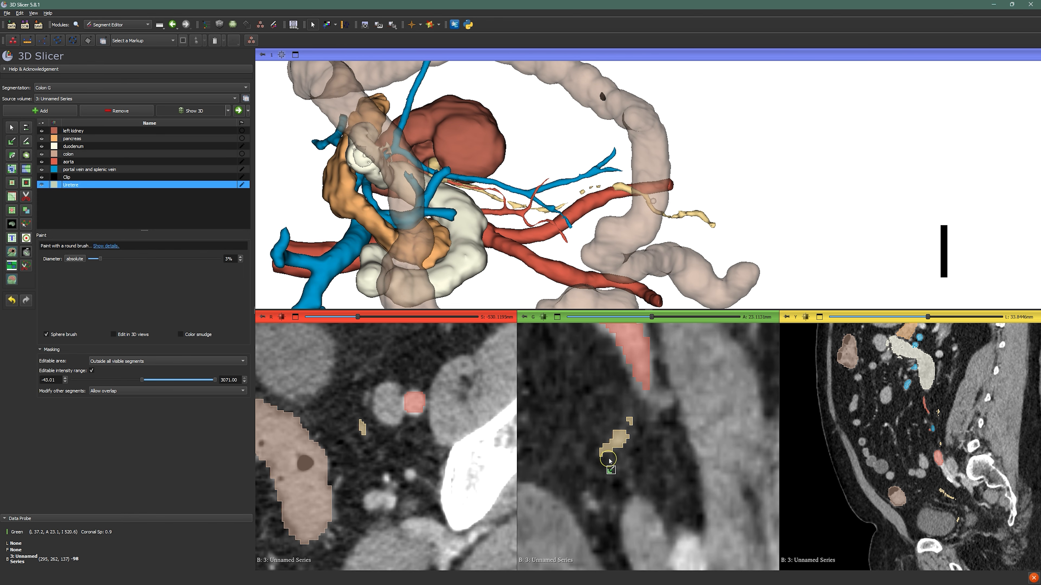
pyautogui.scroll(-1, 619, 443)
pyautogui.press('shift')
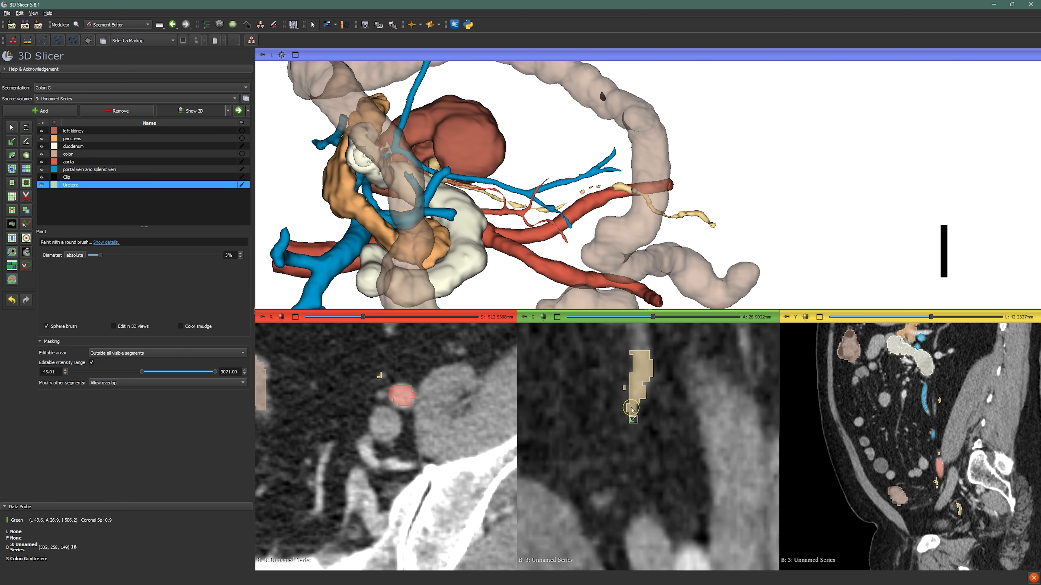
# Step: Paint the missing ureter stretch just below the left iliac artery in the coronal slices to connect the separate pieces
pyautogui.moveTo(639, 376); pyautogui.dragTo(643, 361)
pyautogui.moveTo(645, 349); pyautogui.dragTo(626, 436, button='middle')
pyautogui.scroll(3, 626, 436)
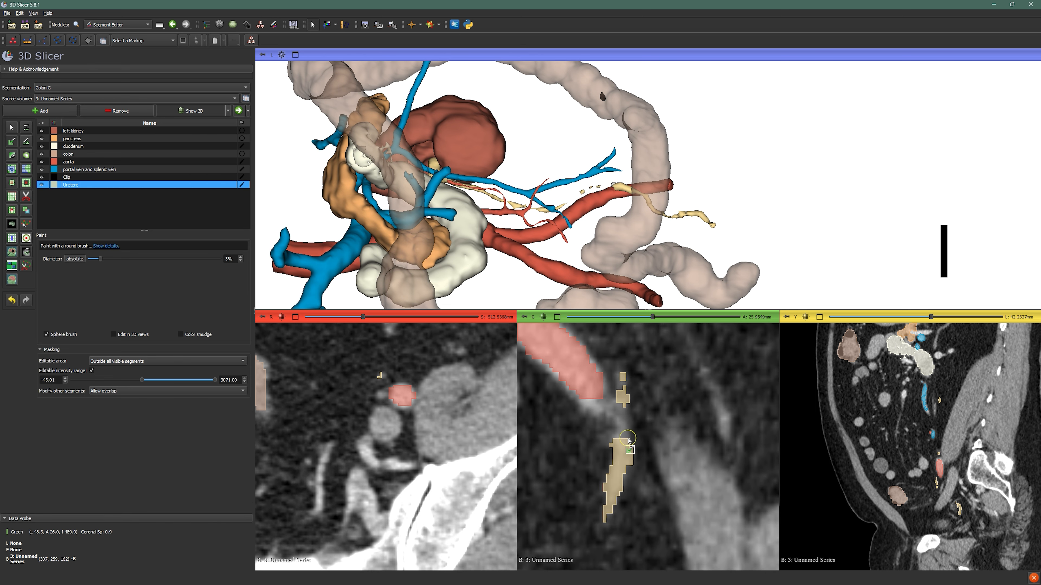
pyautogui.scroll(-2, 627, 422)
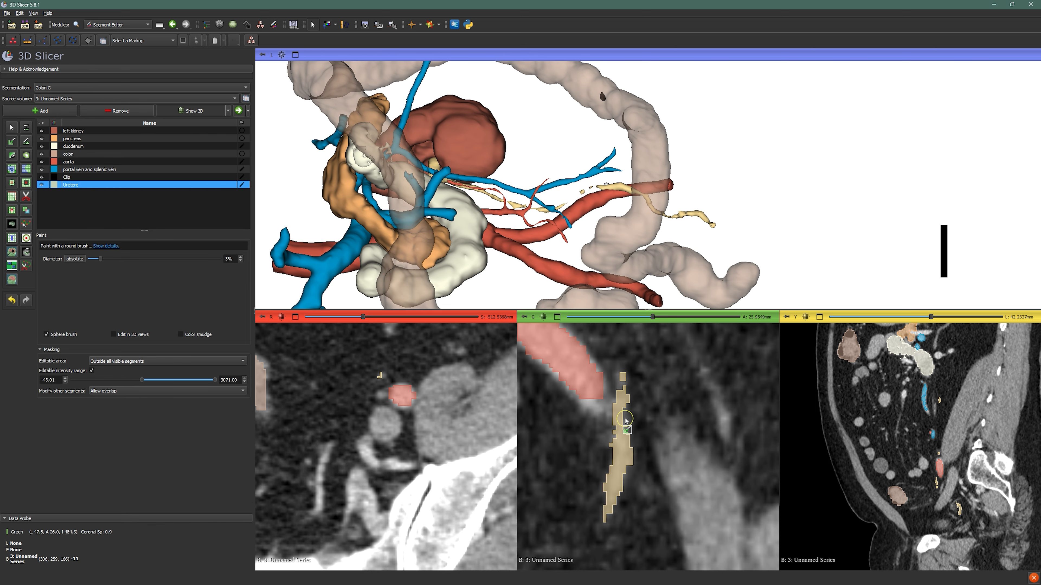
# Step: Continue painting the ureter upward across the left iliac artery in the coronal slices to reach its lumbar part
pyautogui.scroll(-3, 626, 386)
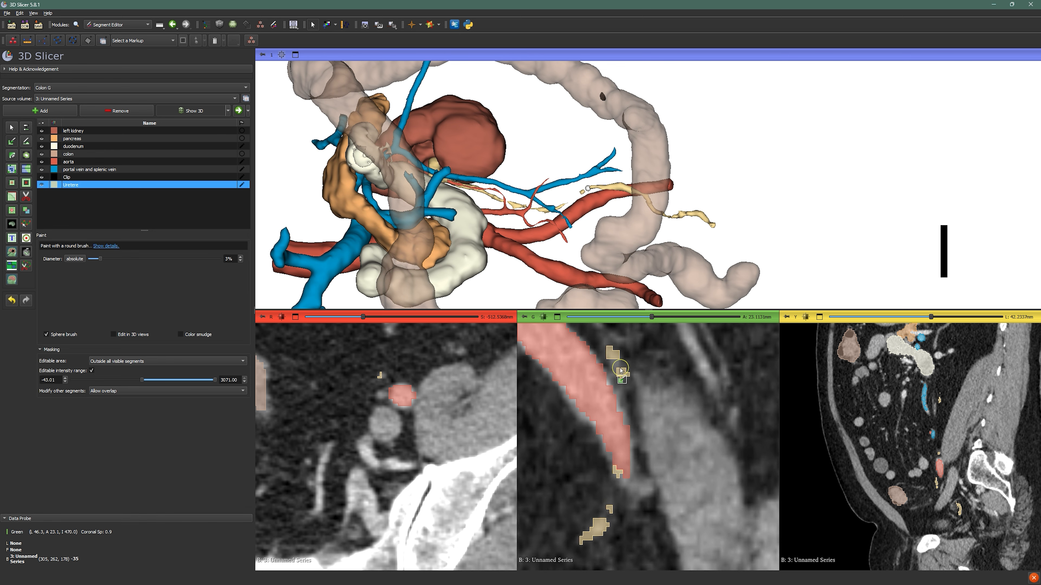
pyautogui.moveTo(621, 367); pyautogui.dragTo(615, 468, button='middle')
pyautogui.scroll(-2, 615, 468)
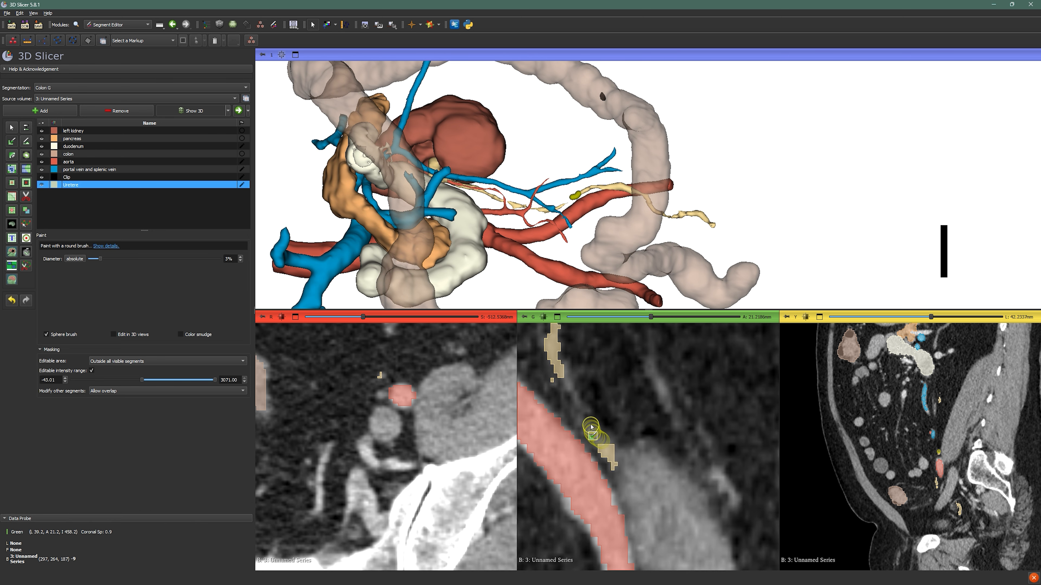
pyautogui.scroll(-1, 589, 425)
pyautogui.press('shift')
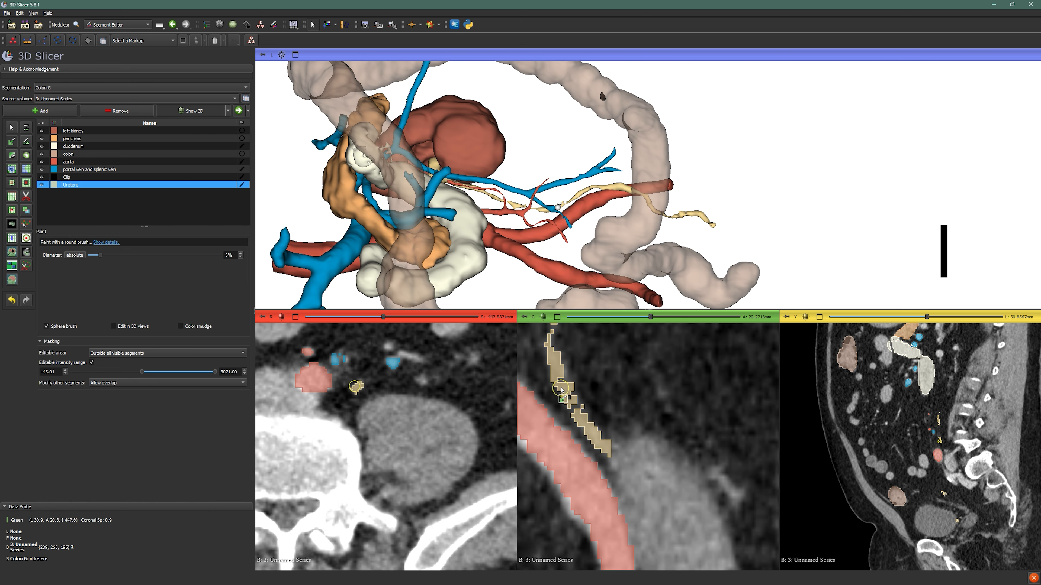
# Step: Scroll up the lumbar axial slices and paint the ureter in front of the left psoas muscle
pyautogui.scroll(5, 348, 391)
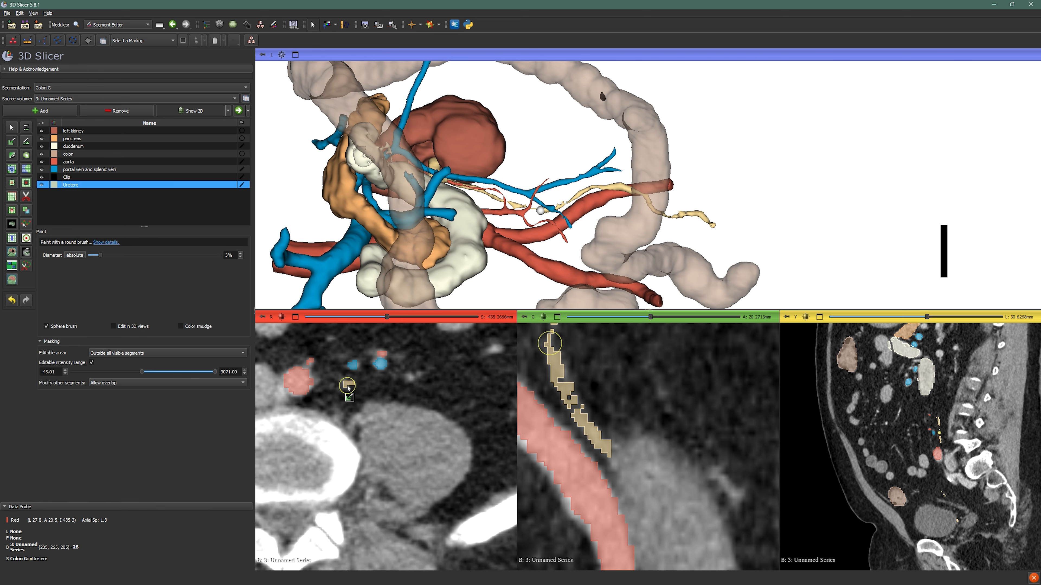
pyautogui.scroll(3, 349, 388)
pyautogui.scroll(7, 357, 387)
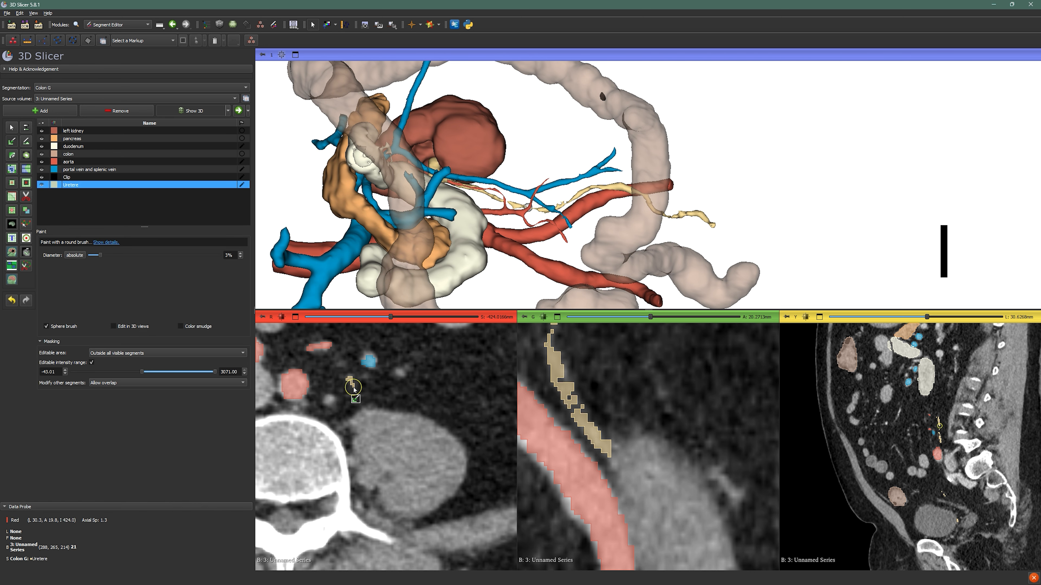
pyautogui.scroll(10, 352, 386)
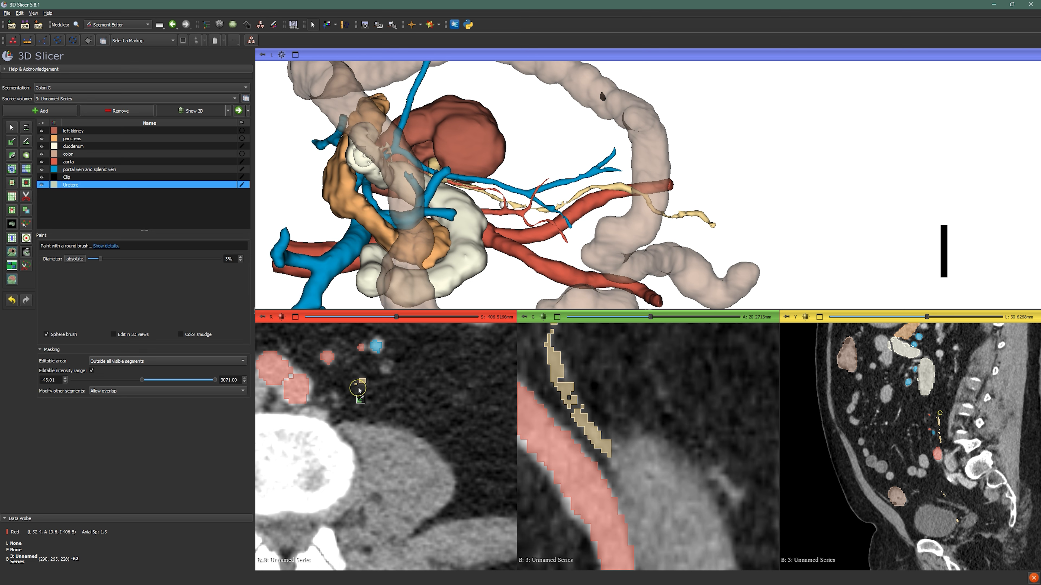
pyautogui.scroll(-4, 365, 392)
pyautogui.scroll(3, 365, 392)
pyautogui.press('shift')
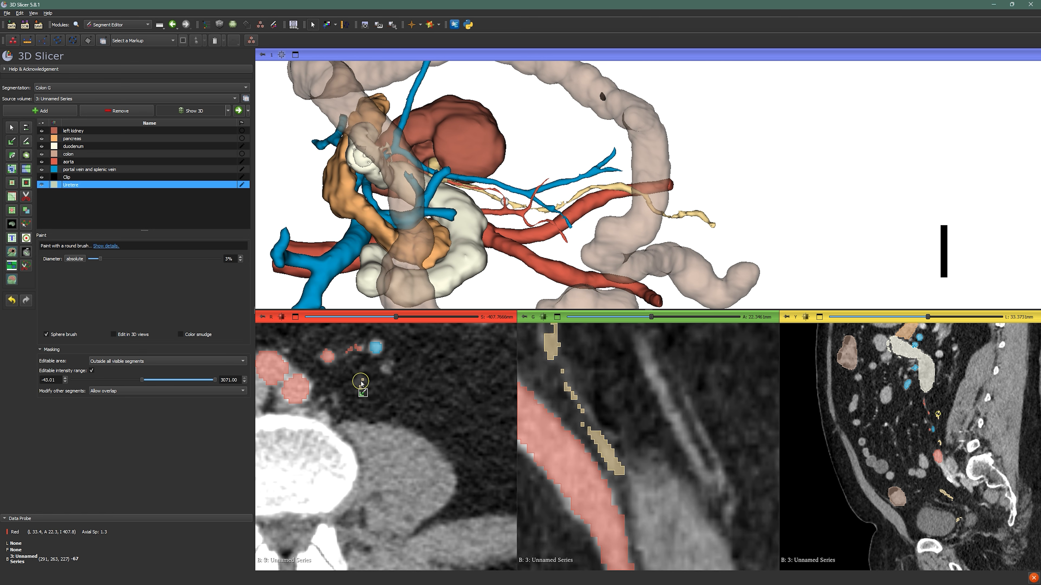
# Step: Turn off intensity range masking, reduce the brush diameter to 2%, and fill the remaining lumbar ureter gaps in the coronal view
pyautogui.keyDown('ctrl'); pyautogui.scroll(-4, 582, 392); pyautogui.keyUp('ctrl')
pyautogui.press('shift')
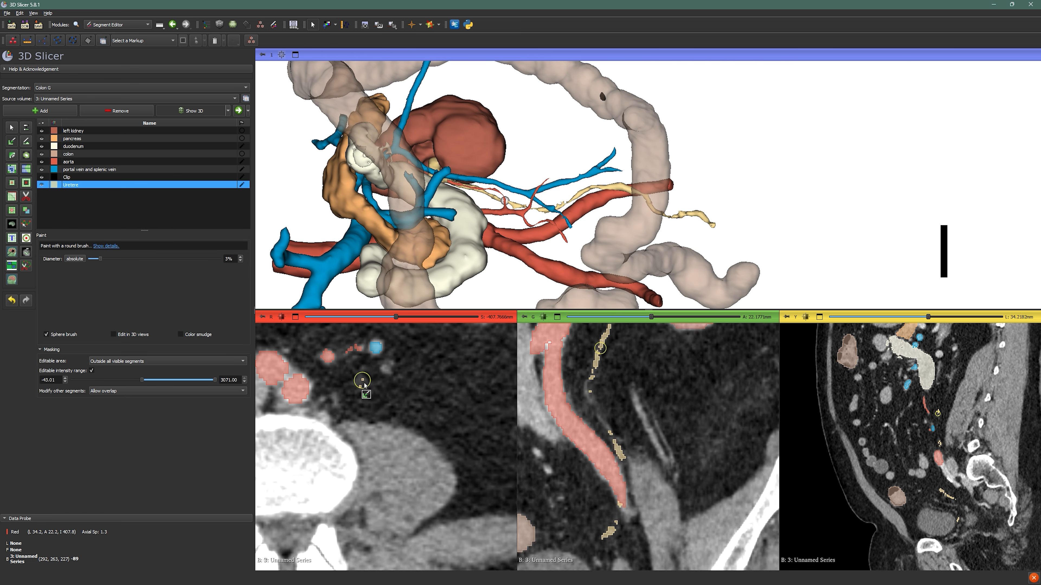
pyautogui.keyDown('ctrl'); pyautogui.scroll(2, 597, 354); pyautogui.keyUp('ctrl')
pyautogui.keyDown('ctrl'); pyautogui.scroll(1, 619, 390); pyautogui.keyUp('ctrl')
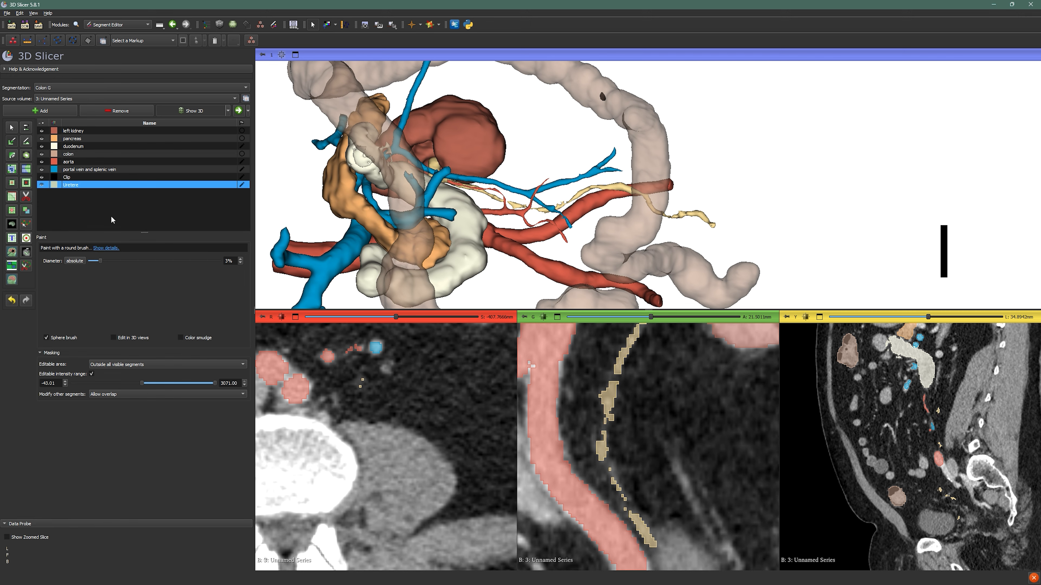
pyautogui.click(91, 374)
pyautogui.keyDown('shift'); pyautogui.scroll(-1, 621, 386); pyautogui.keyUp('shift')
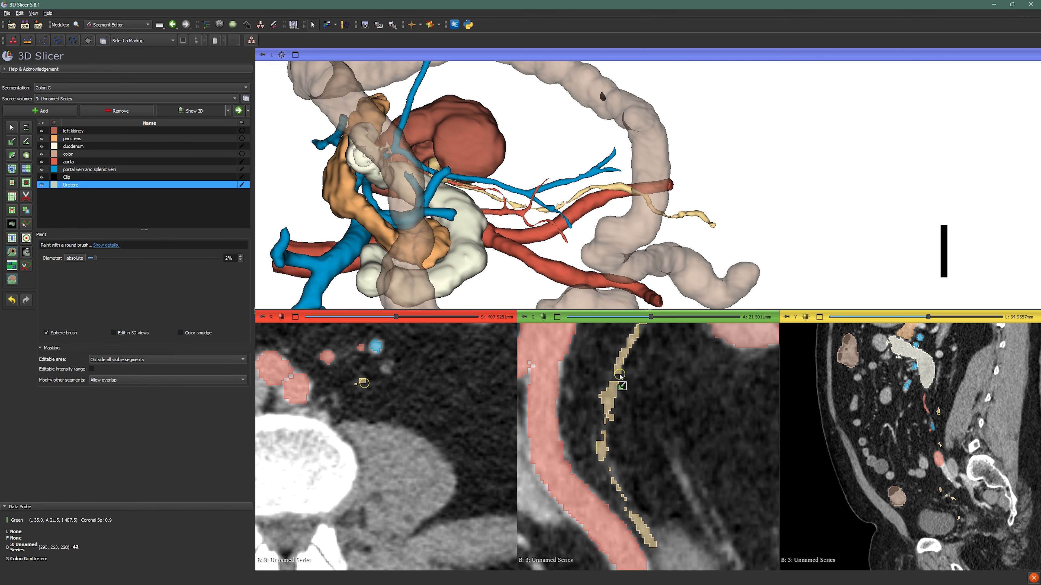
# Step: Enlarge the 3D view and inspect the ureter's course relative to the iliac arteries, mesenteric vessels and colon from several angles
pyautogui.moveTo(577, 275); pyautogui.dragTo(472, 309)
pyautogui.scroll(-2, 528, 264)
pyautogui.moveTo(532, 261); pyautogui.dragTo(527, 300, button='middle')
pyautogui.doubleClick(504, 207)
pyautogui.scroll(-2, 504, 221)
pyautogui.moveTo(474, 232); pyautogui.dragTo(510, 281, button='middle')
pyautogui.scroll(3, 510, 281)
pyautogui.moveTo(513, 283); pyautogui.dragTo(783, 406)
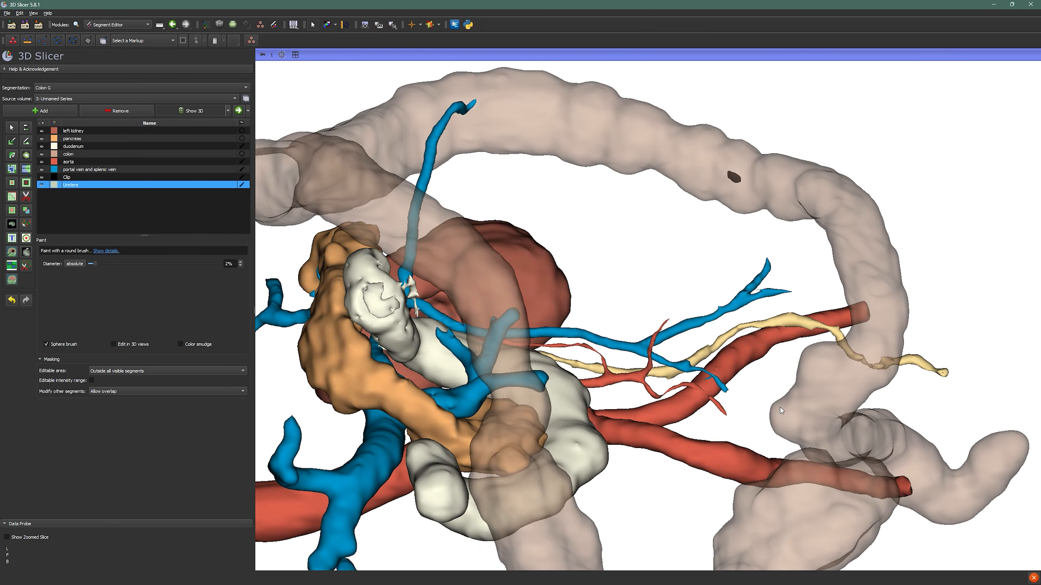
pyautogui.scroll(5, 745, 406)
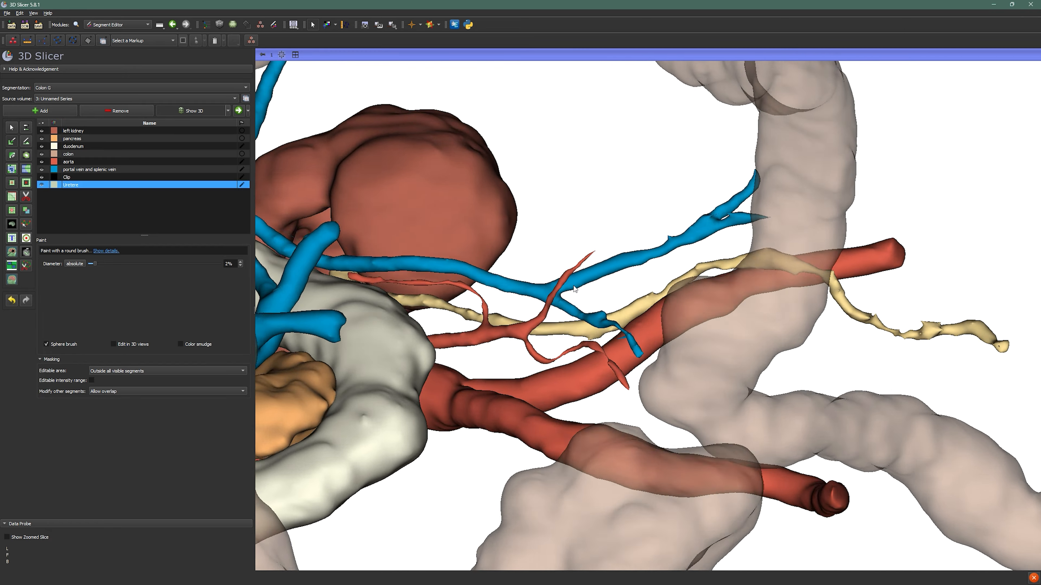
pyautogui.moveTo(573, 288); pyautogui.dragTo(703, 301)
pyautogui.moveTo(840, 256); pyautogui.dragTo(597, 394)
pyautogui.scroll(-3, 723, 293)
pyautogui.scroll(-3, 540, 308)
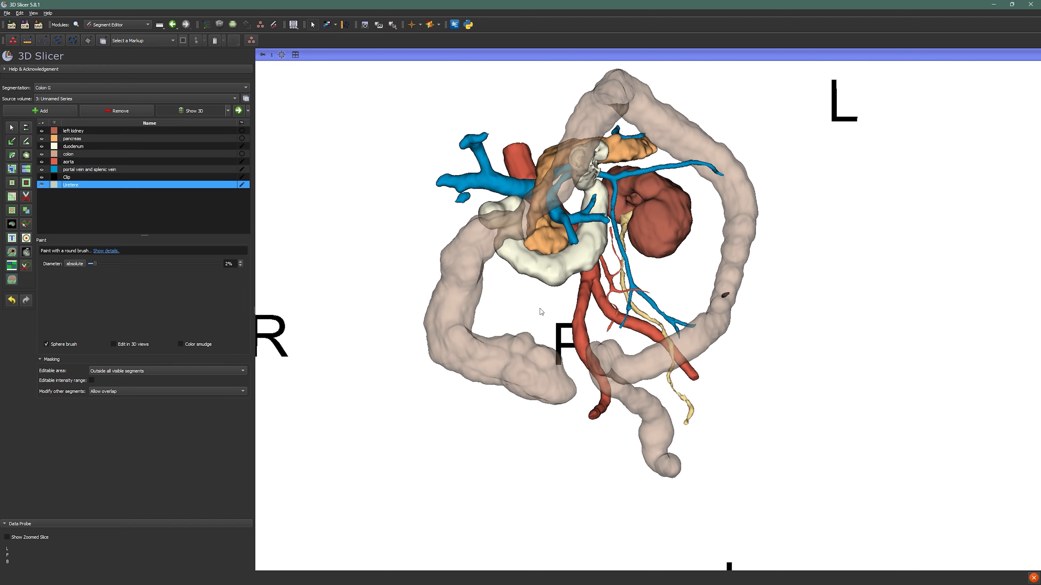
# Step: Restore the slice views, locate the left gonadal vessel, and add a segment named Gonadique coloured magenta
pyautogui.doubleClick(540, 308)
pyautogui.keyDown('ctrl'); pyautogui.scroll(-5, 364, 410); pyautogui.keyUp('ctrl')
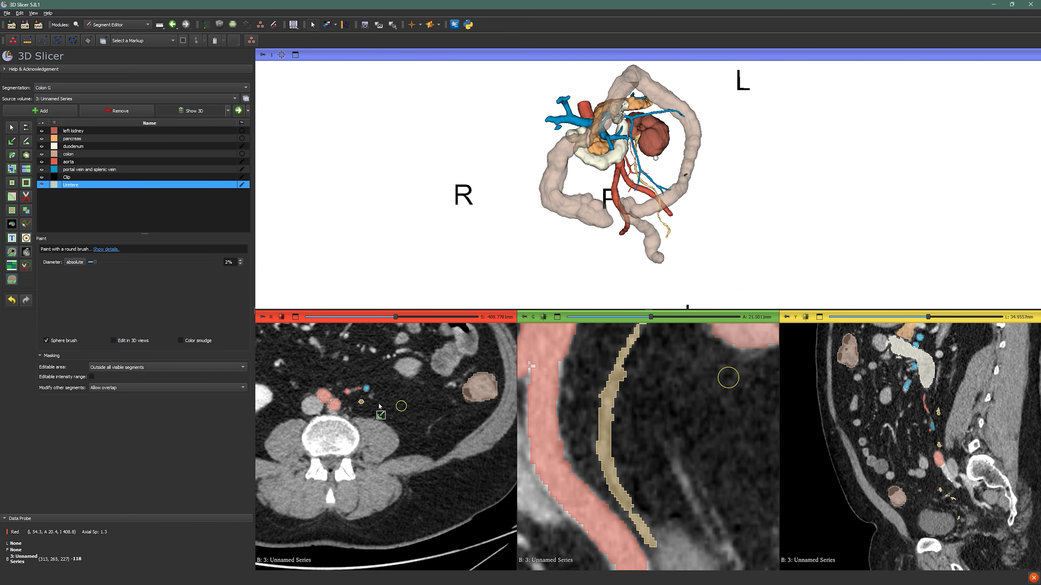
pyautogui.press('shift')
pyautogui.moveTo(654, 382); pyautogui.dragTo(632, 491, button='middle')
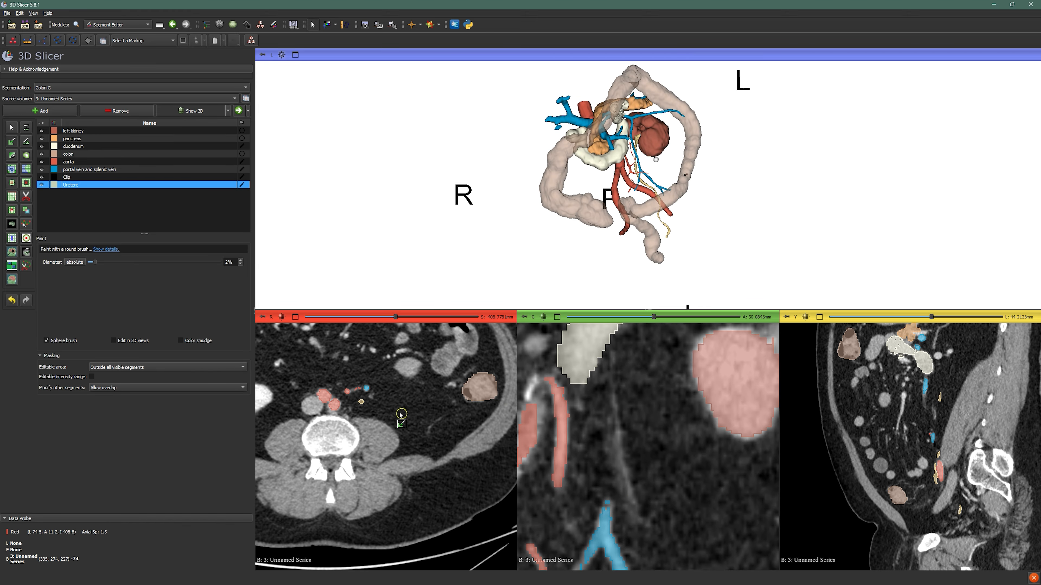
pyautogui.scroll(6, 401, 415)
pyautogui.press('shift')
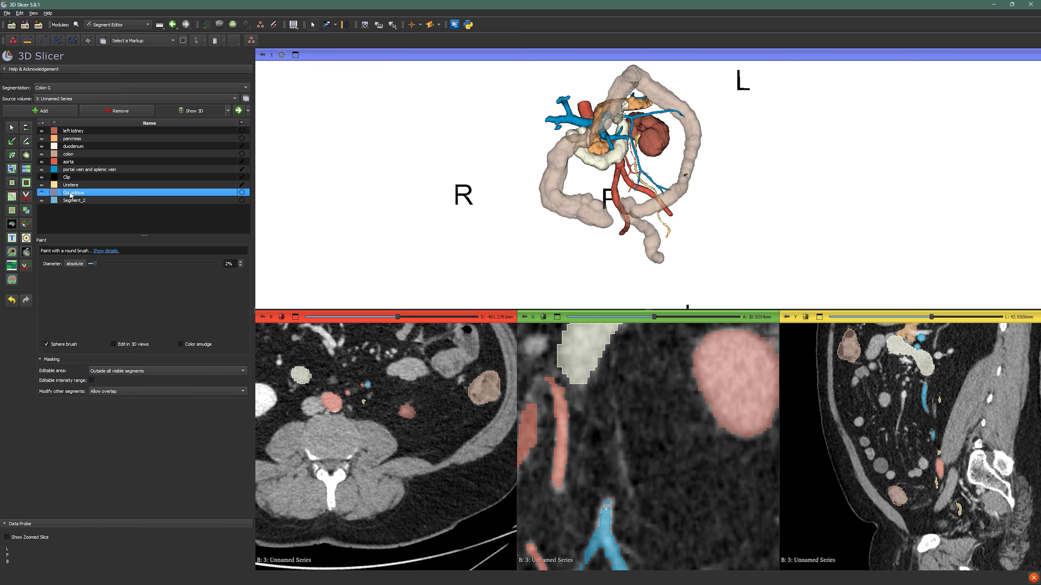
pyautogui.doubleClick(54, 193)
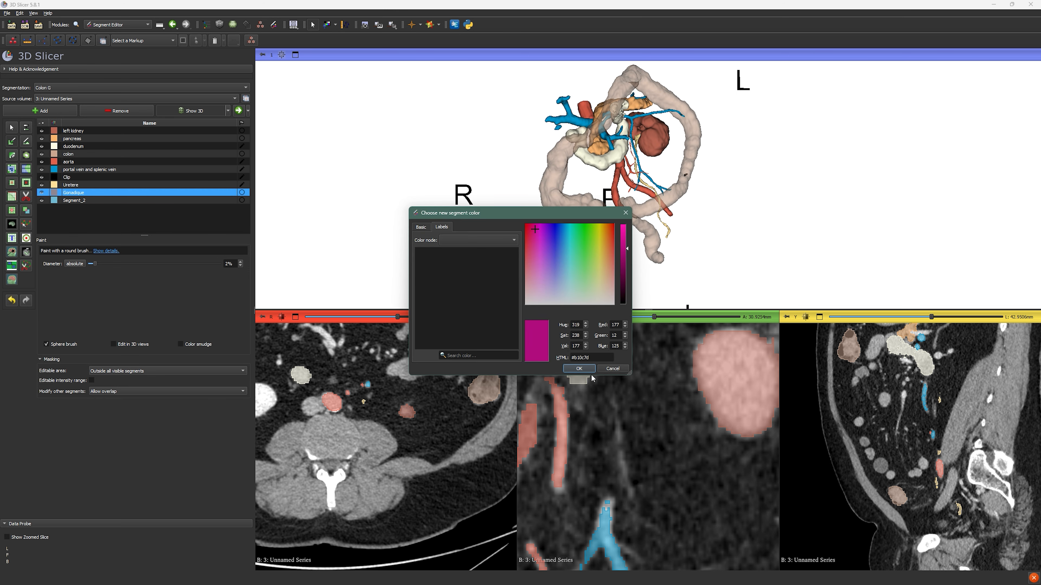
pyautogui.click(579, 369)
# Step: Follow the gonadal vessel up to the left kidney and limit painting to intensities from -43.01 to 3071.00
pyautogui.press('shift')
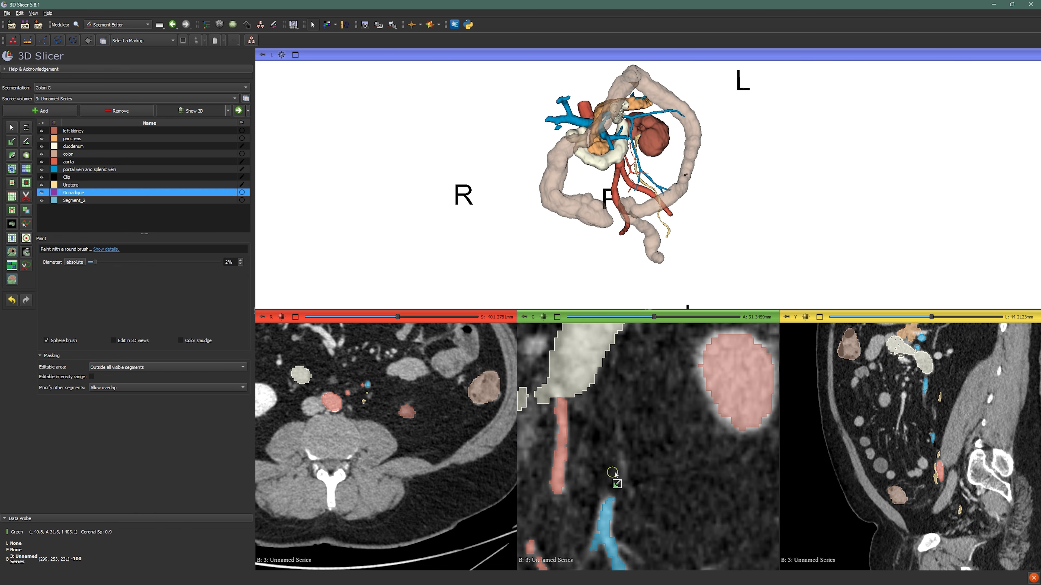
pyautogui.press('shift')
pyautogui.keyDown('ctrl'); pyautogui.scroll(4, 621, 464); pyautogui.keyUp('ctrl')
pyautogui.press('shift')
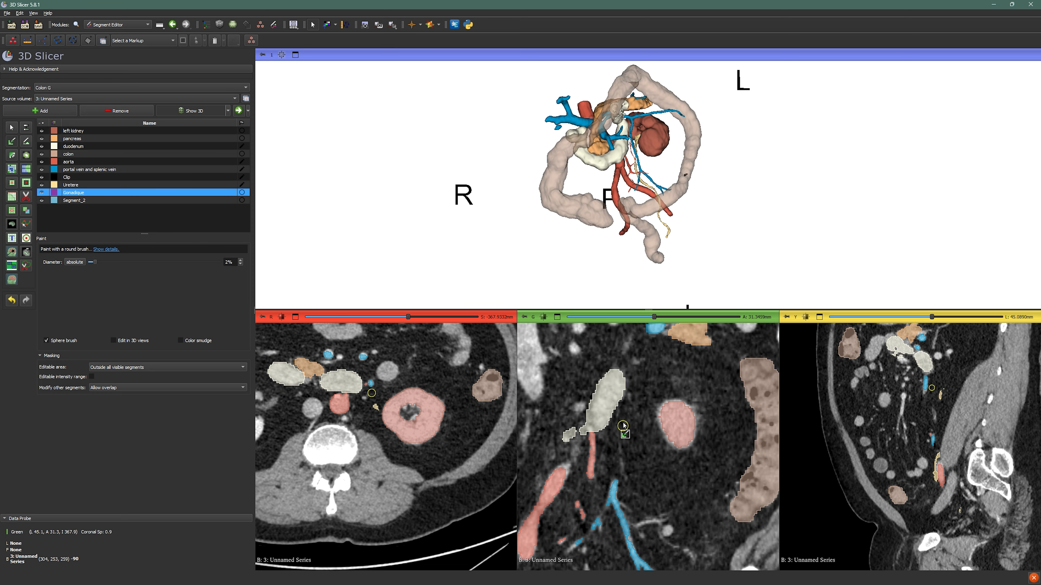
pyautogui.press('shift')
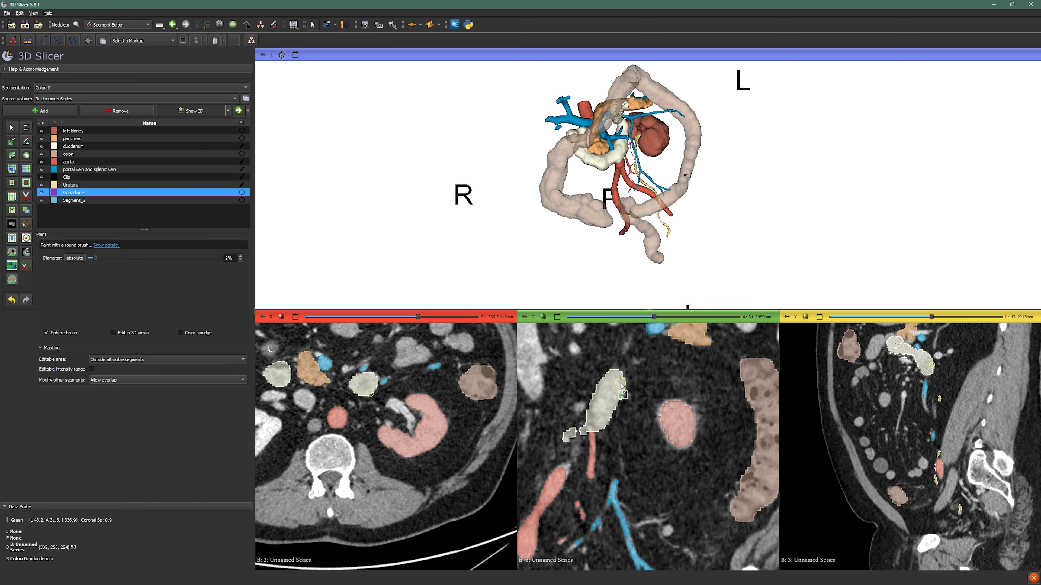
pyautogui.press('shift')
pyautogui.click(91, 380)
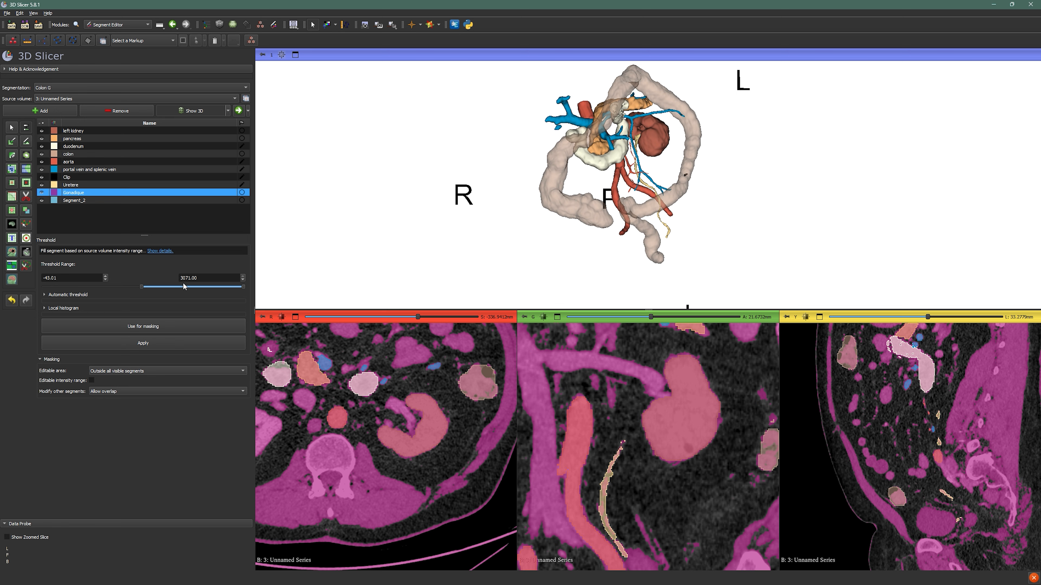
pyautogui.scroll(12, 372, 437)
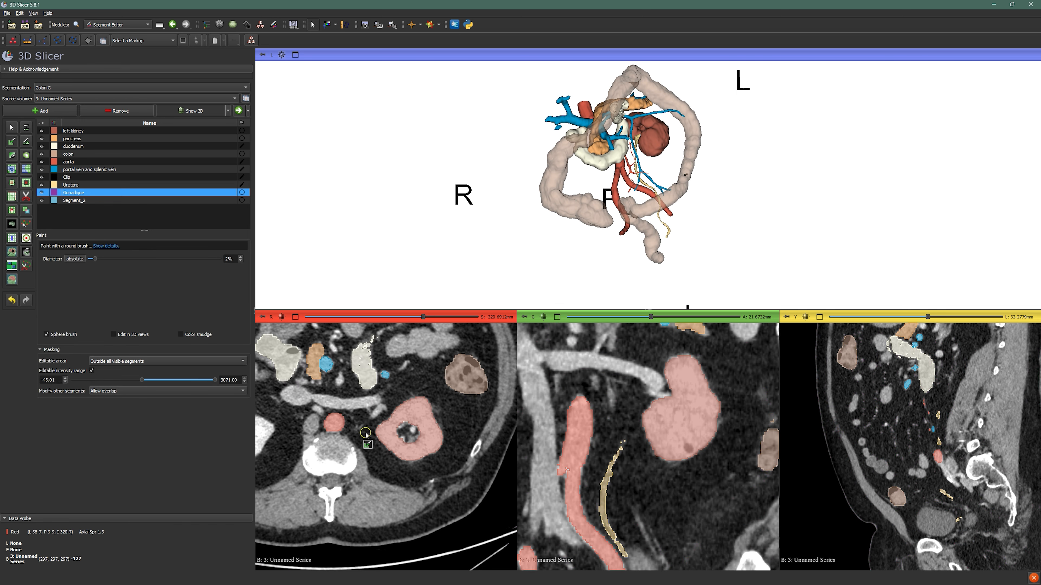
pyautogui.press('shift')
# Step: Paint the upper gonadal vessel in the coronal slices, from below the left renal vein down alongside the ureter
pyautogui.scroll(6, 639, 415)
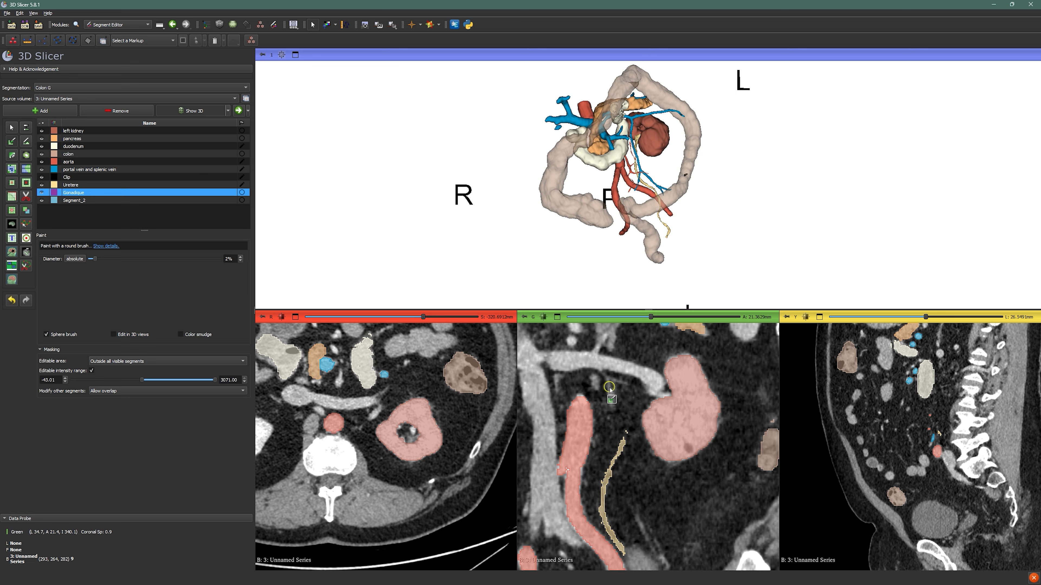
pyautogui.scroll(2, 621, 426)
pyautogui.moveTo(617, 423); pyautogui.dragTo(619, 423)
pyautogui.scroll(2, 622, 425)
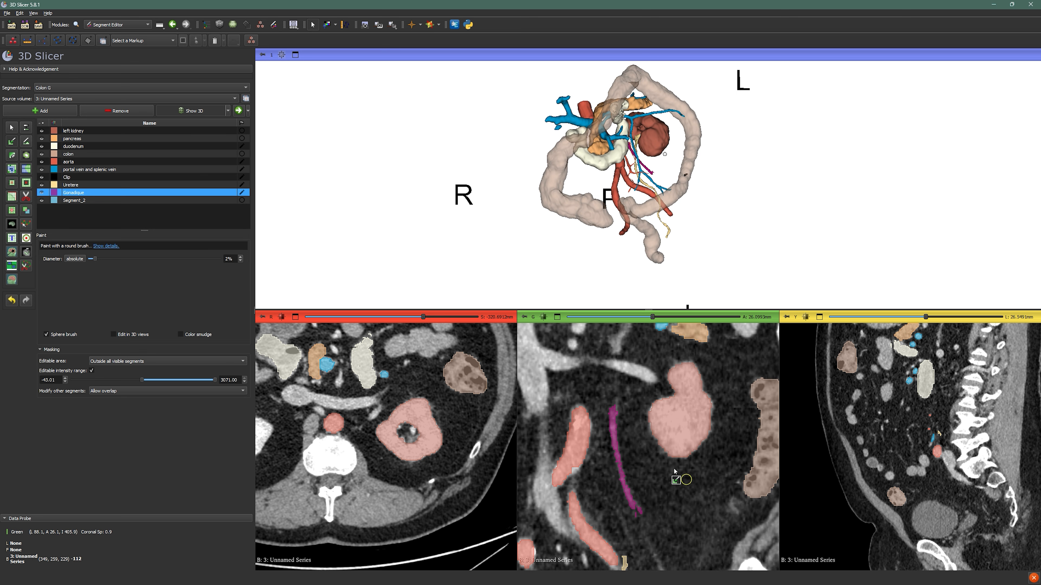
# Step: Paint the middle part of the left gonadal vessel in the coronal slices, below the left kidney and lateral to the ureter
pyautogui.moveTo(675, 471); pyautogui.dragTo(624, 389, button='middle')
pyautogui.scroll(1, 624, 390)
pyautogui.scroll(-4, 624, 389)
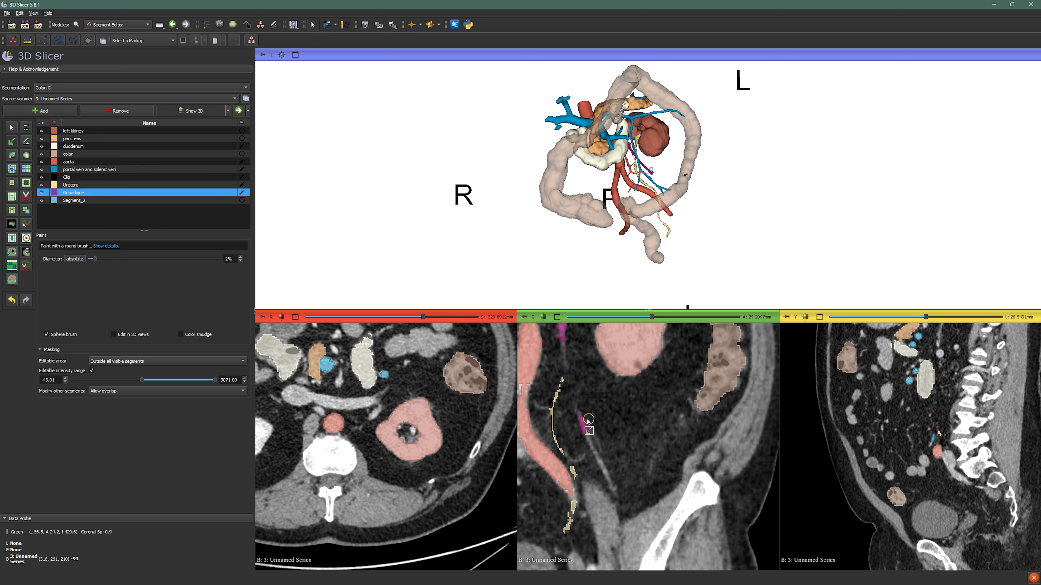
pyautogui.scroll(4, 624, 473)
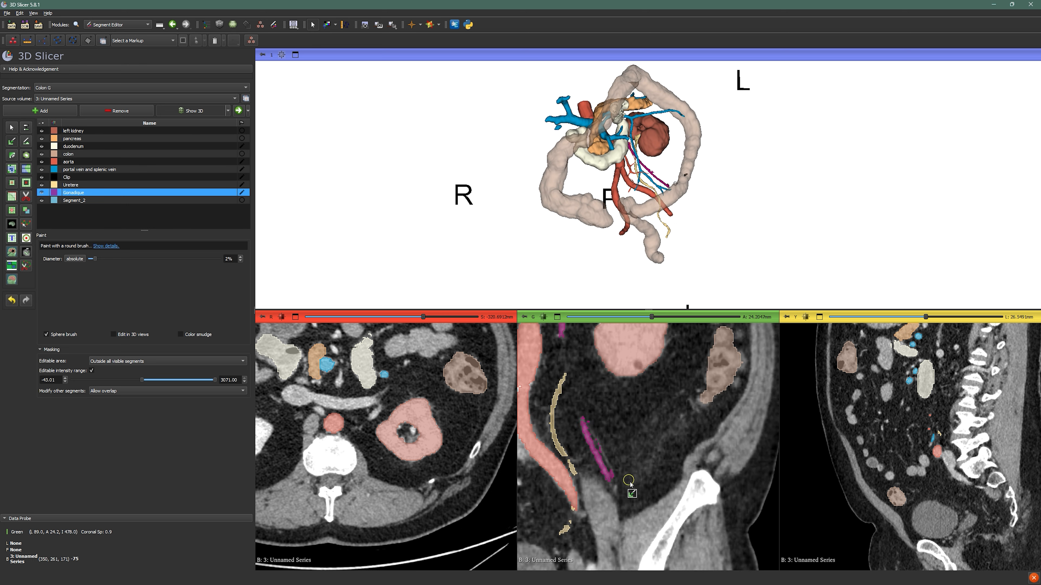
pyautogui.scroll(4, 645, 507)
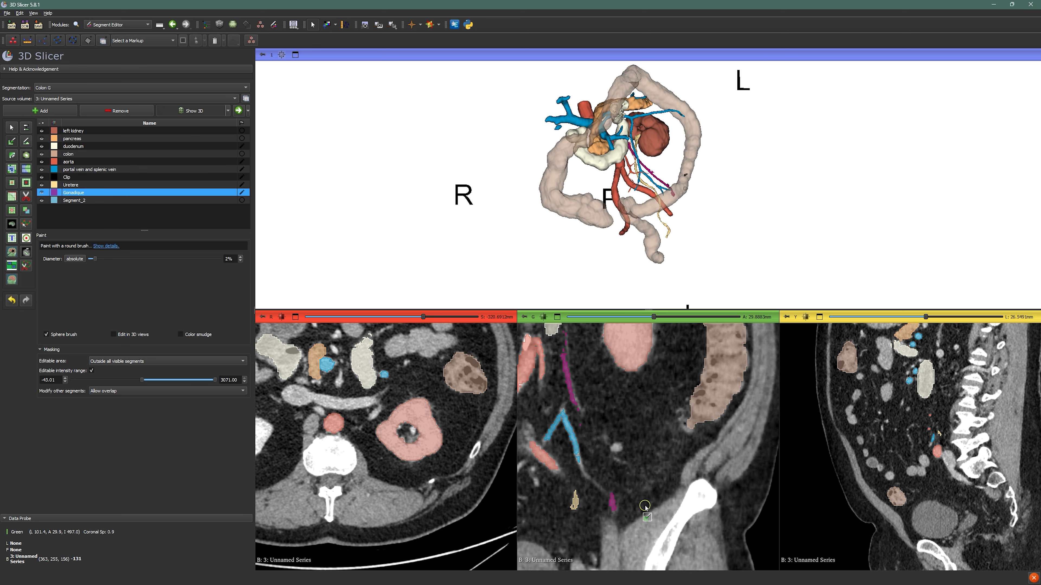
# Step: Extend the gonadal vessel down in the coronal slices past the end of the blue mesenteric vein branches, at the level of the iliac bone
pyautogui.moveTo(641, 499); pyautogui.dragTo(636, 430, button='middle')
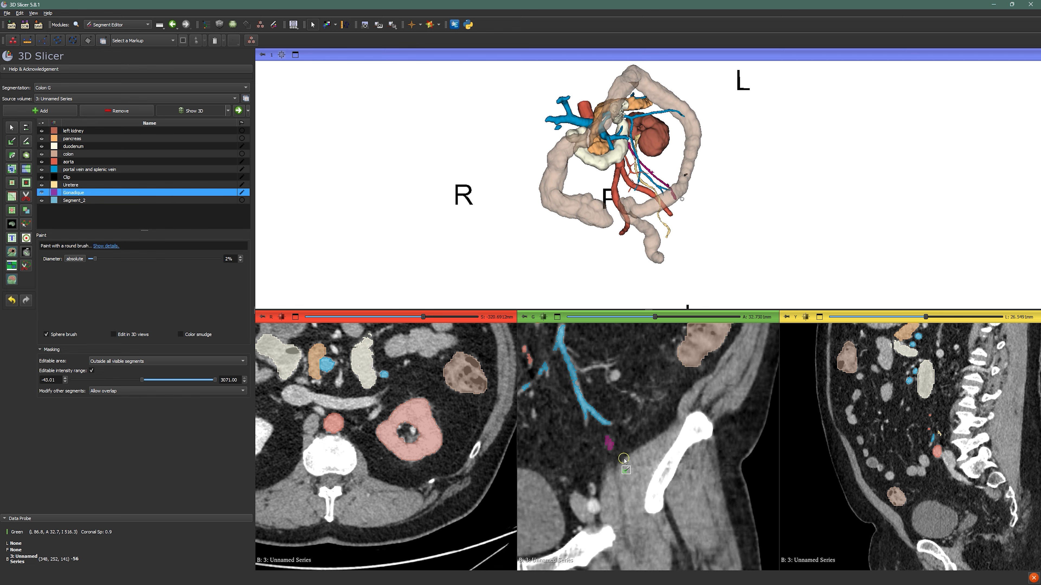
pyautogui.scroll(1, 615, 454)
pyautogui.press('shift')
pyautogui.scroll(-5, 395, 424)
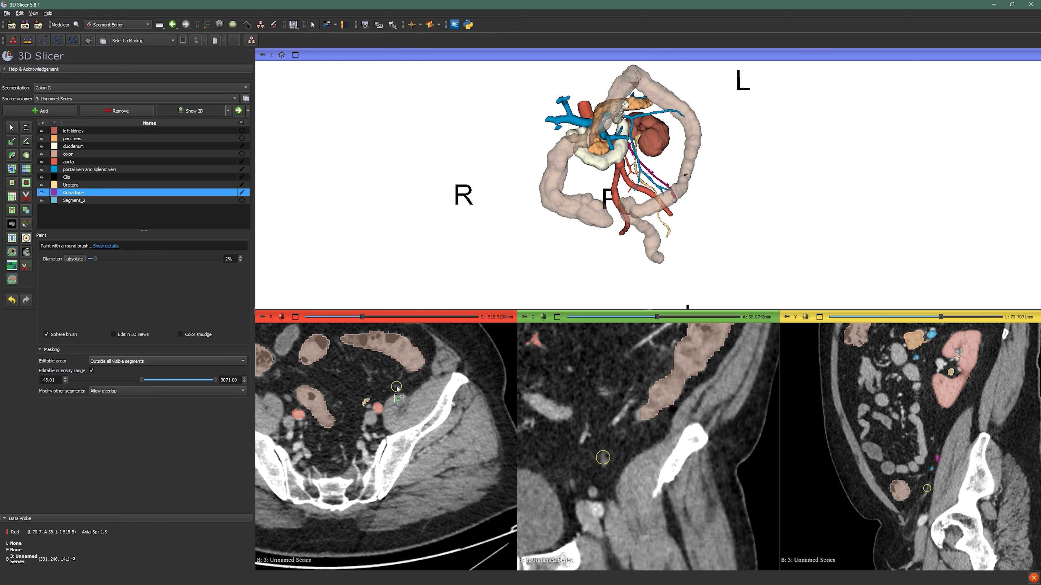
pyautogui.scroll(-5, 606, 455)
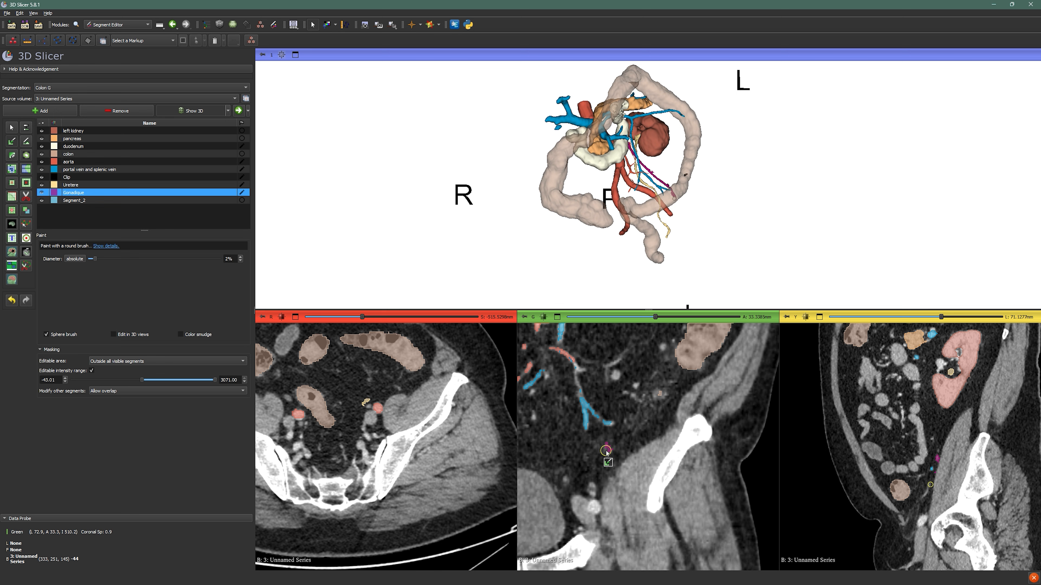
pyautogui.scroll(3, 612, 461)
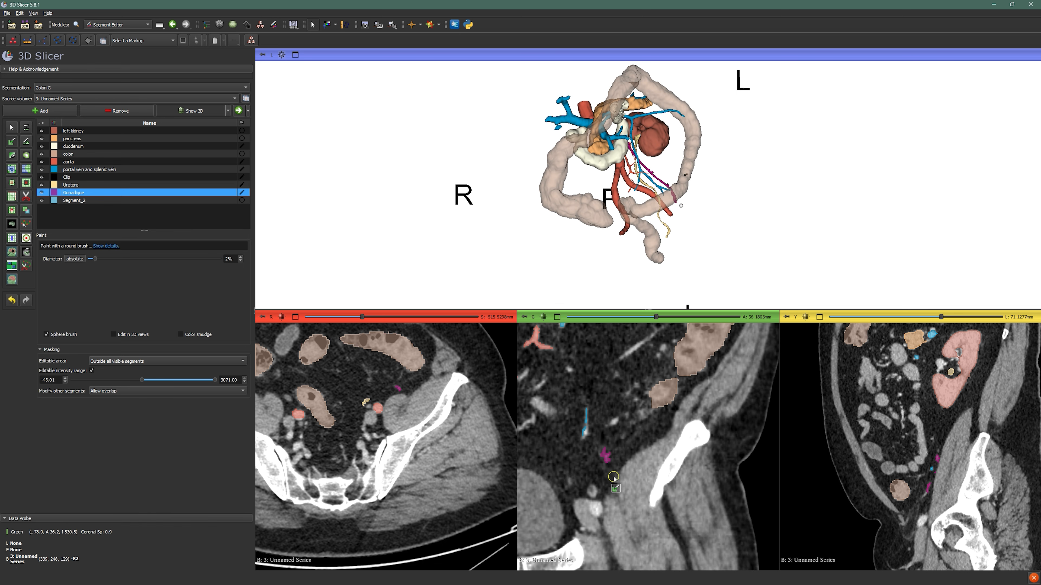
# Step: Continue painting the gonadal vessel downward in enlarged sagittal slices, behind the sigmoid colon and in front of the hip joint
pyautogui.scroll(4, 608, 471)
pyautogui.keyDown('ctrl'); pyautogui.scroll(5, 934, 522); pyautogui.keyUp('ctrl')
pyautogui.scroll(3, 930, 508)
pyautogui.scroll(-5, 922, 478)
pyautogui.scroll(1, 910, 461)
pyautogui.scroll(-3, 925, 484)
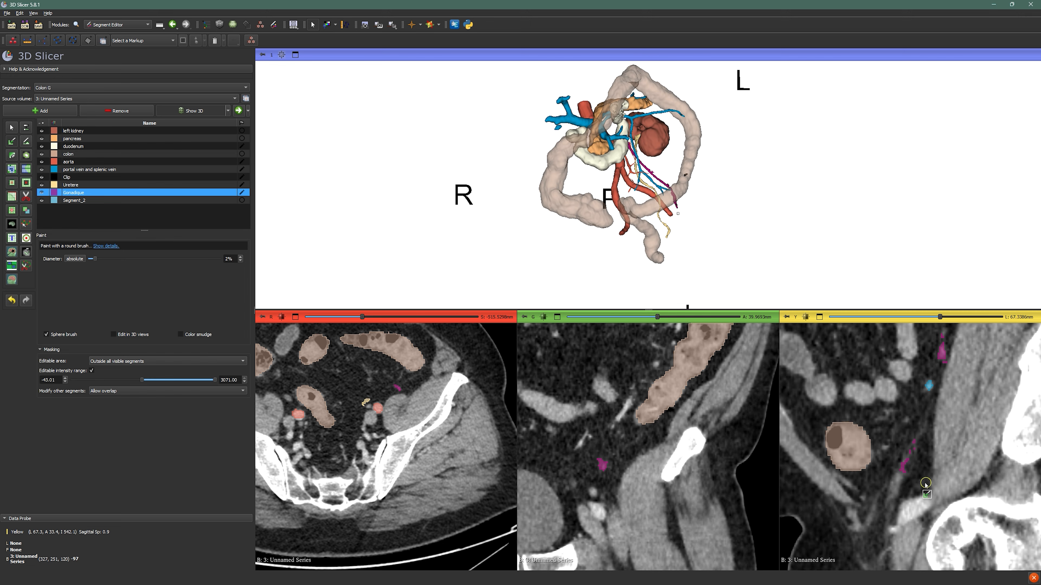
pyautogui.scroll(-3, 908, 495)
pyautogui.moveTo(896, 497); pyautogui.dragTo(894, 450, button='middle')
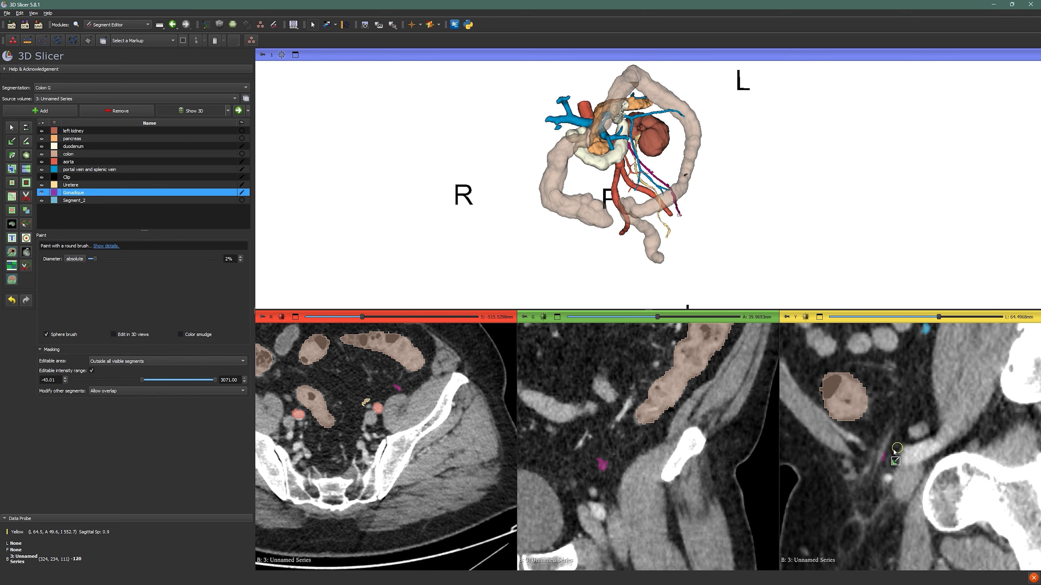
pyautogui.moveTo(886, 446); pyautogui.dragTo(882, 460)
# Step: Paint the lowest part of the gonadal vessel in the coronal slices, down to the left inguinal region
pyautogui.press('shift')
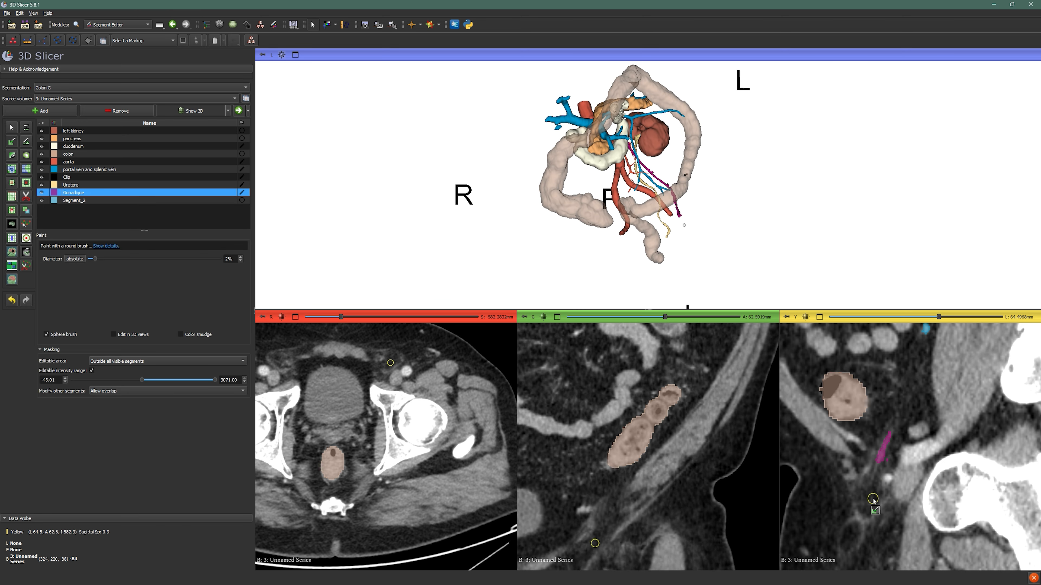
pyautogui.moveTo(629, 499); pyautogui.dragTo(636, 405, button='middle')
pyautogui.scroll(-7, 637, 408)
pyautogui.scroll(10, 641, 412)
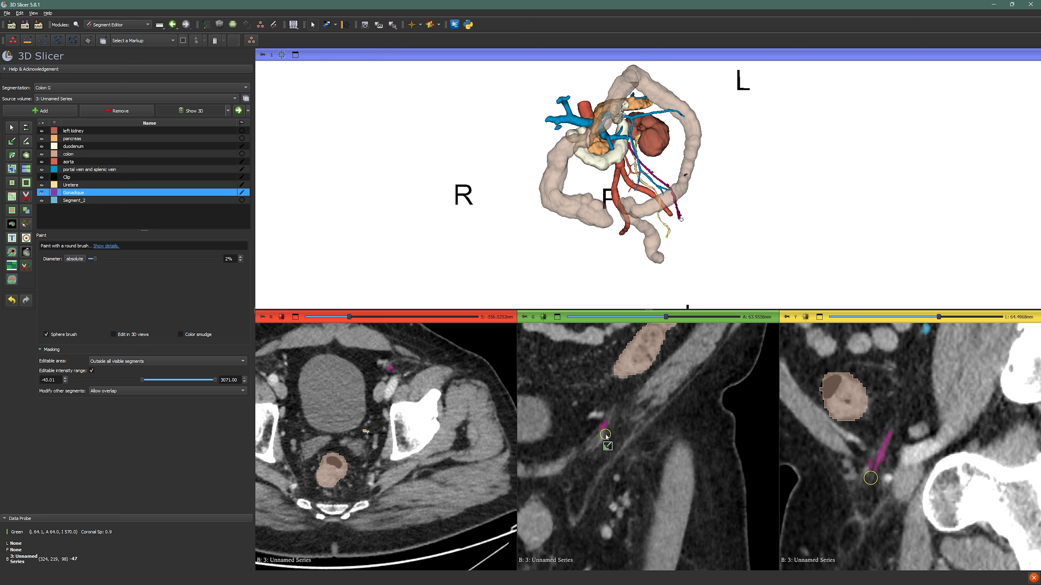
pyautogui.scroll(2, 603, 452)
pyautogui.press('shift')
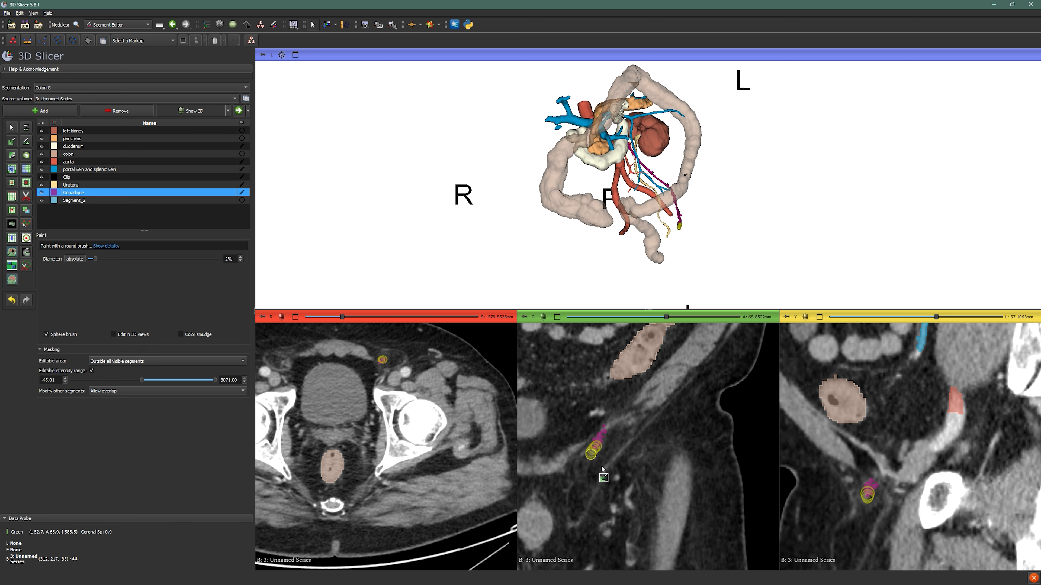
pyautogui.scroll(4, 598, 467)
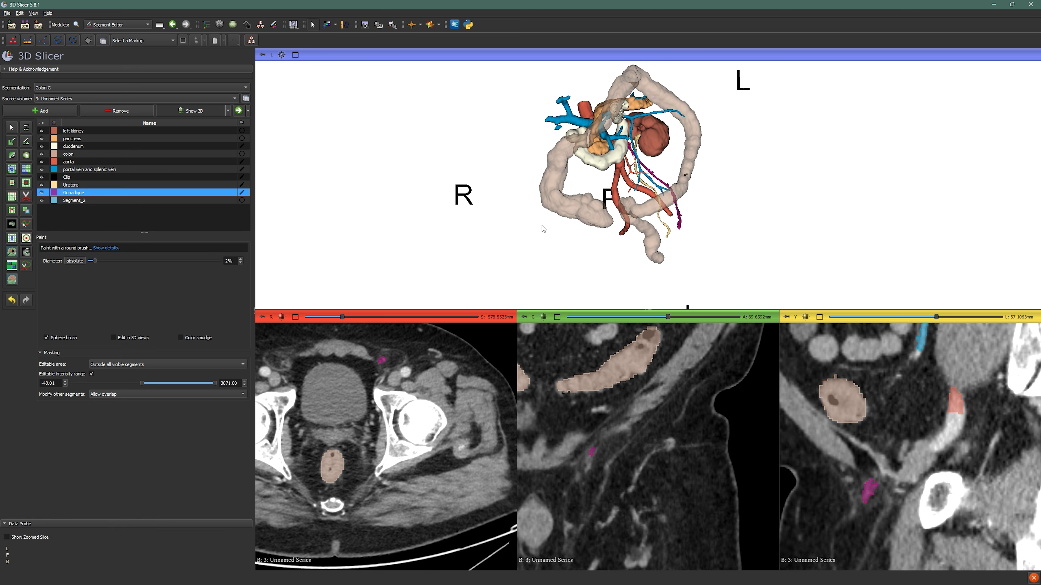
# Step: Erase the stray gonadal fragment beside the mesenteric vein in the 3D model using Scissors with Erase inside and a free-form outline
pyautogui.moveTo(450, 223); pyautogui.dragTo(740, 236)
pyautogui.scroll(6, 738, 234)
pyautogui.moveTo(685, 204); pyautogui.dragTo(582, 223)
pyautogui.scroll(8, 583, 223)
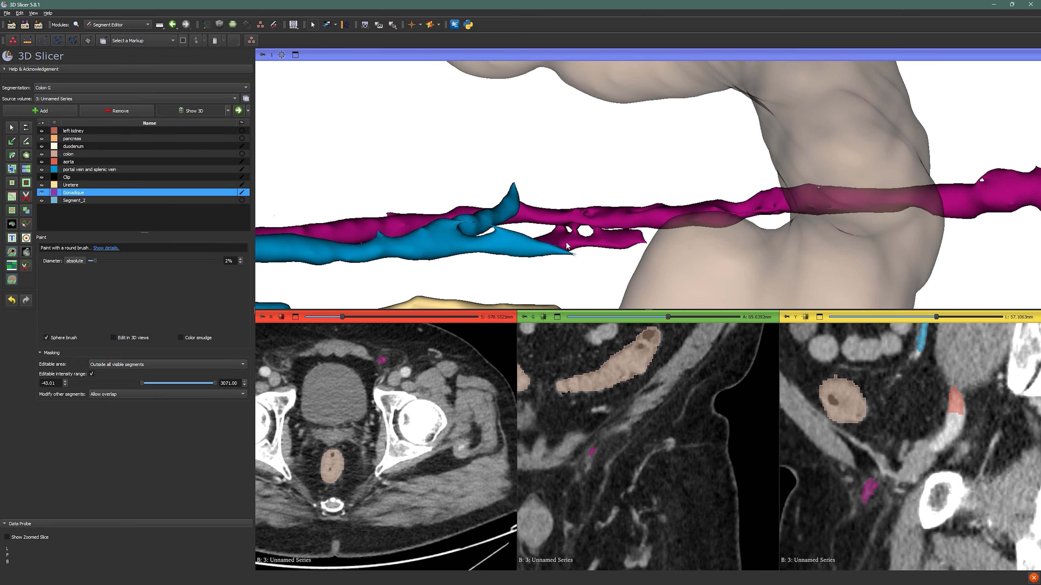
pyautogui.moveTo(578, 220); pyautogui.dragTo(461, 213)
pyautogui.scroll(4, 576, 243)
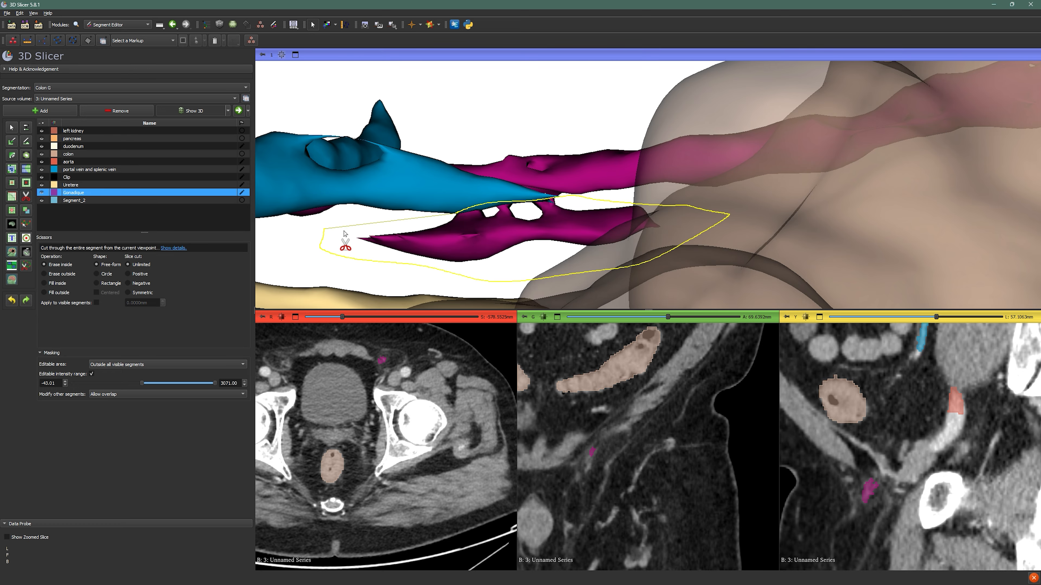
pyautogui.moveTo(344, 234); pyautogui.dragTo(442, 217)
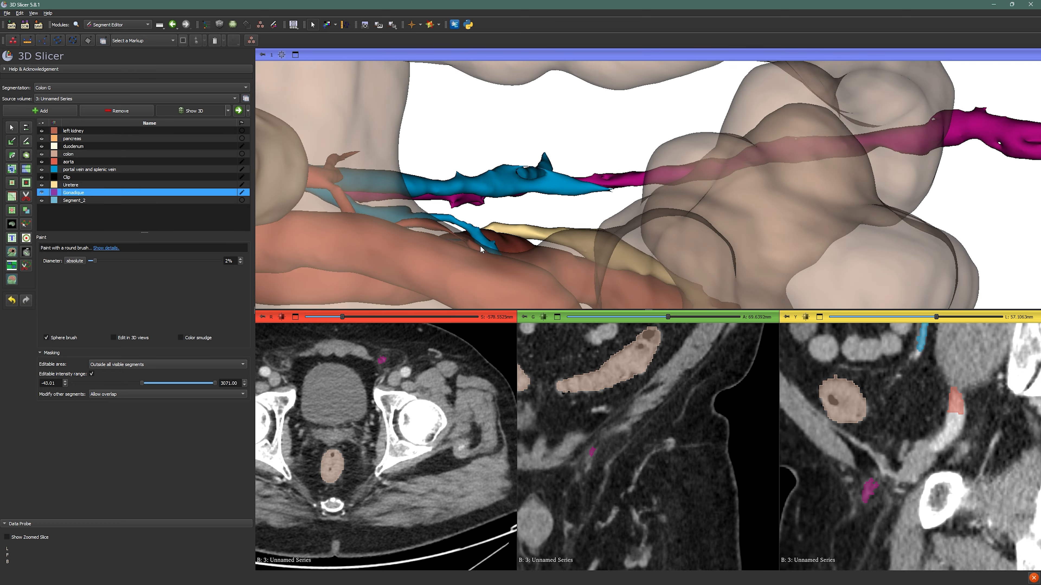
# Step: Enlarge the 3D view and examine the full course of the gonadal vessel relative to the ureter, iliac arteries and colon
pyautogui.moveTo(481, 249)
pyautogui.mouseDown()
pyautogui.moveTo(555, 203)
pyautogui.moveTo(418, 200)
pyautogui.mouseUp()
pyautogui.scroll(-5, 556, 202)
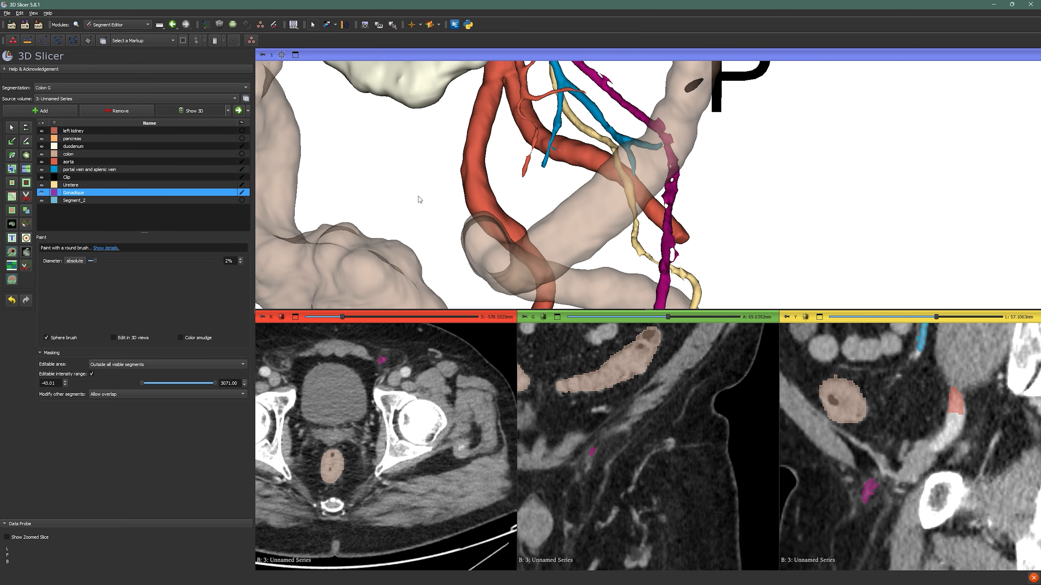
pyautogui.scroll(-3, 418, 200)
pyautogui.moveTo(572, 197); pyautogui.dragTo(617, 194)
pyautogui.scroll(-3, 618, 193)
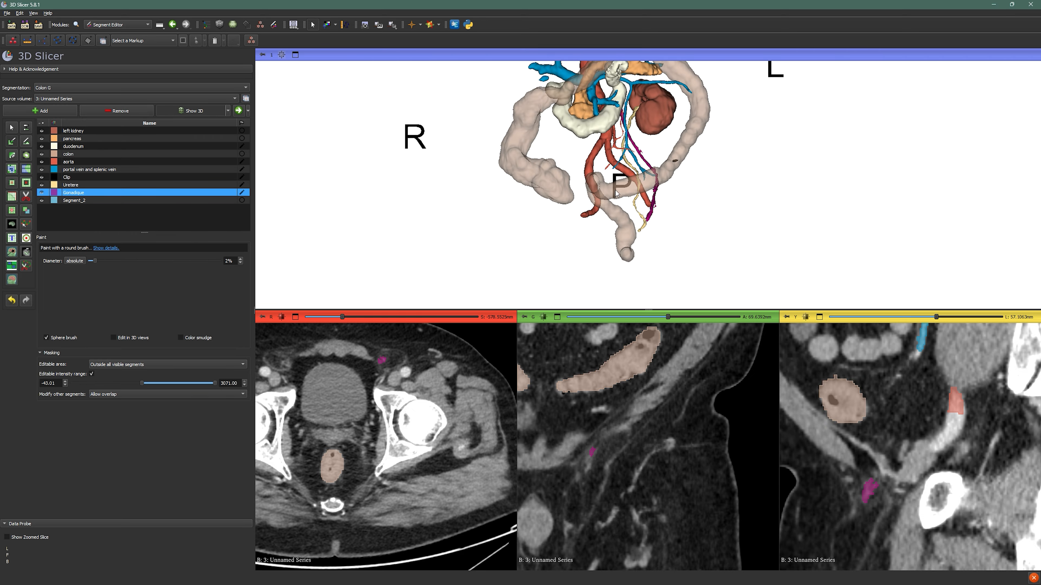
pyautogui.doubleClick(616, 191)
pyautogui.scroll(-2, 616, 191)
pyautogui.moveTo(616, 192); pyautogui.dragTo(614, 273, button='middle')
pyautogui.scroll(1, 613, 328)
pyautogui.moveTo(611, 408); pyautogui.dragTo(608, 376, button='middle')
pyautogui.scroll(2, 607, 376)
pyautogui.moveTo(608, 379); pyautogui.dragTo(414, 416)
pyautogui.scroll(2, 414, 416)
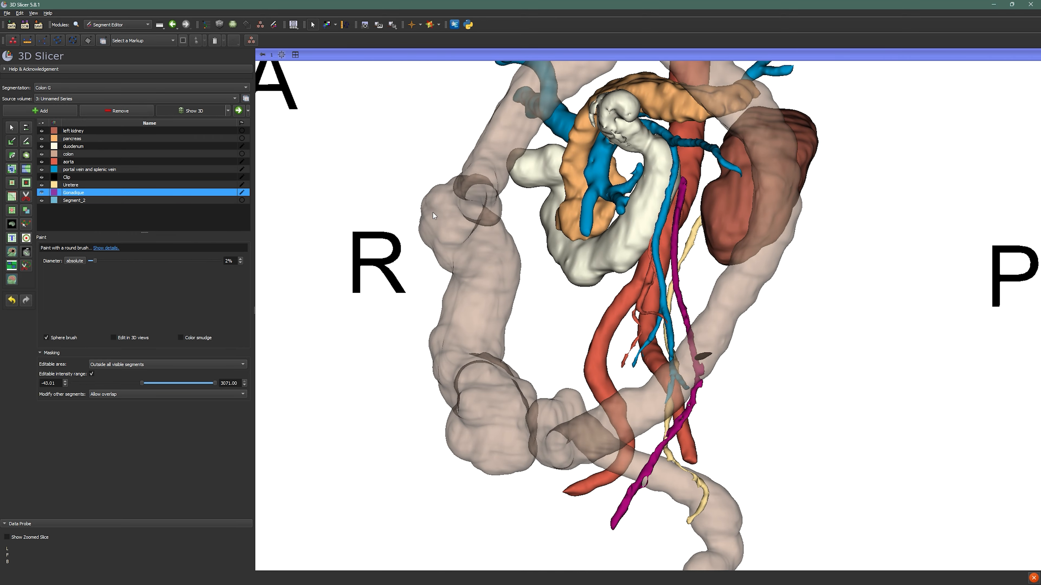
# Step: Examine close up, from several angles, how the gonadal vessel and ureter run alongside the inferior mesenteric vessels below the left kidney
pyautogui.moveTo(602, 185); pyautogui.dragTo(575, 325)
pyautogui.scroll(3, 575, 324)
pyautogui.moveTo(582, 283); pyautogui.dragTo(465, 318)
pyautogui.scroll(-2, 574, 330)
pyautogui.scroll(3, 532, 353)
pyautogui.moveTo(562, 375); pyautogui.dragTo(600, 389)
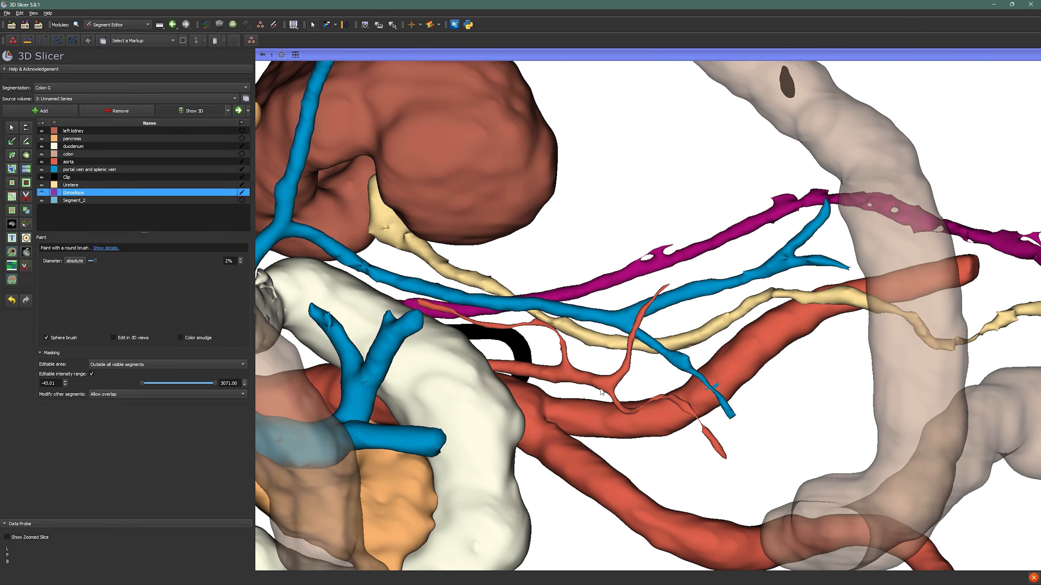
pyautogui.moveTo(516, 307); pyautogui.dragTo(563, 364)
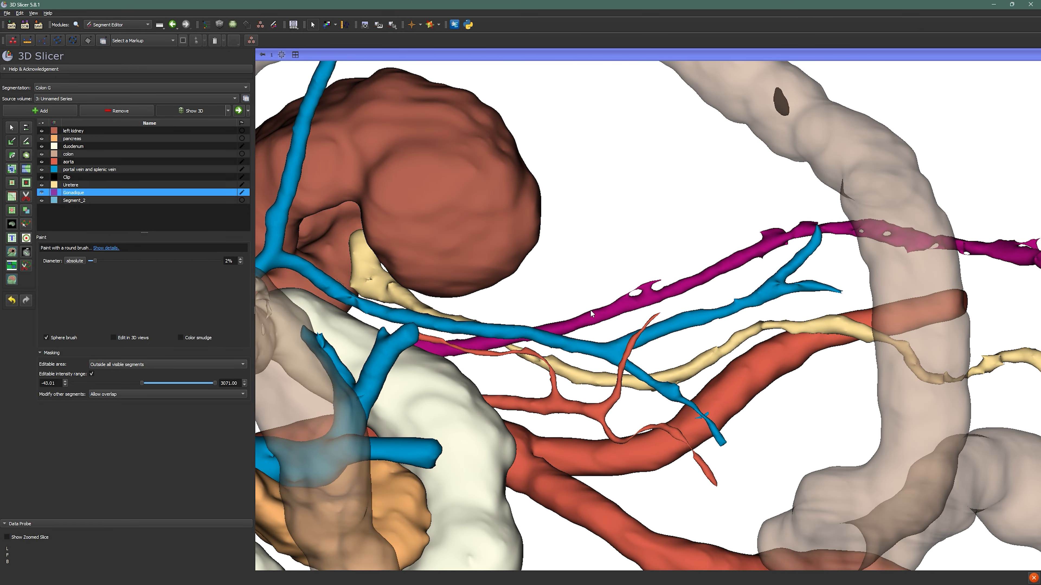
pyautogui.scroll(-3, 737, 300)
pyautogui.moveTo(730, 303); pyautogui.dragTo(622, 393)
pyautogui.scroll(-5, 603, 369)
pyautogui.moveTo(582, 348); pyautogui.dragTo(656, 386)
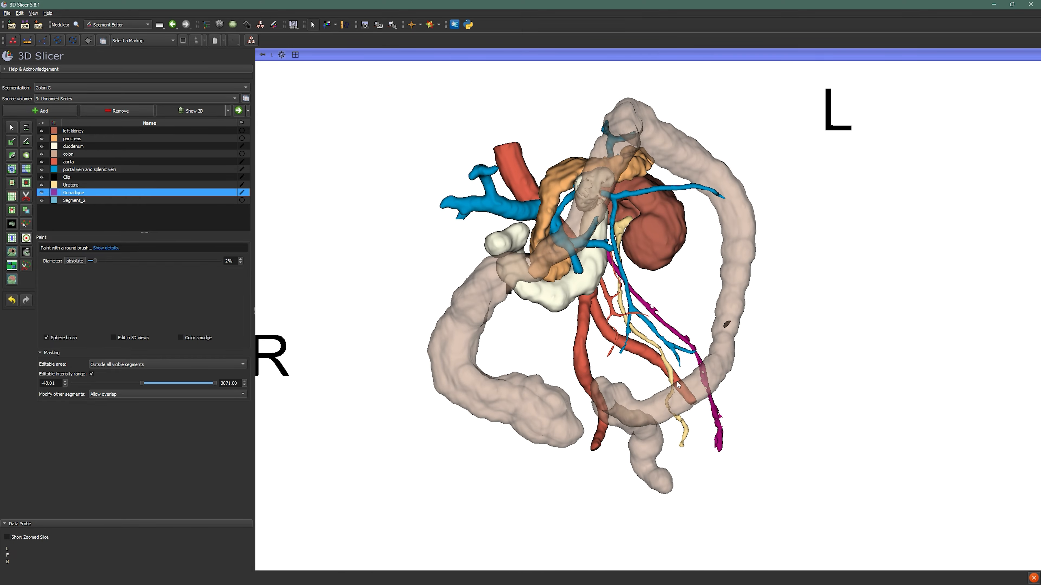
pyautogui.scroll(6, 656, 385)
pyautogui.moveTo(600, 329); pyautogui.dragTo(576, 288)
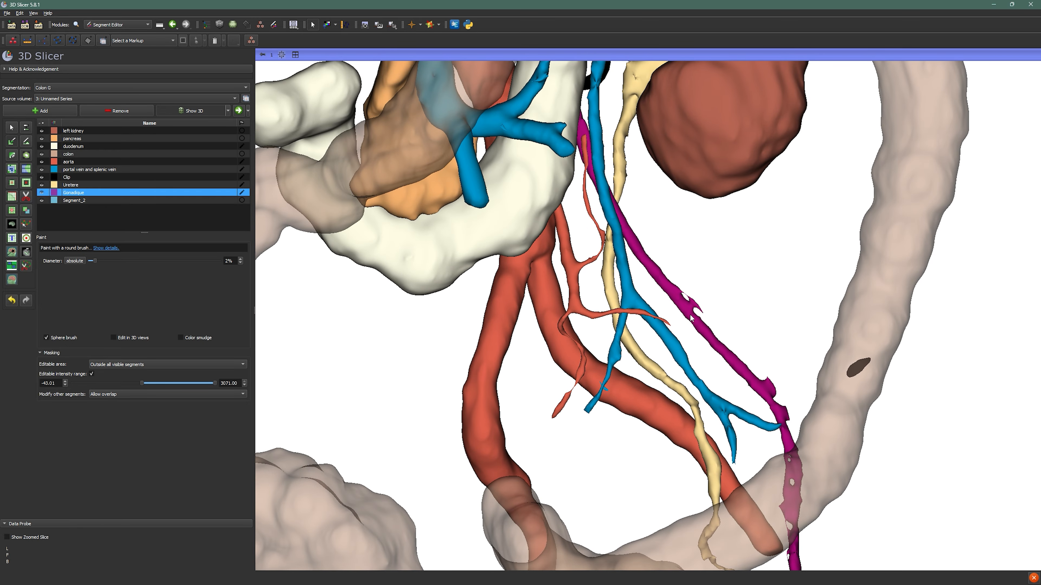
pyautogui.scroll(-5, 691, 318)
pyautogui.moveTo(691, 318); pyautogui.dragTo(658, 128)
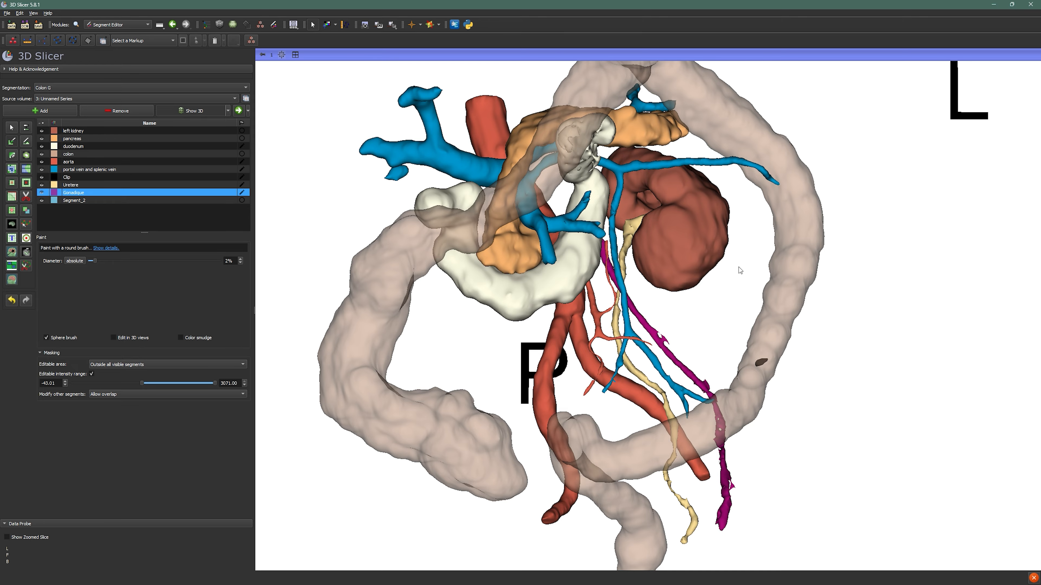
pyautogui.moveTo(672, 216); pyautogui.dragTo(609, 255)
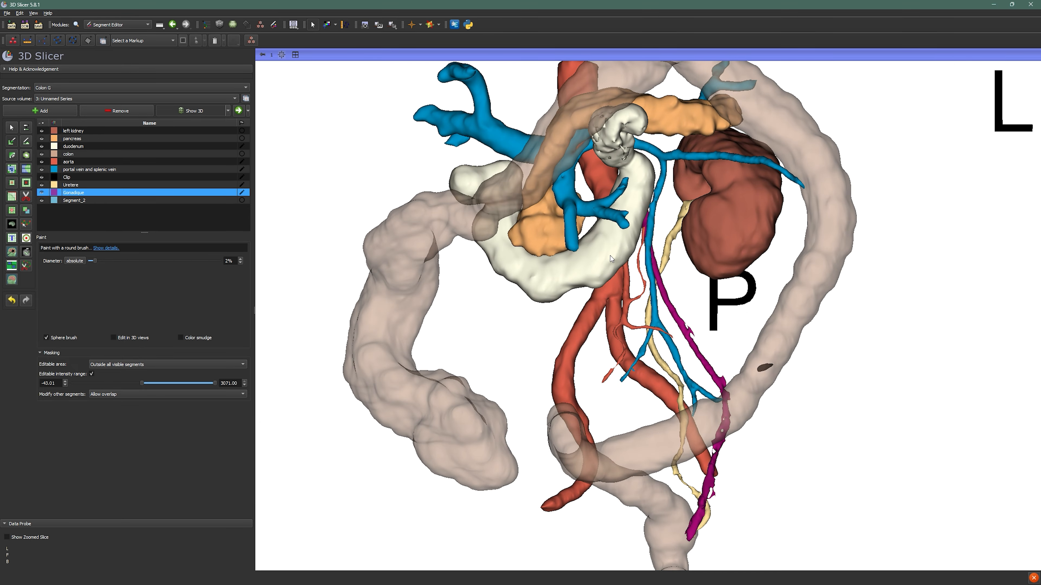
# Step: Restore the slice views at full body extent and compare the segmented structures across the axial, coronal and sagittal planes
pyautogui.doubleClick(609, 256)
pyautogui.keyDown('ctrl'); pyautogui.scroll(-3, 408, 408); pyautogui.keyUp('ctrl')
pyautogui.keyDown('ctrl'); pyautogui.scroll(-6, 590, 404); pyautogui.keyUp('ctrl')
pyautogui.moveTo(617, 361); pyautogui.dragTo(668, 458, button='middle')
pyautogui.keyDown('ctrl'); pyautogui.scroll(-6, 863, 401); pyautogui.keyUp('ctrl')
pyautogui.moveTo(861, 405); pyautogui.dragTo(871, 480, button='middle')
pyautogui.press('shift')
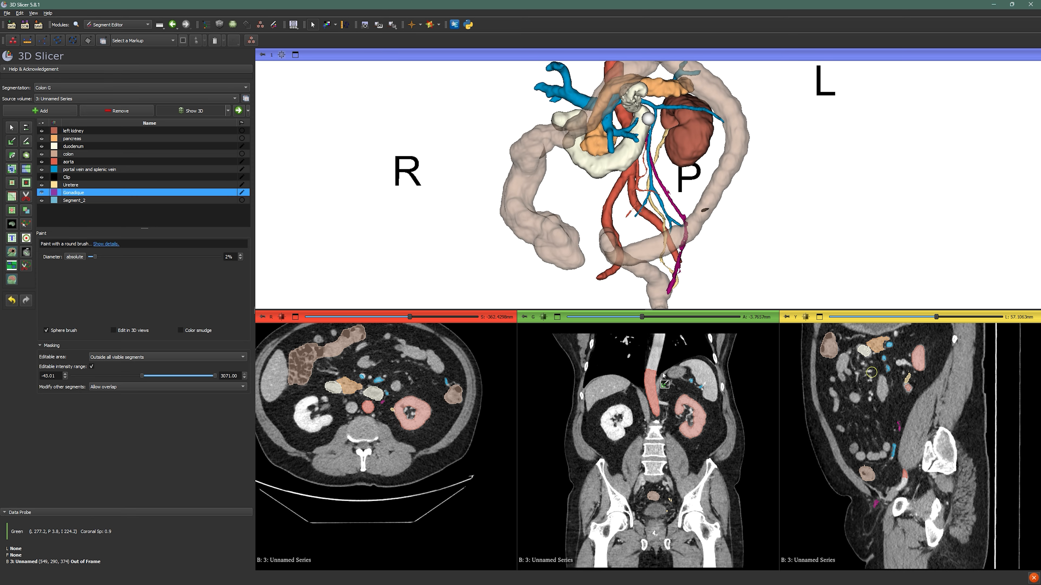
pyautogui.keyDown('ctrl'); pyautogui.scroll(5, 412, 392); pyautogui.keyUp('ctrl')
pyautogui.keyDown('ctrl'); pyautogui.scroll(-5, 410, 369); pyautogui.keyUp('ctrl')
pyautogui.press('shift')
pyautogui.press('shift')
pyautogui.moveTo(512, 197); pyautogui.dragTo(710, 338)
# Step: Enlarge the 3D view again and review the complete colon model from a tilted angle
pyautogui.doubleClick(541, 171)
pyautogui.scroll(-3, 541, 170)
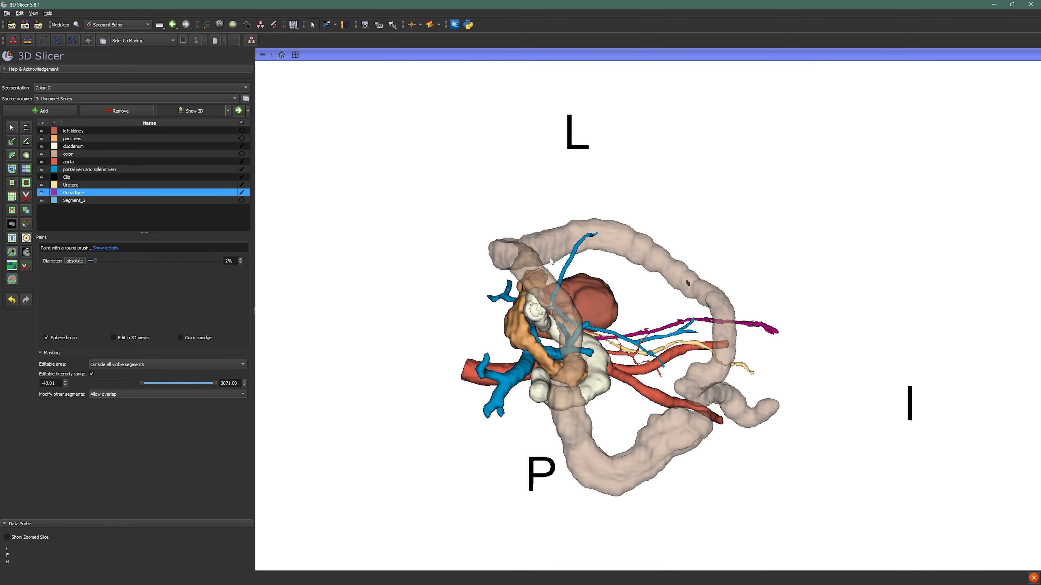
pyautogui.moveTo(490, 339); pyautogui.dragTo(520, 400)
pyautogui.scroll(1, 516, 384)
pyautogui.moveTo(515, 384); pyautogui.dragTo(544, 307, button='middle')
pyautogui.scroll(2, 544, 306)
pyautogui.moveTo(545, 307); pyautogui.dragTo(498, 250)
pyautogui.scroll(-1, 516, 267)
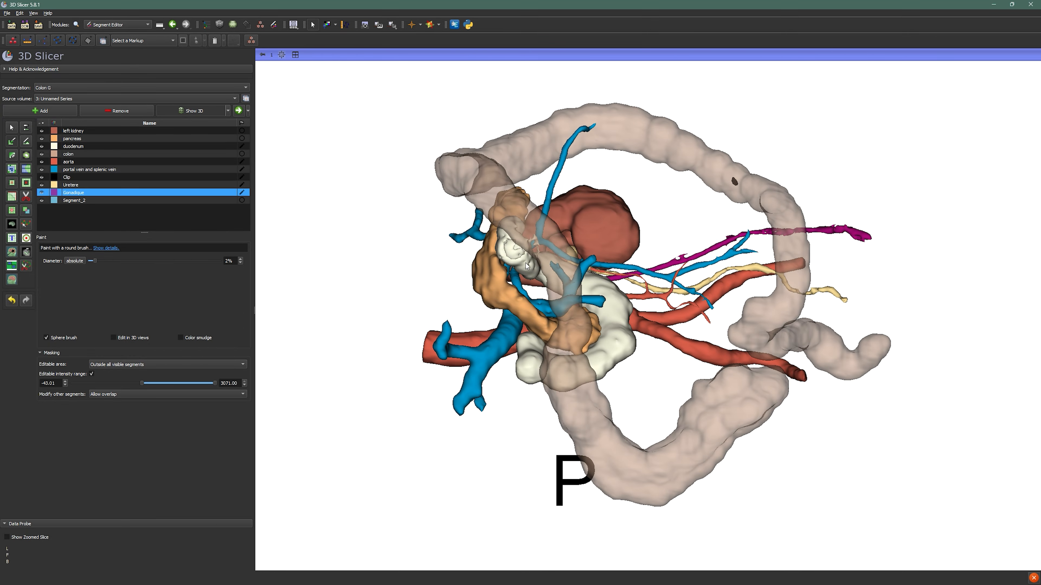
# Step: Review the finished model from the front, examining the clip location, colon, mesenteric vessels, ureter and gonadal vessel together
pyautogui.moveTo(751, 299); pyautogui.dragTo(331, 333)
pyautogui.moveTo(525, 475); pyautogui.dragTo(596, 343)
pyautogui.scroll(-4, 580, 406)
pyautogui.scroll(2, 637, 396)
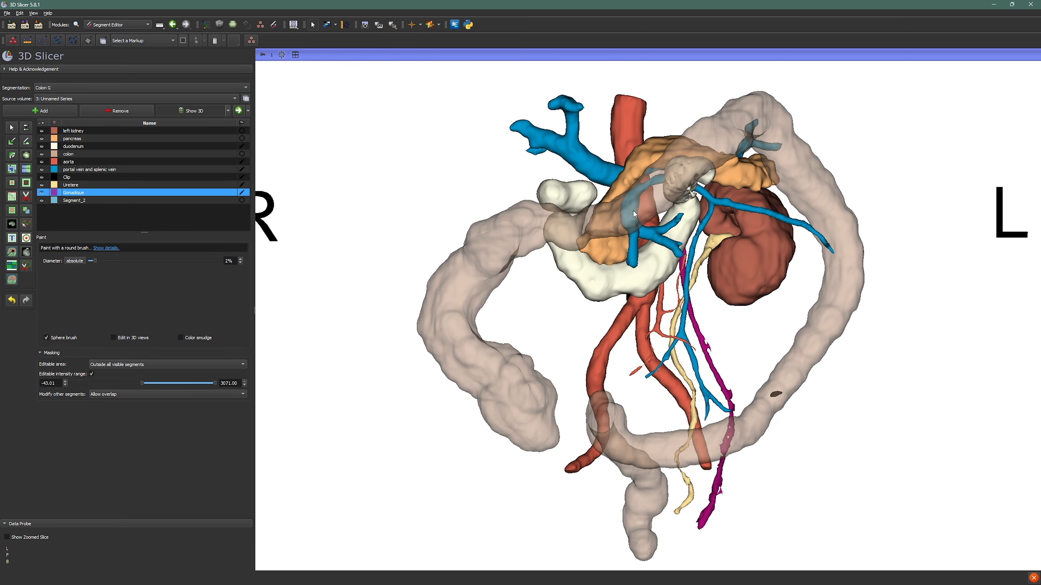
pyautogui.moveTo(745, 257); pyautogui.dragTo(701, 386)
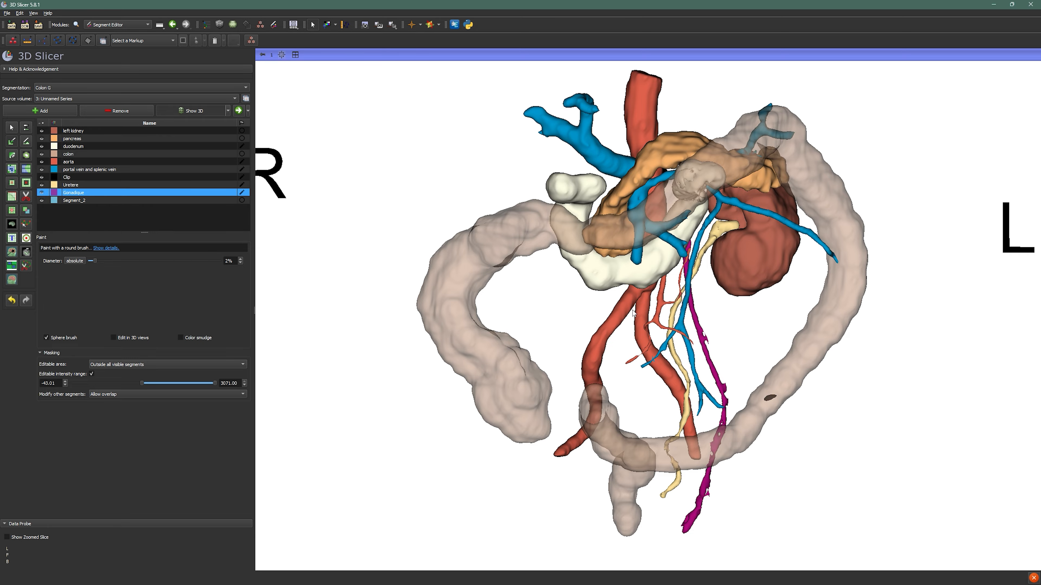
pyautogui.moveTo(736, 313); pyautogui.dragTo(619, 345)
pyautogui.moveTo(727, 331)
pyautogui.mouseDown()
pyautogui.moveTo(639, 348)
pyautogui.moveTo(738, 322)
pyautogui.moveTo(729, 335)
pyautogui.moveTo(580, 363)
pyautogui.moveTo(763, 363)
pyautogui.moveTo(682, 384)
pyautogui.moveTo(704, 371)
pyautogui.moveTo(672, 365)
pyautogui.moveTo(681, 355)
pyautogui.moveTo(680, 363)
pyautogui.mouseUp()
pyautogui.scroll(1, 681, 354)
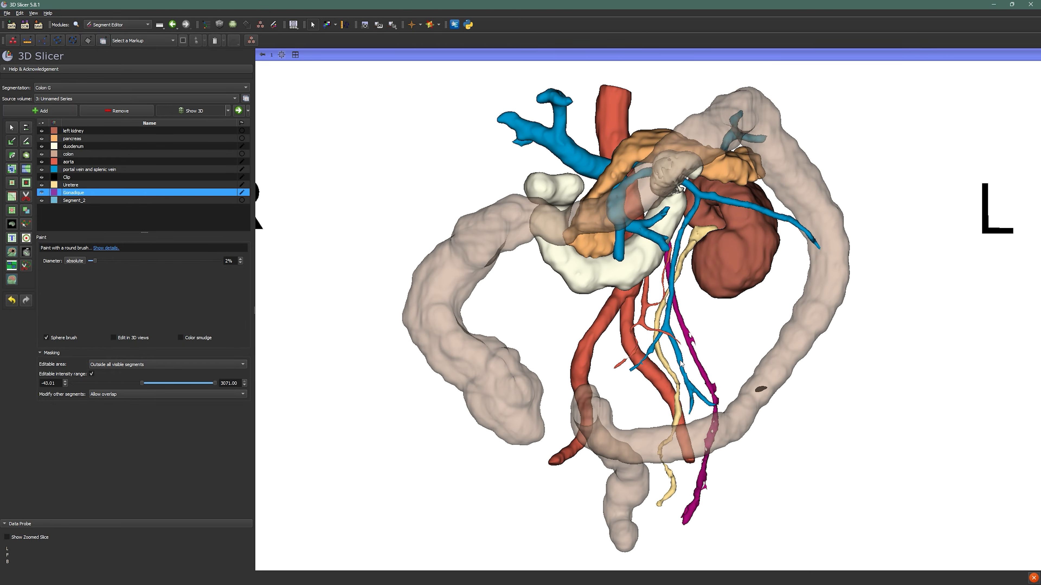